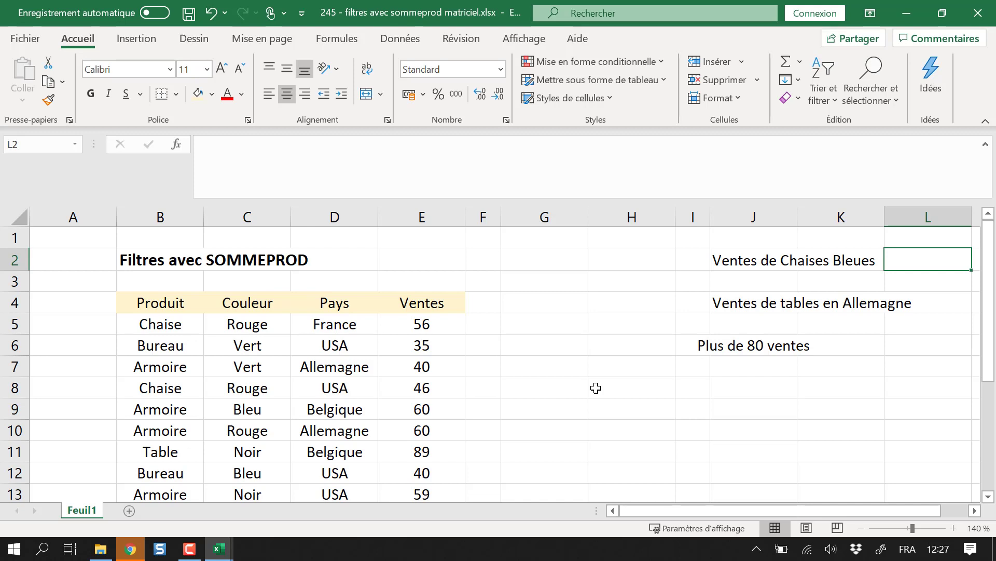
Examine the sales table's Produit, Couleur, Pays and Ventes columns and its title in B2.
left_click_drag(151, 344, 410, 349)
left_click(332, 392)
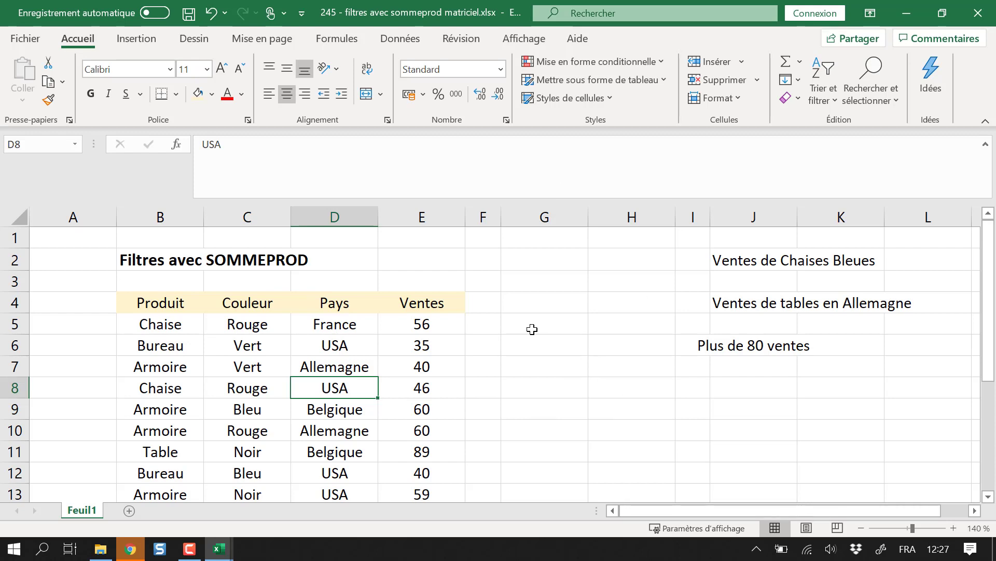
left_click_drag(178, 316, 187, 408)
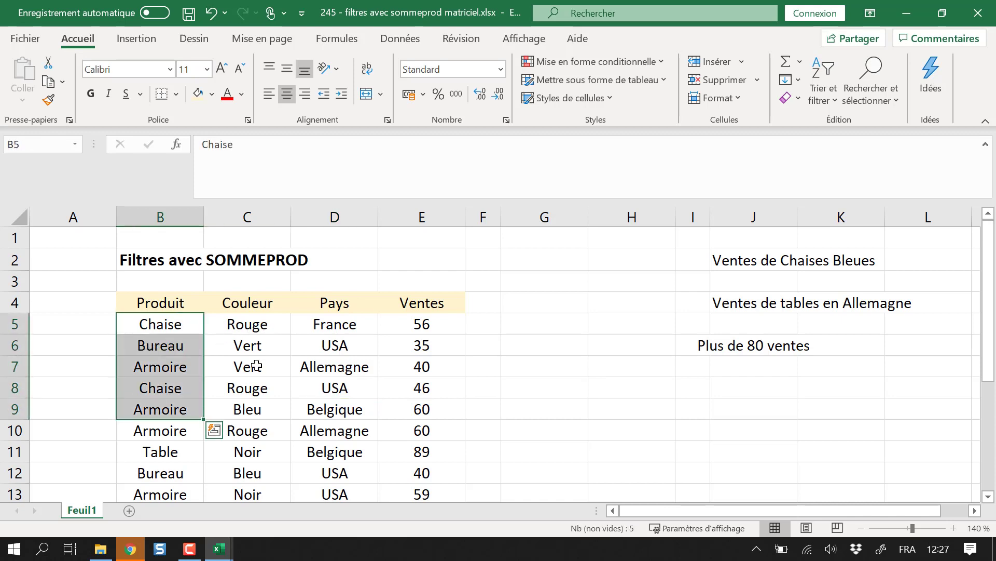
left_click_drag(247, 324, 247, 388)
left_click_drag(368, 342, 337, 410)
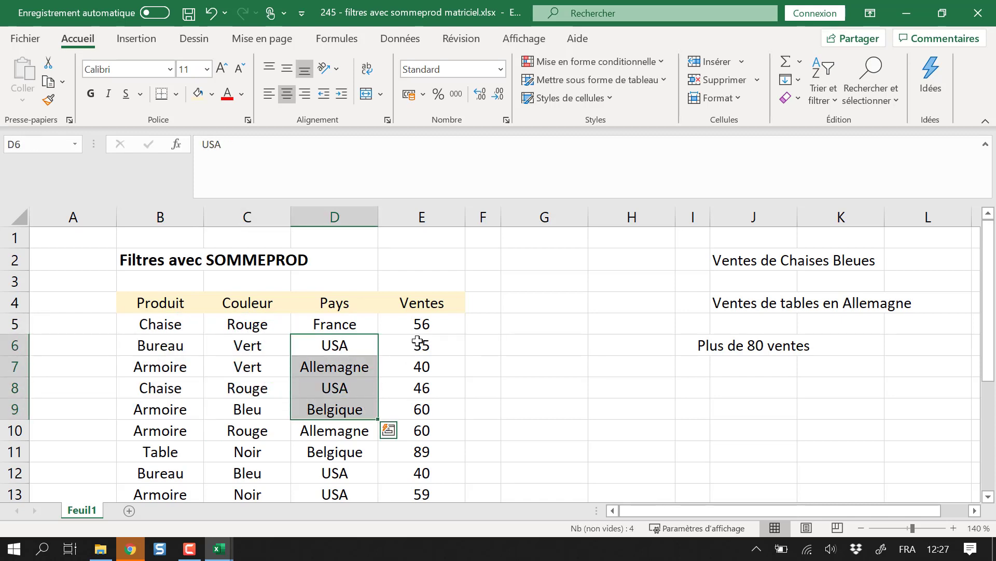
left_click_drag(419, 343, 413, 438)
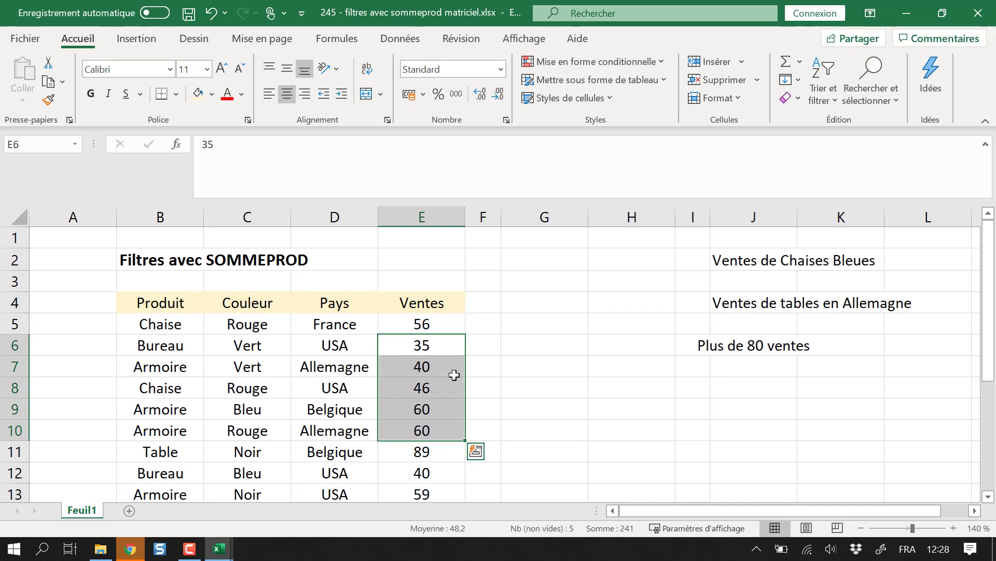
scroll(452, 372, "down", 1)
scroll(410, 367, "up", 1)
left_click(199, 267)
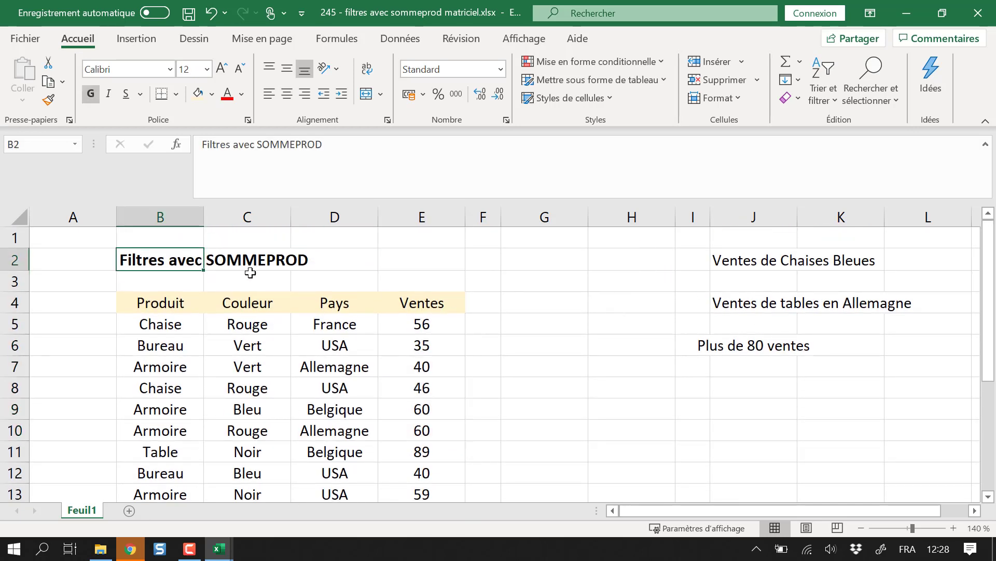
left_click(560, 348)
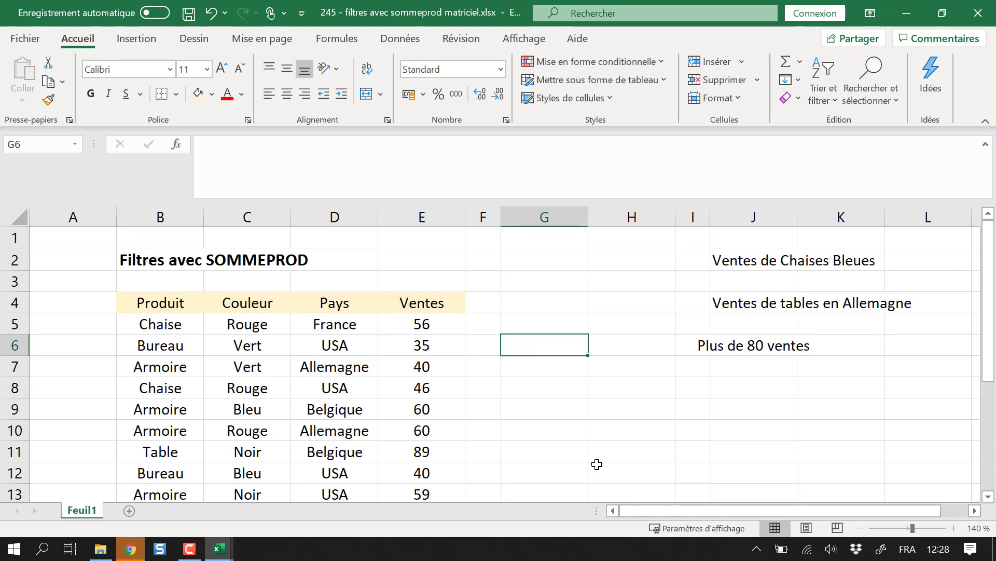
Enter 1 in J10 and 2 in K10 as the first row of a small example.
left_click(610, 404)
key("Down")
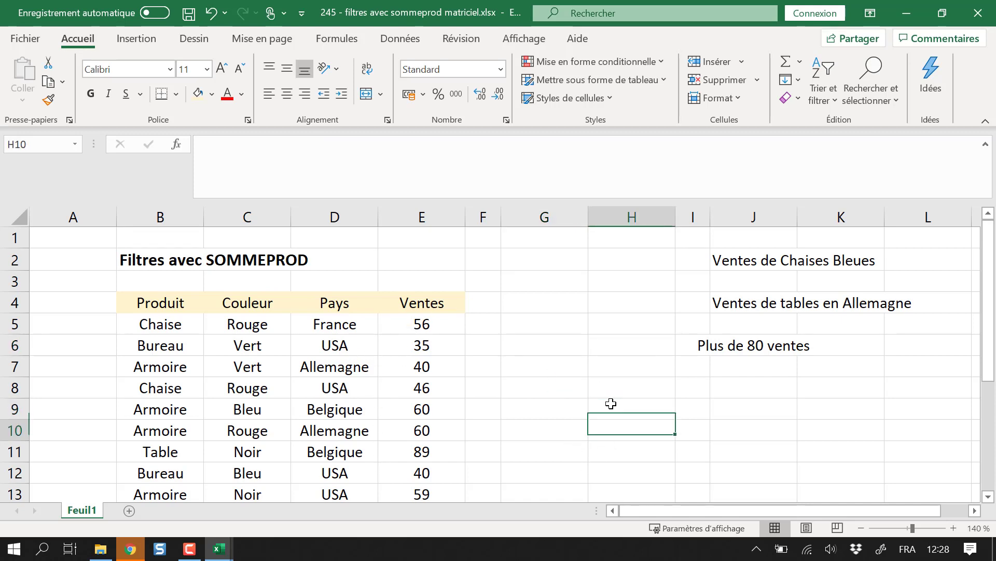
key("Down")
key("Right")
key("Right")
key("Up")
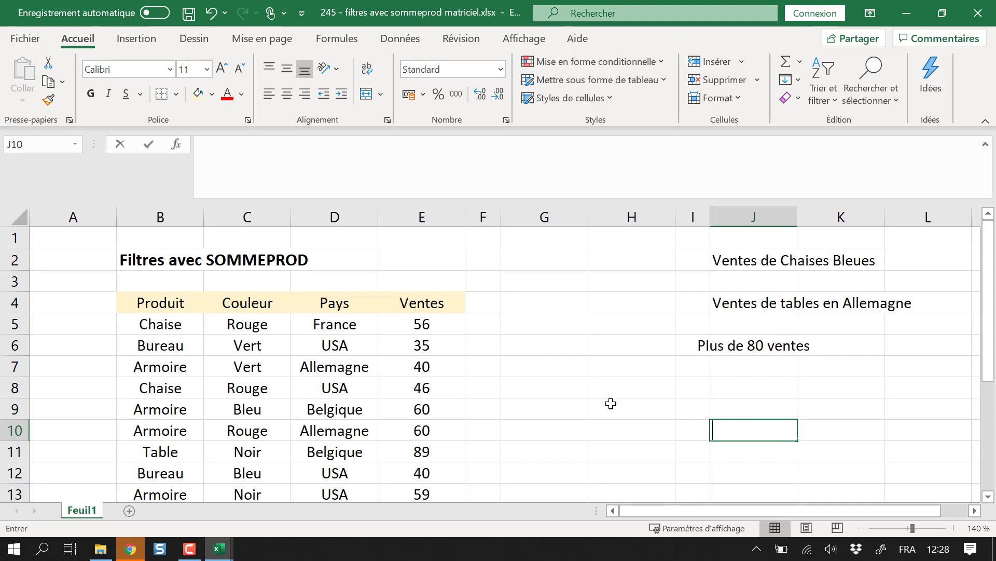
type("1")
key("Right")
type("2")
key("Return")
key("Left")
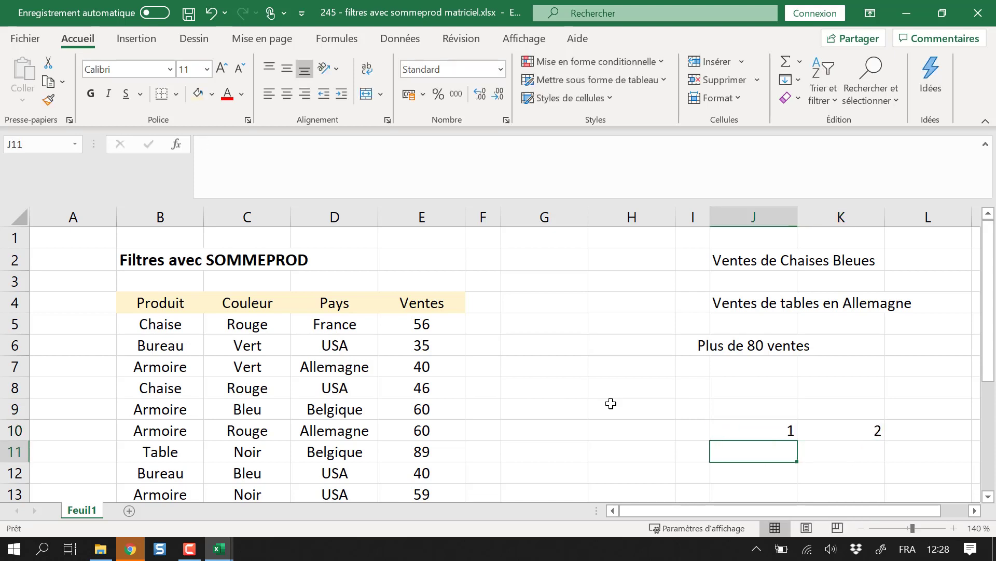
Complete the example block with 3 and 4 in J11:K11 and 5 and 6 in J12:K12.
type("3")
key("Right")
type("4")
key("Return")
key("Left")
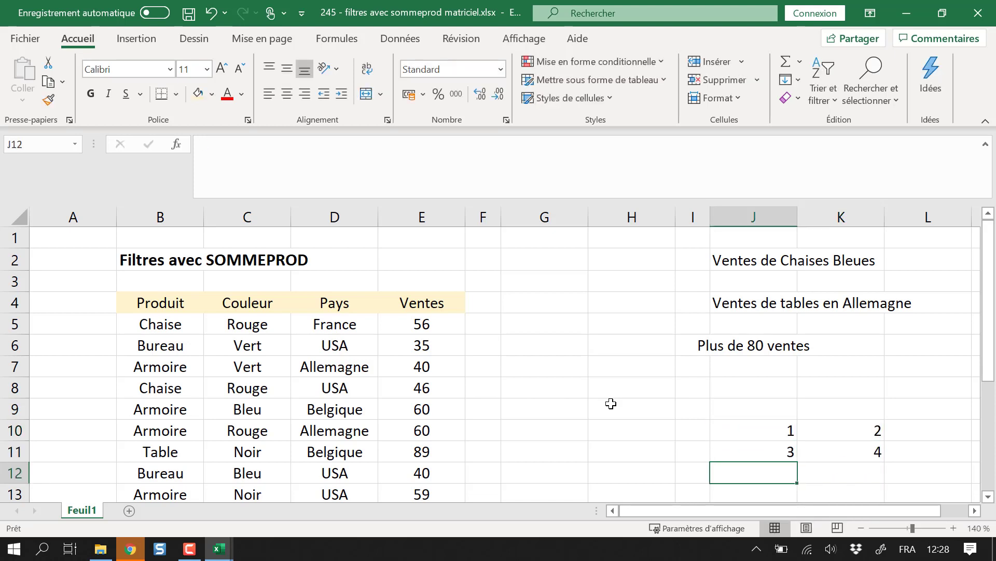
type("5")
key("Right")
type("6")
key("Return")
key("Down")
key("Down")
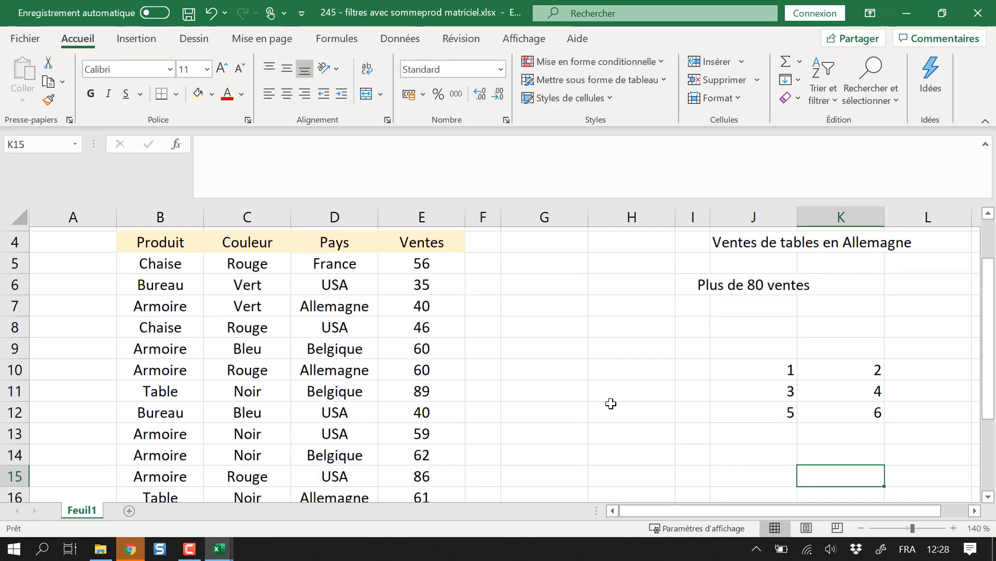
Examine how the example values in J10:J12 pair row by row with those in K10:K12.
left_click(778, 369)
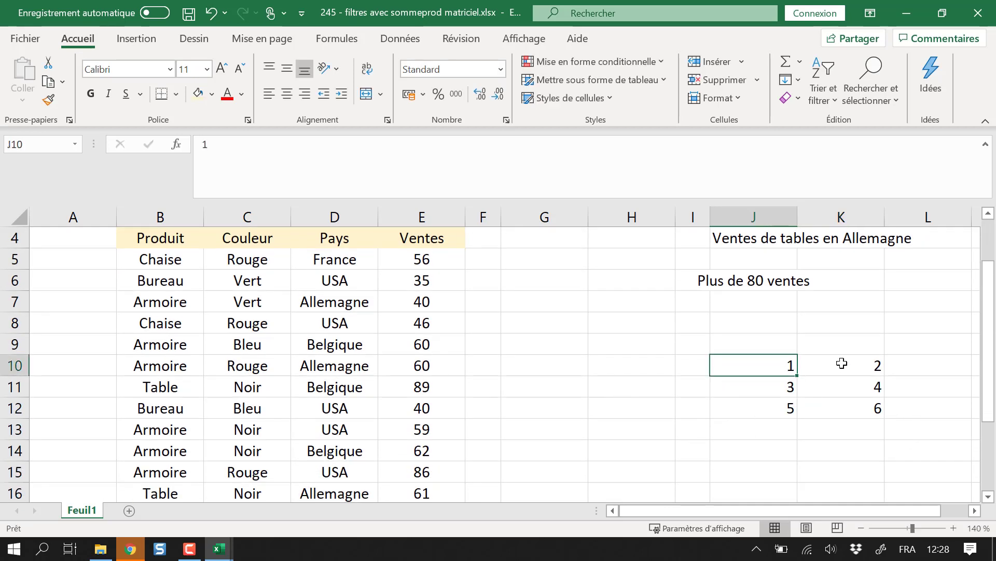
left_click(841, 363)
left_click_drag(777, 371, 780, 410)
left_click_drag(845, 366, 845, 409)
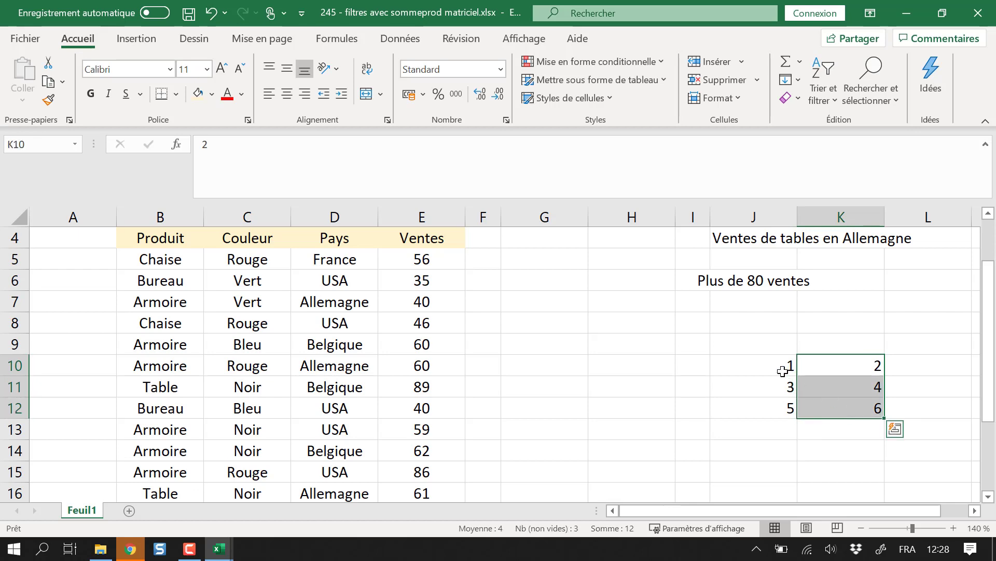
left_click(783, 370)
left_click(853, 365)
left_click(787, 384)
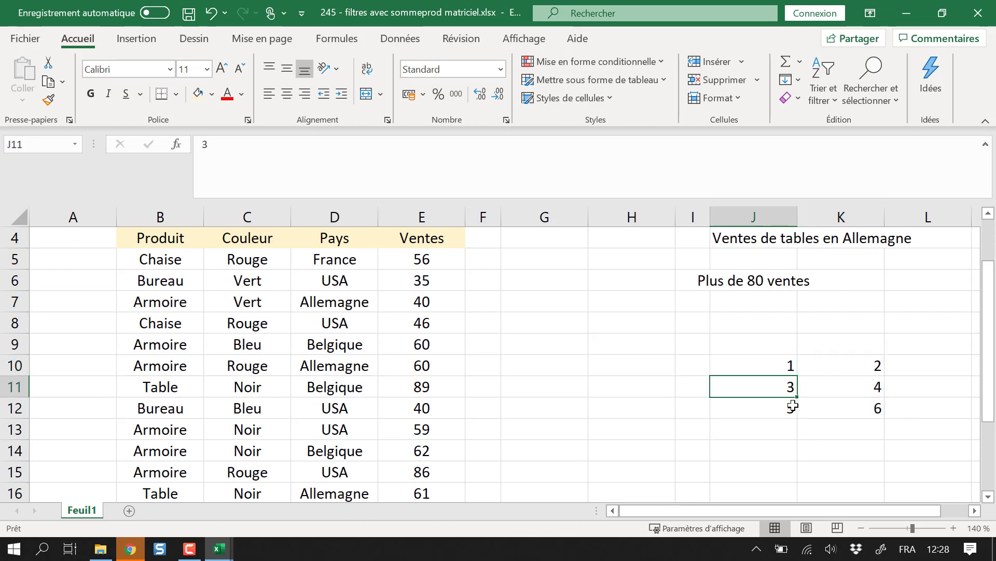
Enter a SOMMEPROD formula in K14 using the ranges J10:J12 and K10:K12.
left_click(835, 454)
type("=somme")
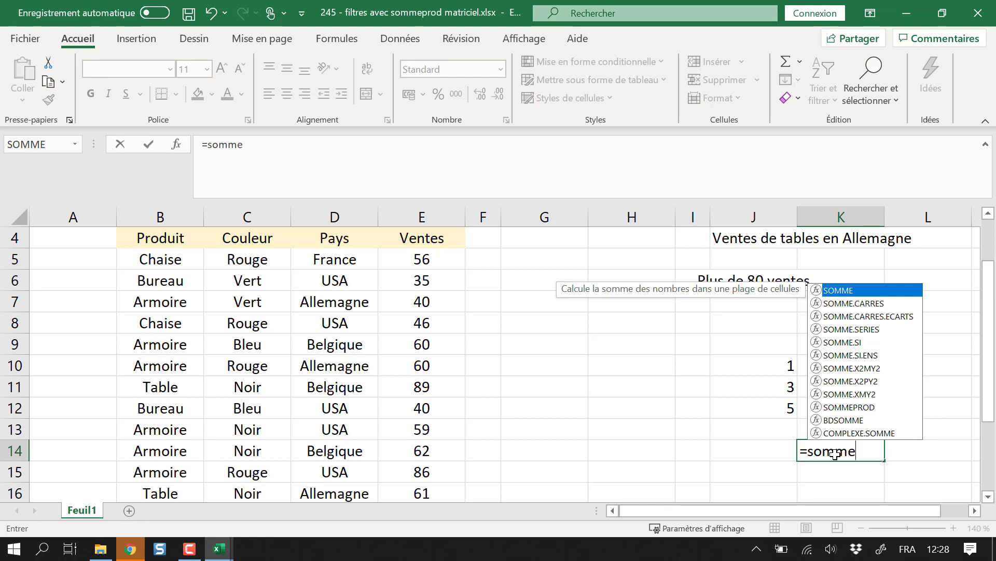
type("pro")
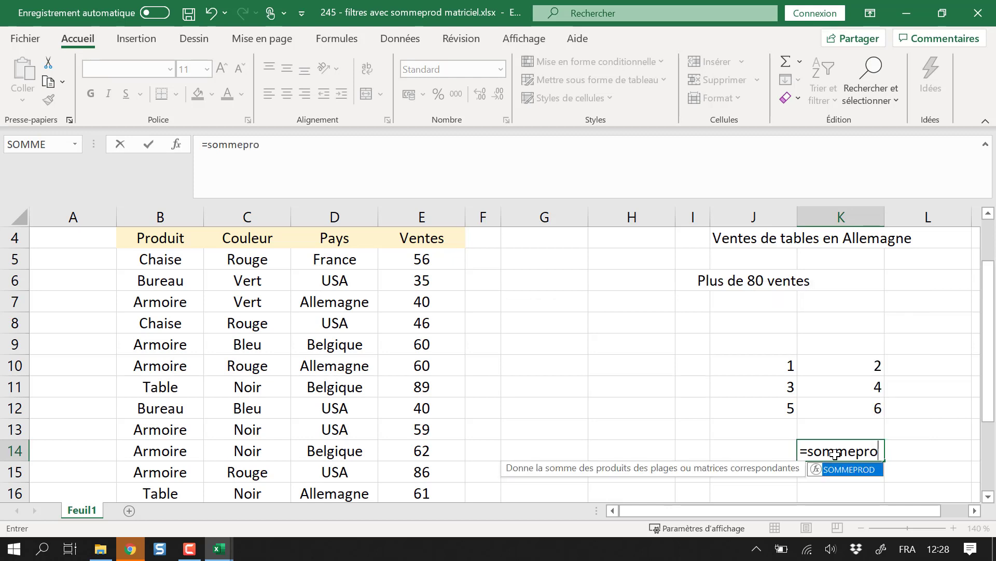
type("d(")
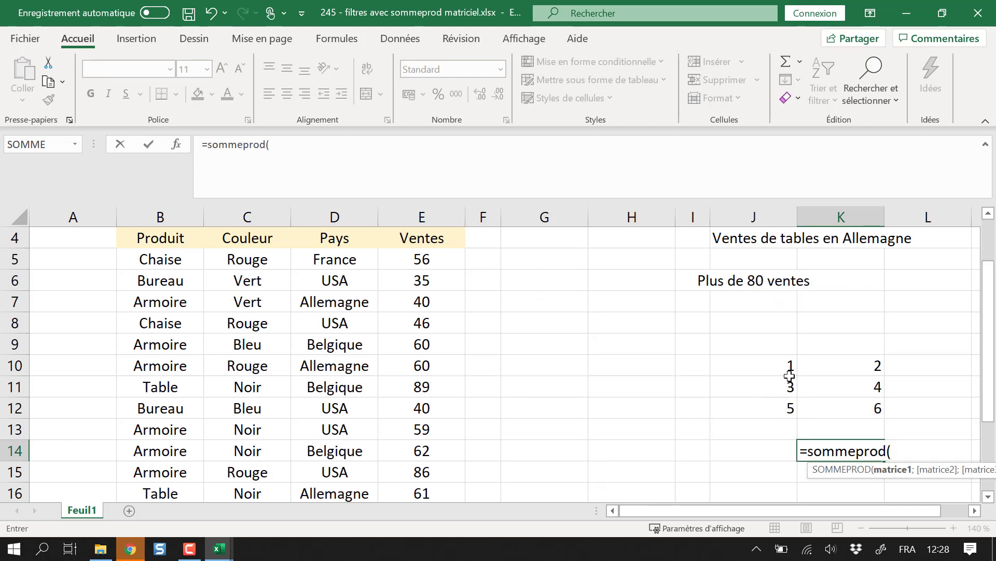
left_click_drag(786, 366, 783, 399)
type(";")
left_click_drag(843, 358, 849, 409)
key("Return")
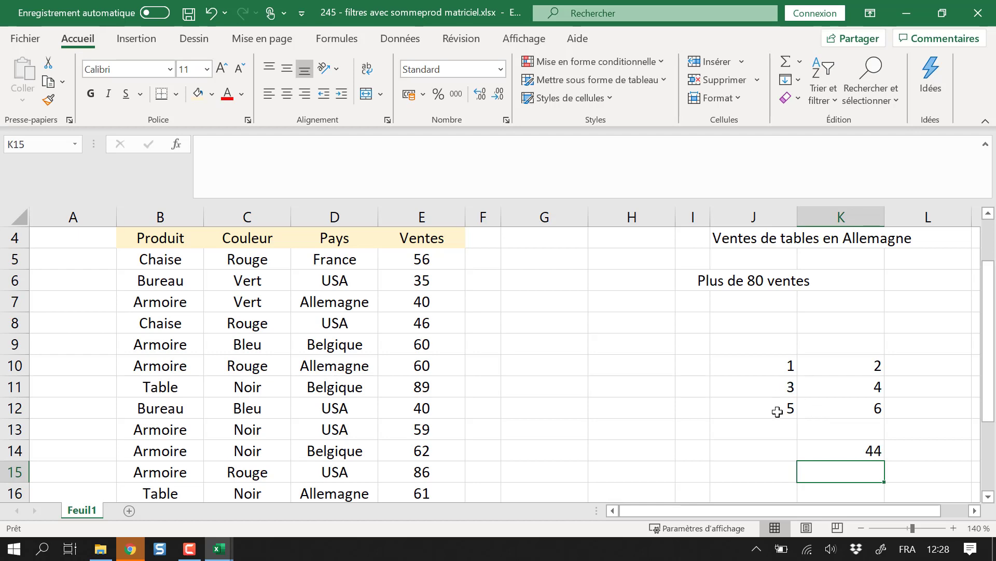
Review the sales table's rows and the Produit column that will serve as a filter criterion.
scroll(777, 412, "up", 1)
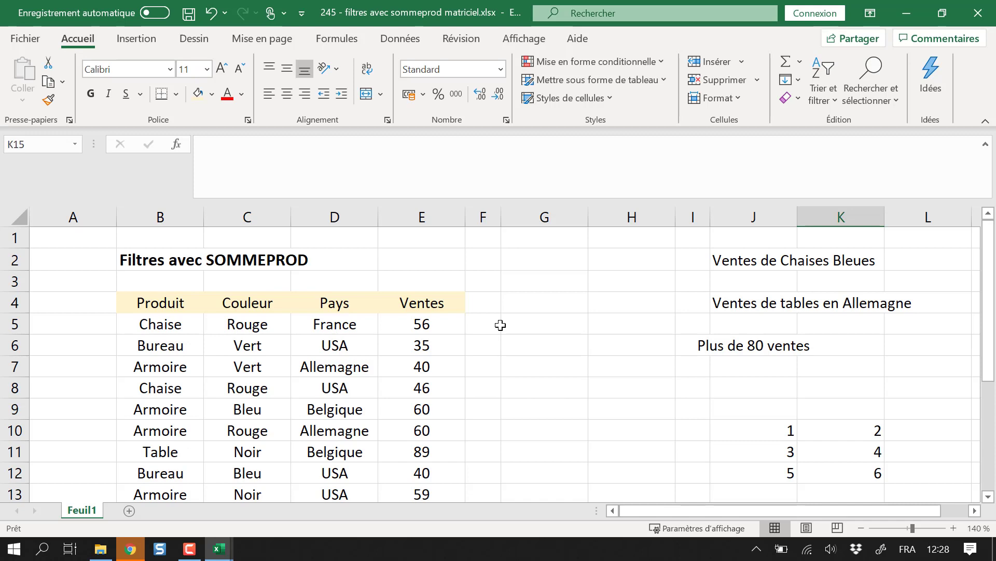
left_click(527, 324)
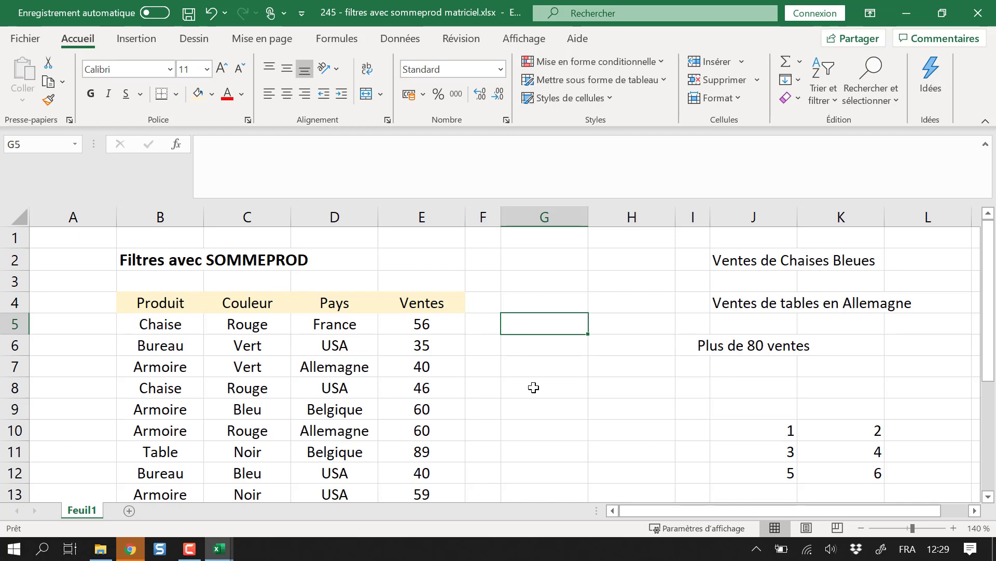
scroll(428, 424, "down", 2)
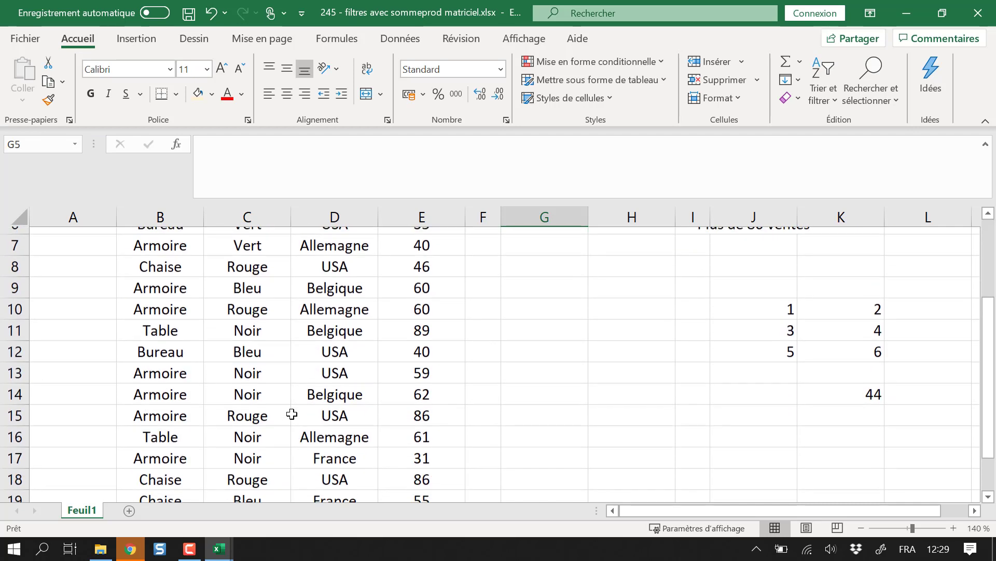
scroll(296, 416, "up", 2)
left_click_drag(173, 325, 167, 452)
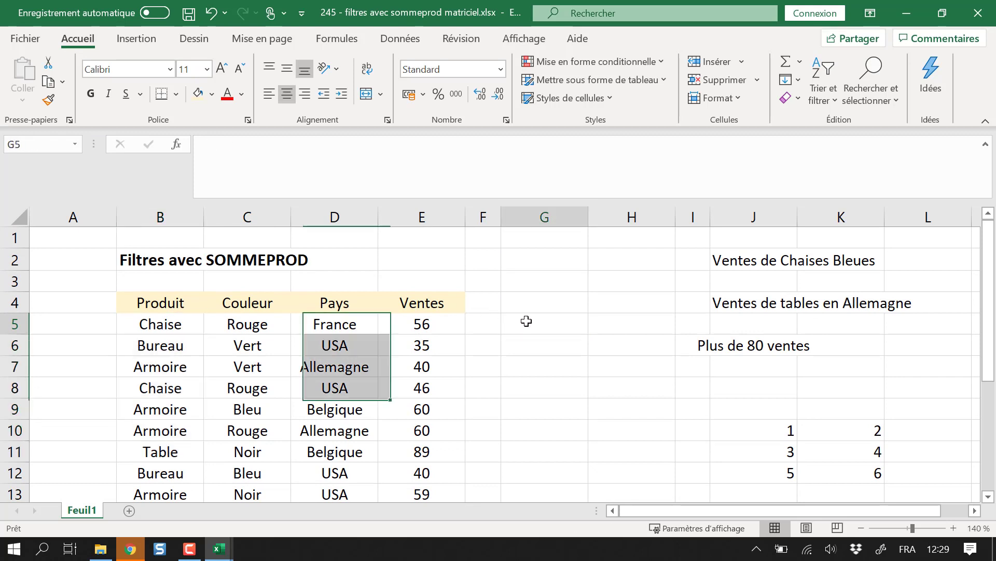
left_click(526, 321)
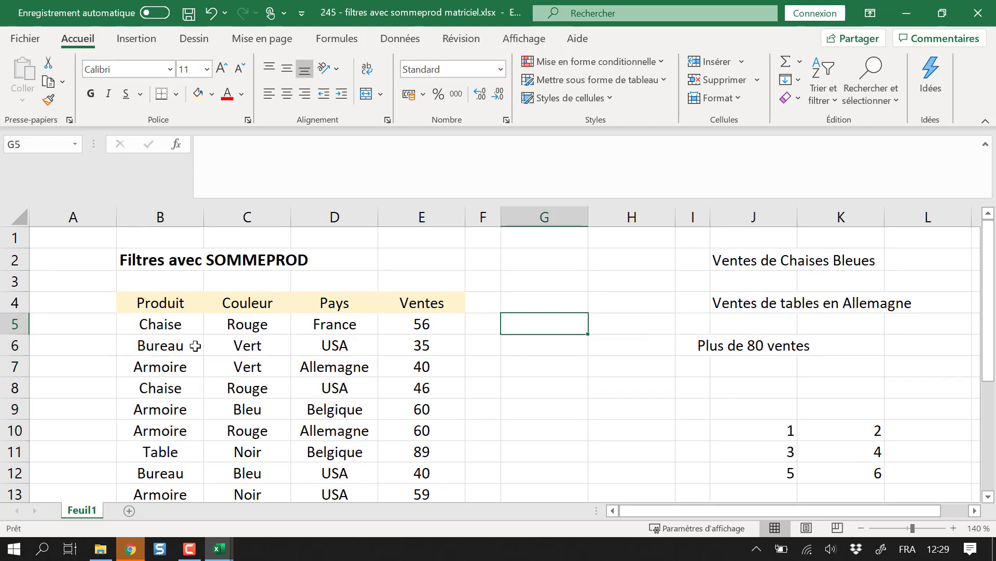
left_click_drag(187, 326, 189, 392)
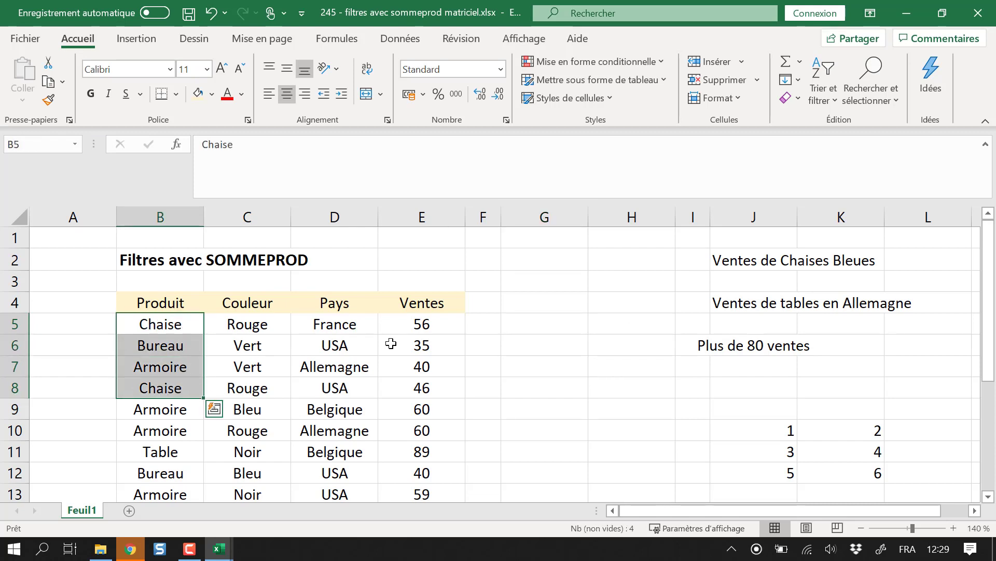
Enter the logical test =(B5:B19="Chaise") in G5.
left_click(556, 322)
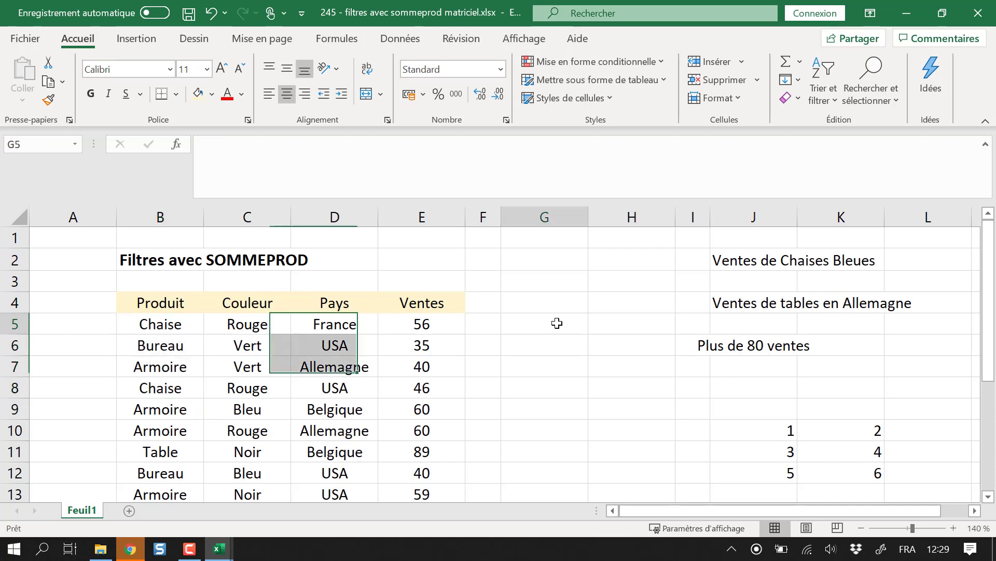
type("=")
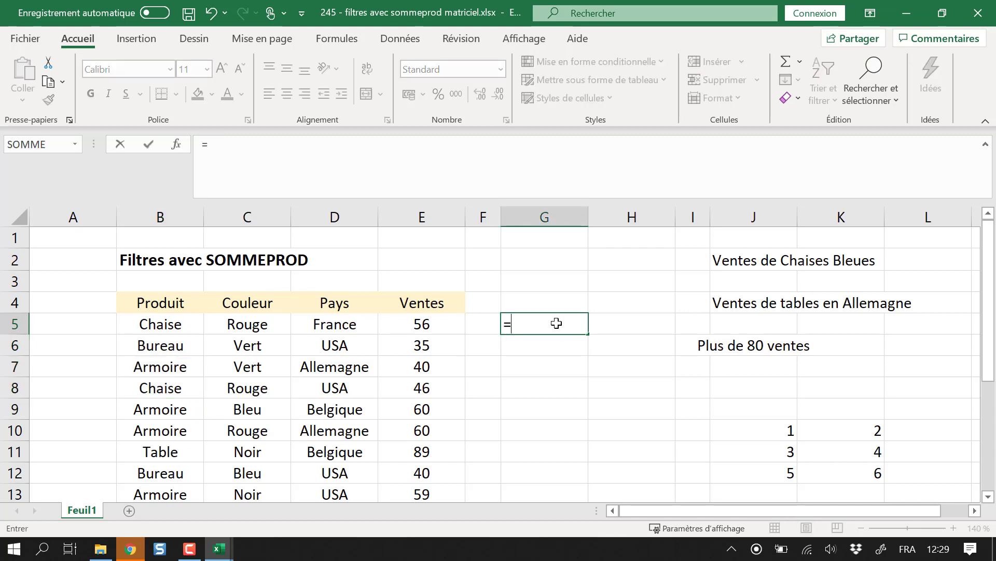
left_click_drag(185, 326, 190, 410)
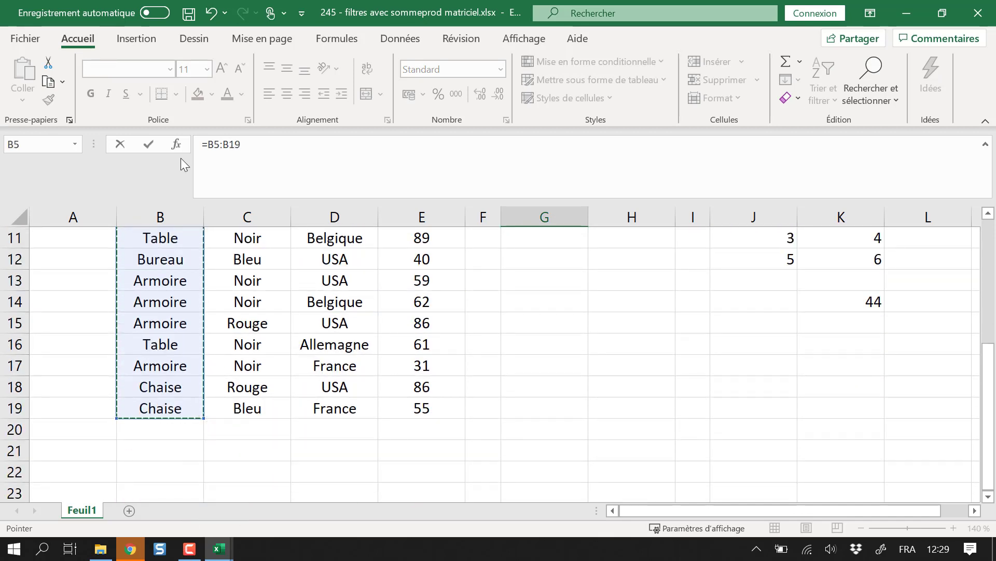
left_click(209, 144)
type("(")
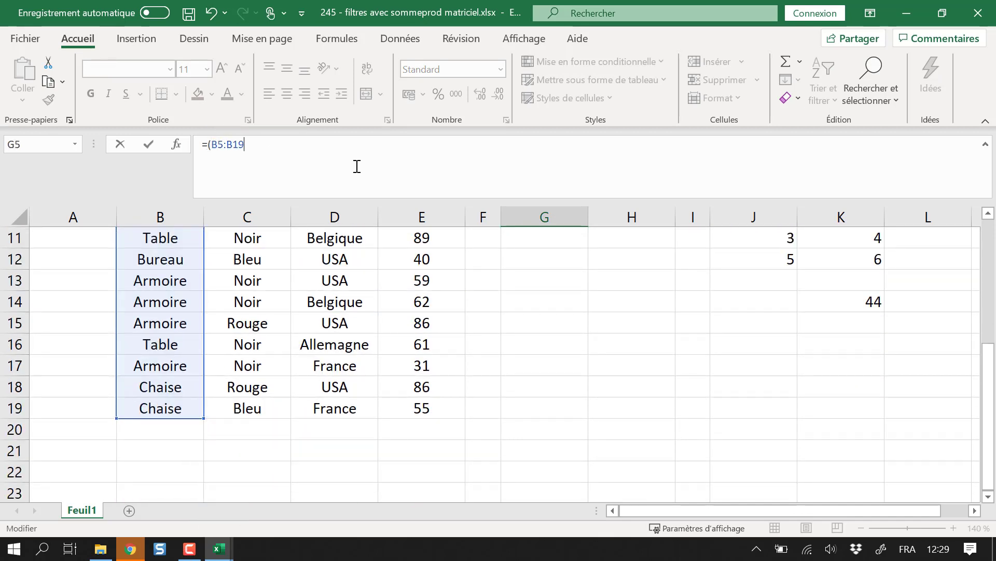
left_click(357, 166)
type("=\"")
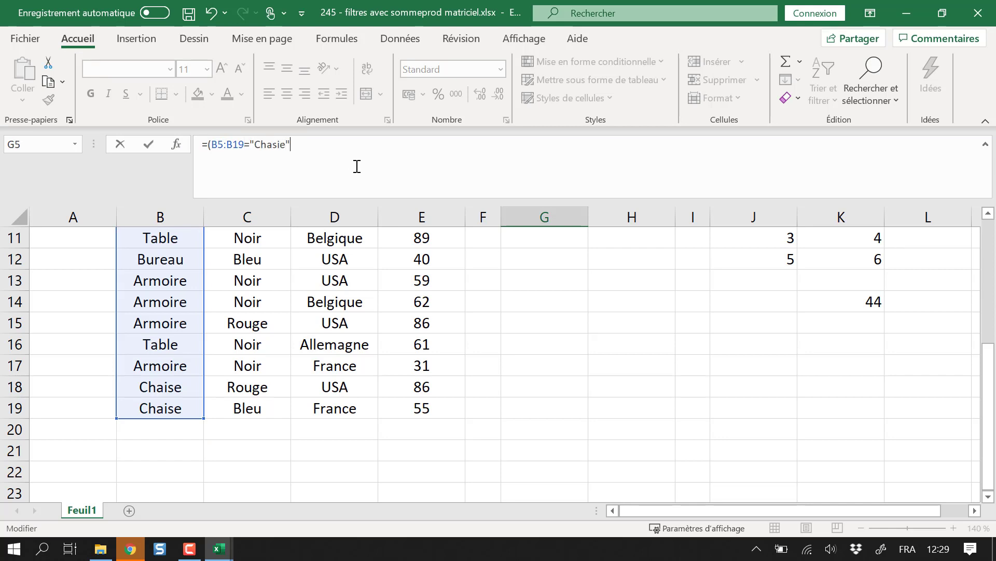
type("Chaise")
key("Return")
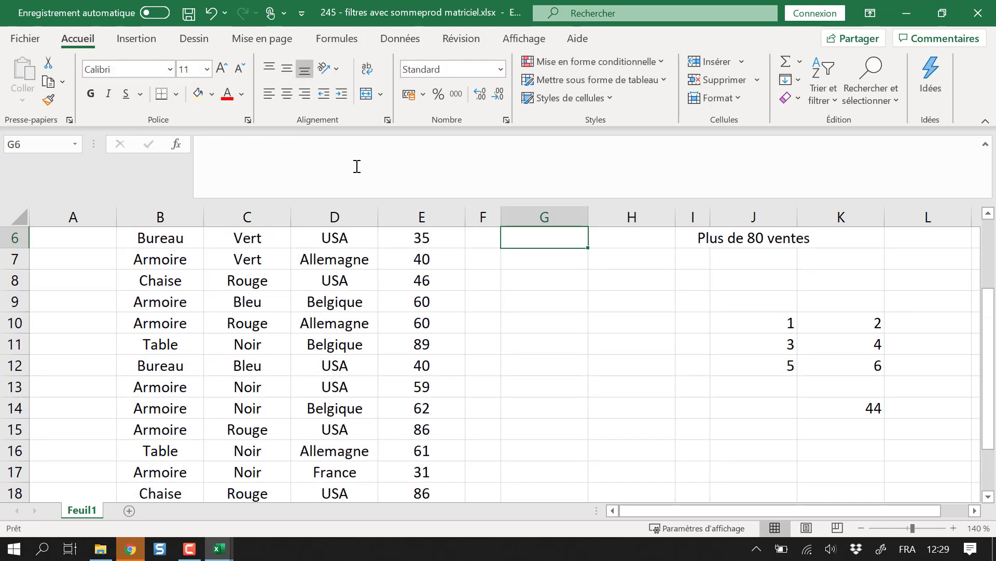
Copy the G5 test formula down through G19 and check the copied cells against the product rows.
scroll(587, 379, "up", 2)
left_click(563, 318)
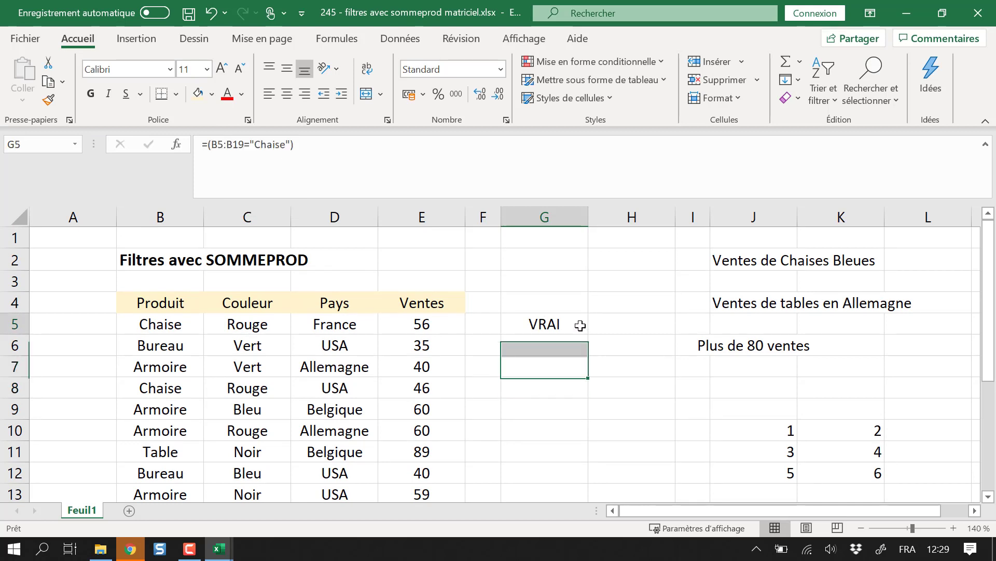
left_click_drag(588, 334, 573, 458)
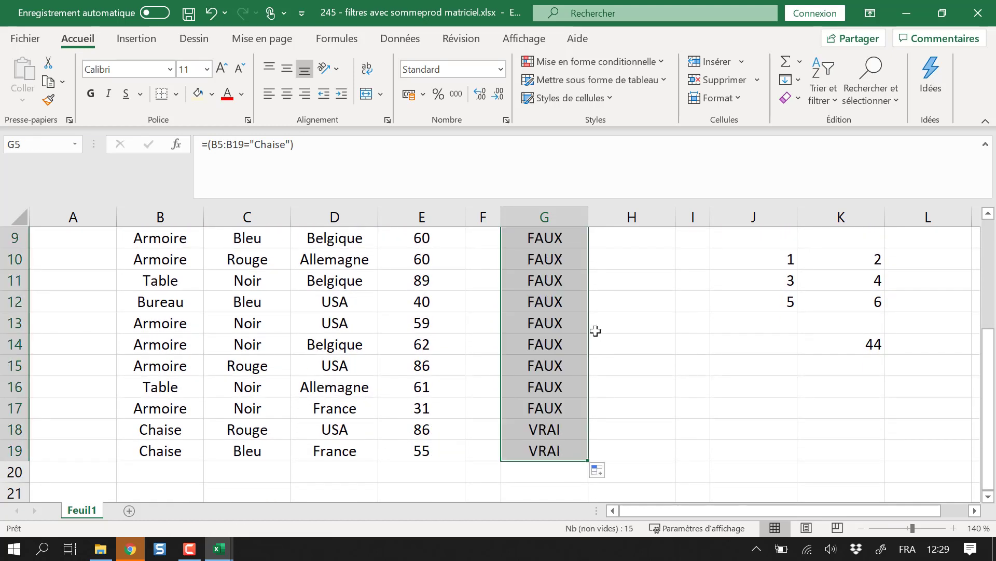
scroll(593, 322, "up", 3)
scroll(600, 342, "down", 1)
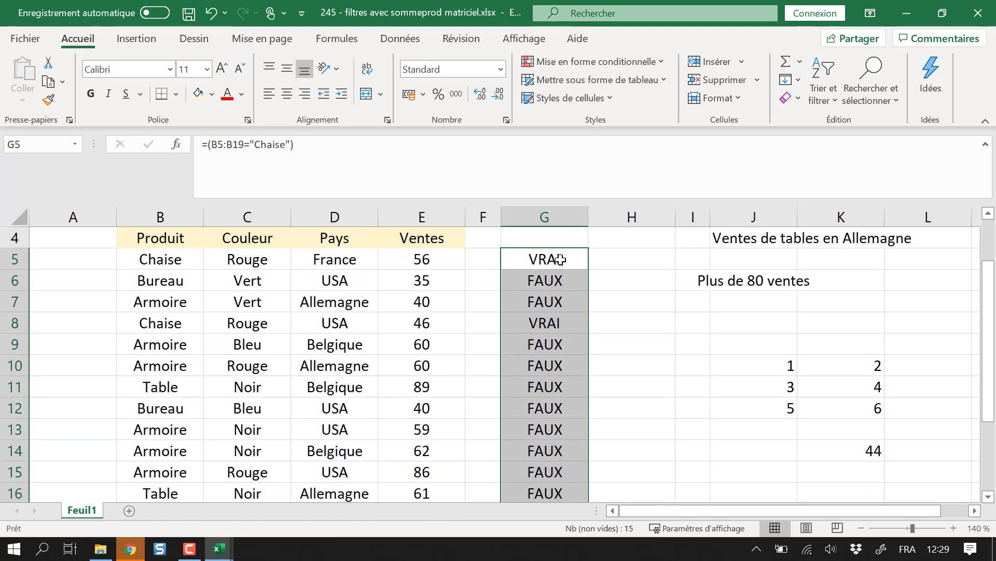
left_click(550, 258)
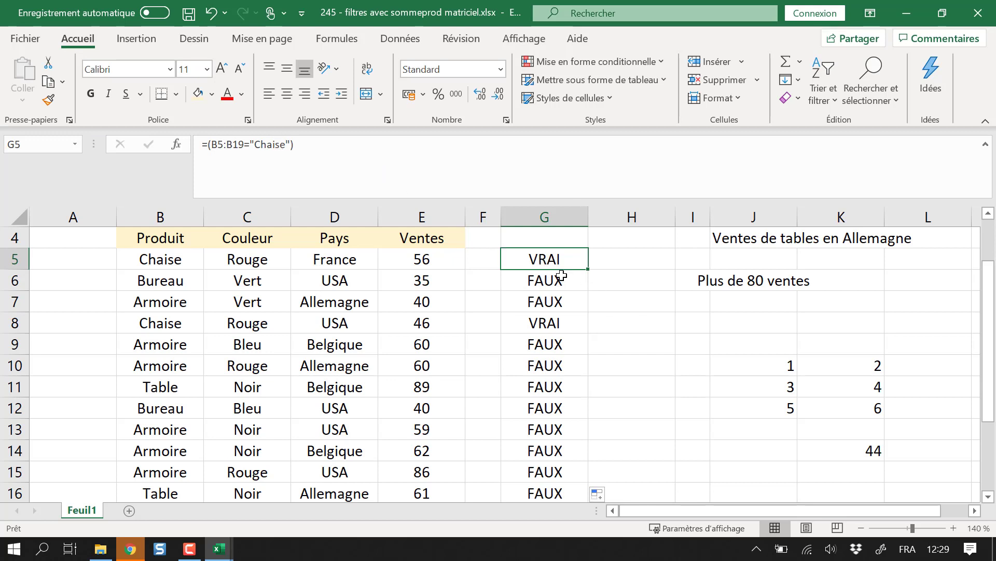
left_click(558, 297)
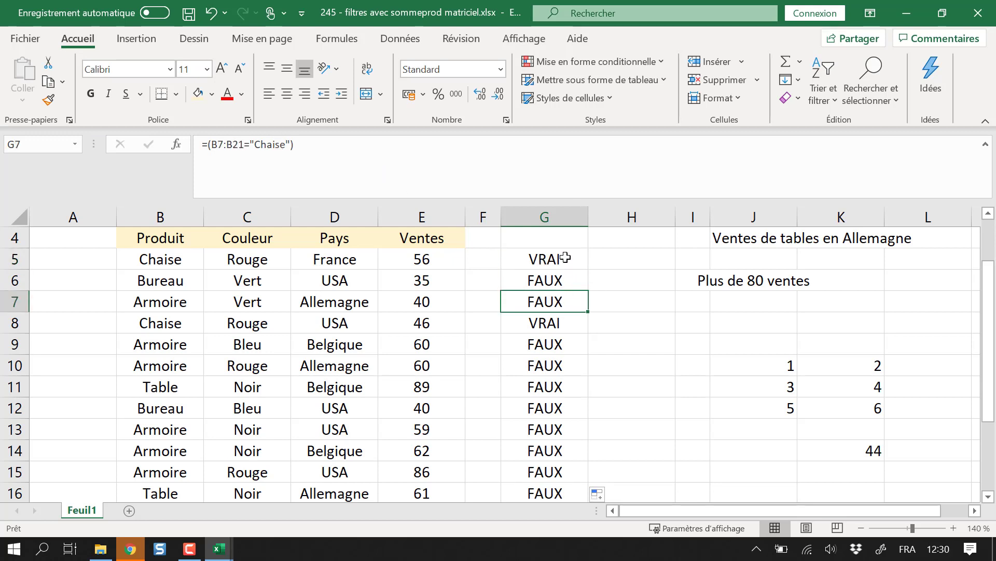
Make the range in the G5 test absolute so the formula reads =($B$5:$B$19="Chaise").
left_click(566, 257)
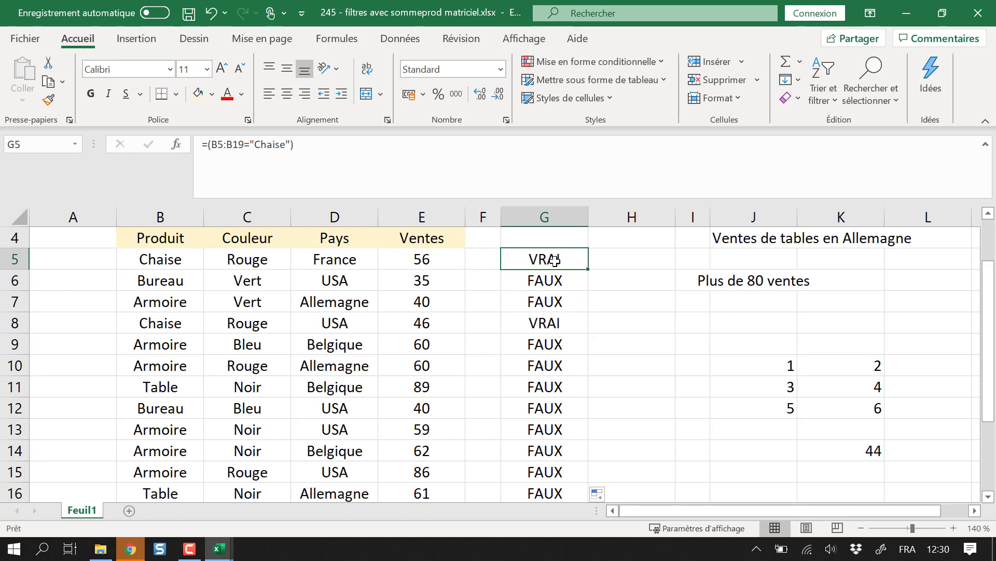
key("Down")
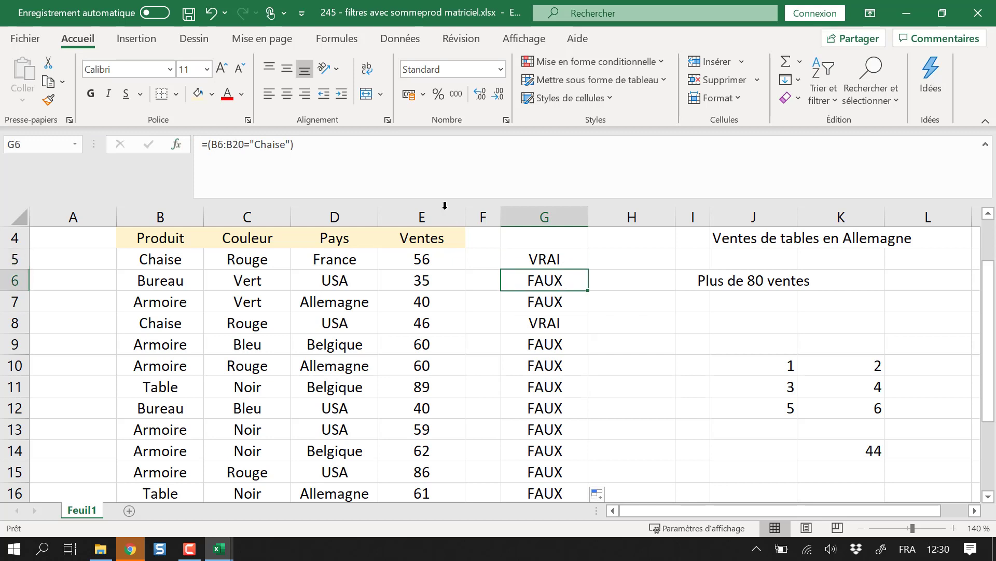
left_click(549, 262)
left_click(218, 146)
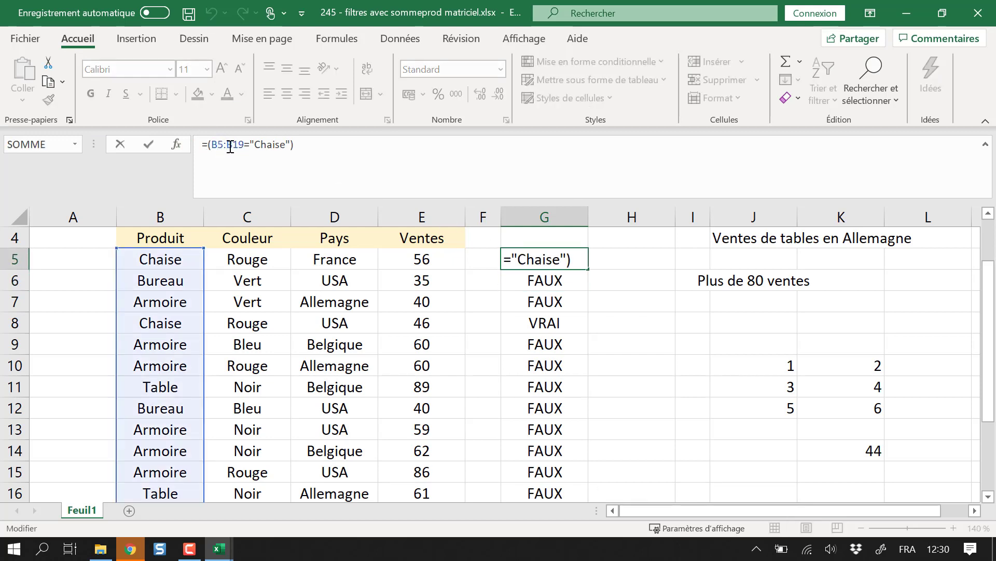
key("F4")
left_click(256, 148)
key("F4")
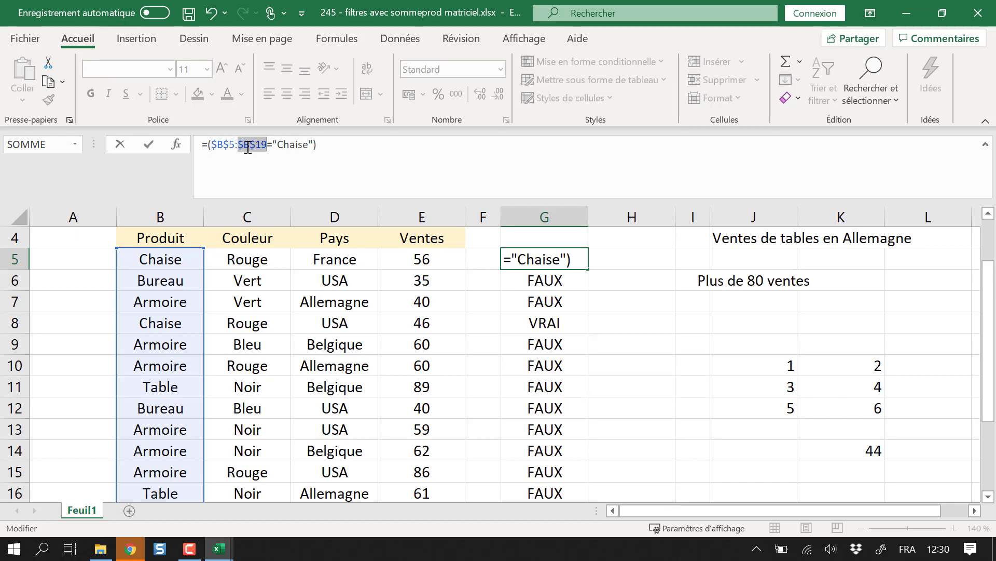
key("Return")
Copy the updated G5 test formula down through G19.
left_click(595, 300)
left_click(576, 263)
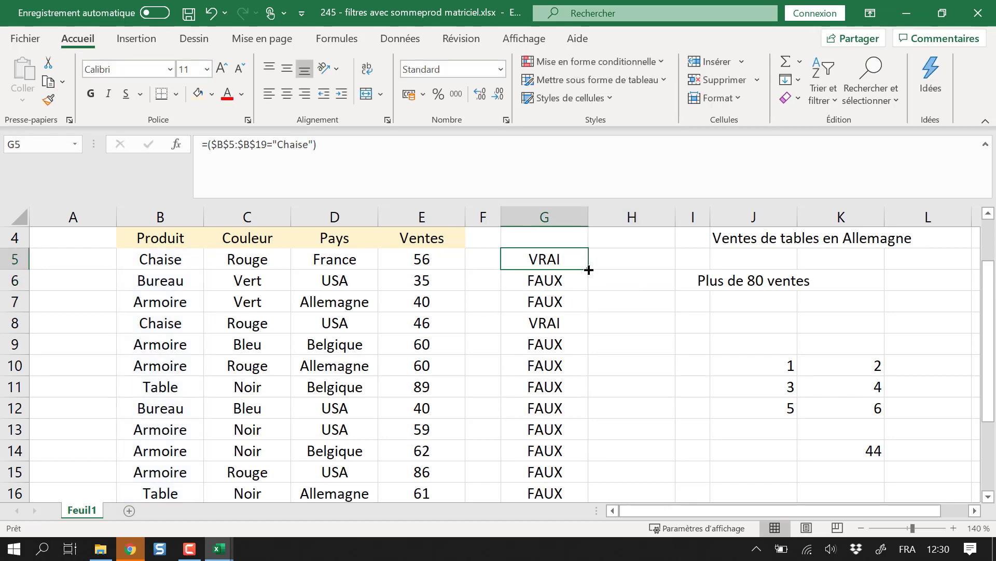
left_click_drag(592, 269, 576, 476)
scroll(638, 391, "up", 3)
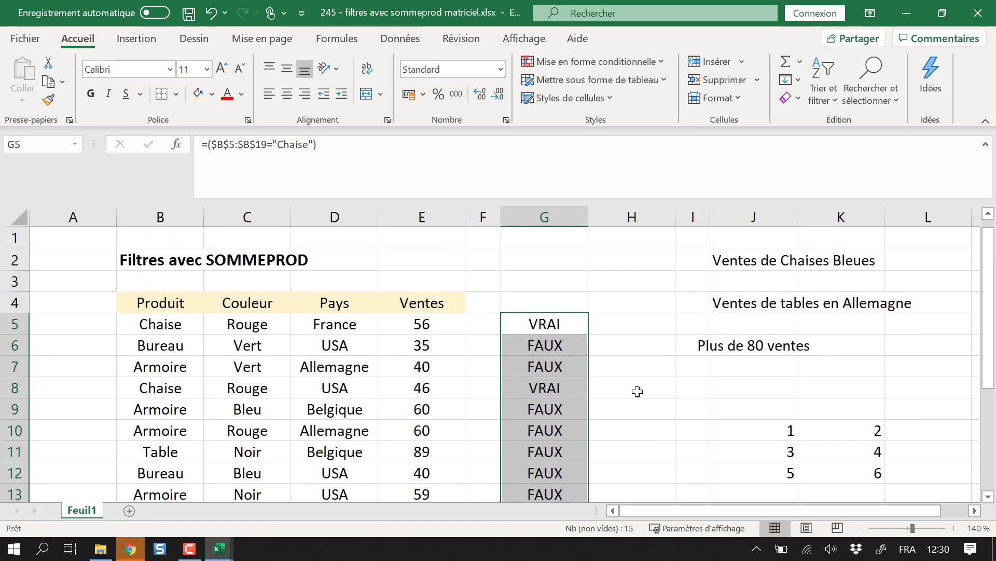
Inspect the formulas in G6, G7 and G8 to check that they all reference the same absolute range.
left_click(550, 348)
left_click(560, 360)
double_click(569, 349)
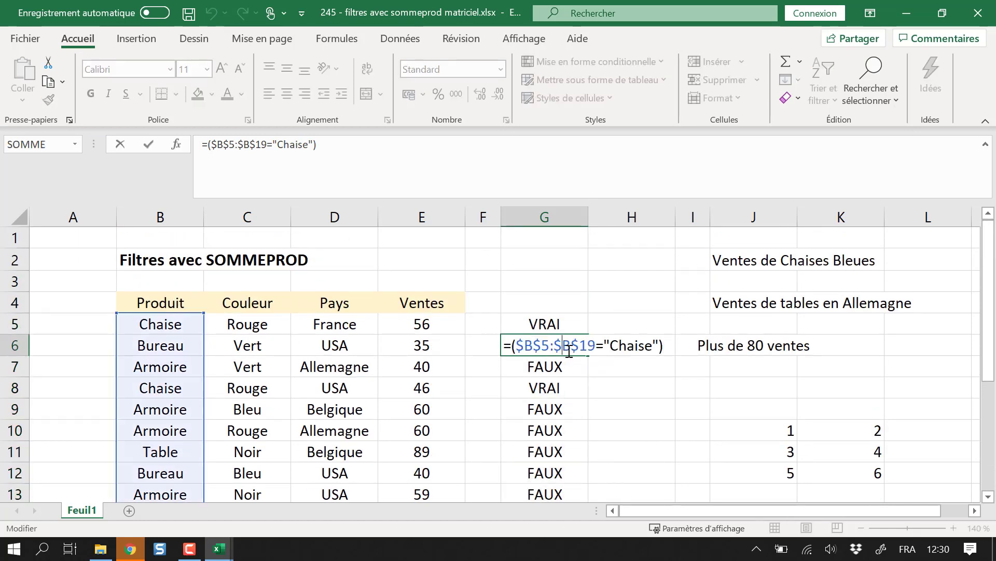
key("Escape")
double_click(576, 366)
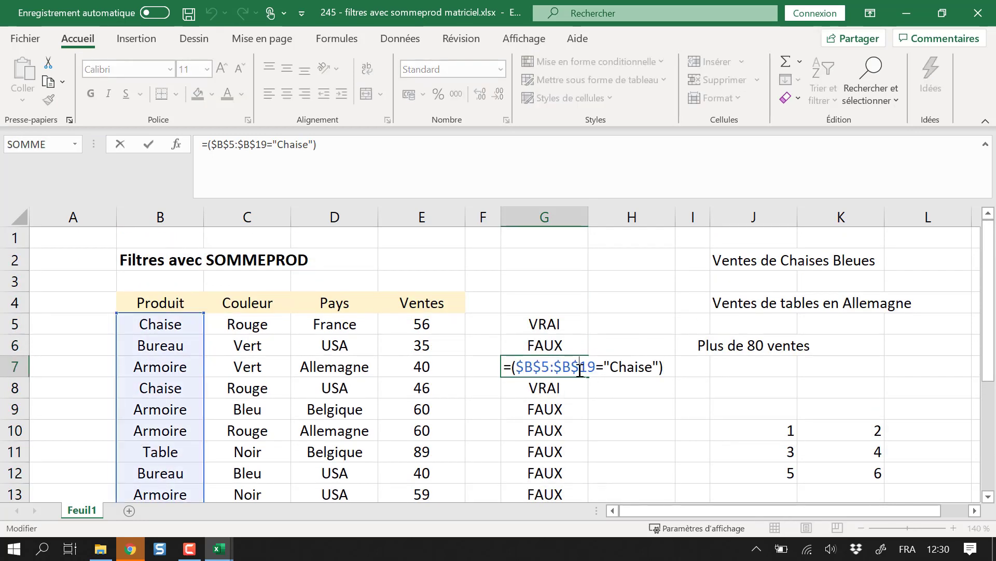
key("Return")
double_click(572, 389)
key("Escape")
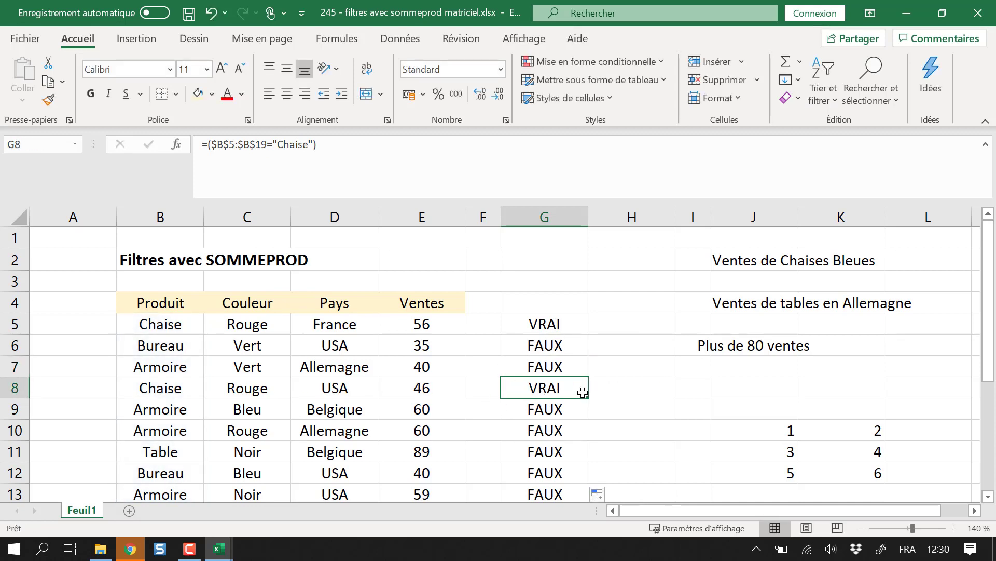
Review the test range in G5 and compare the VRAI cells in column G with the Chaise rows.
left_click(554, 317)
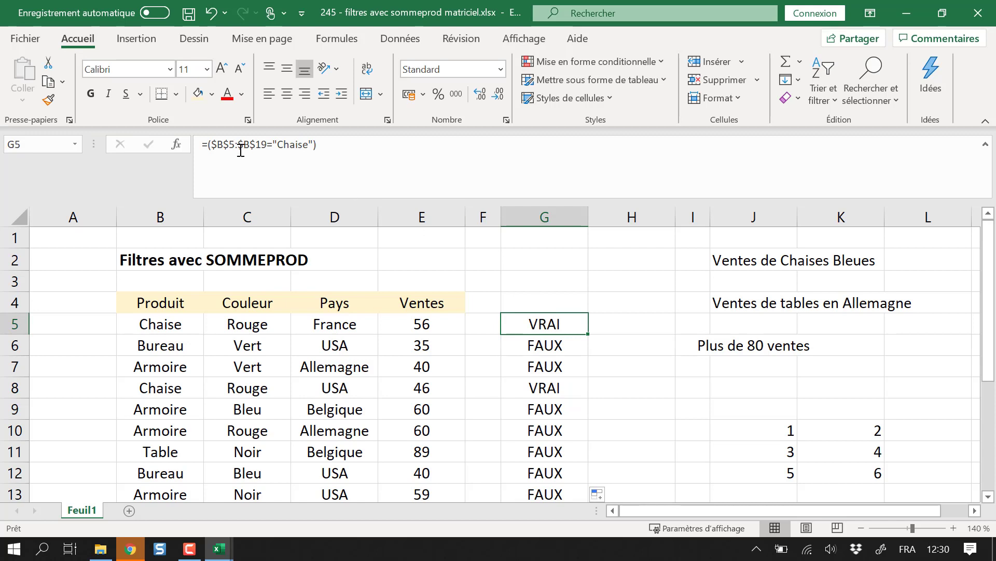
left_click(272, 151)
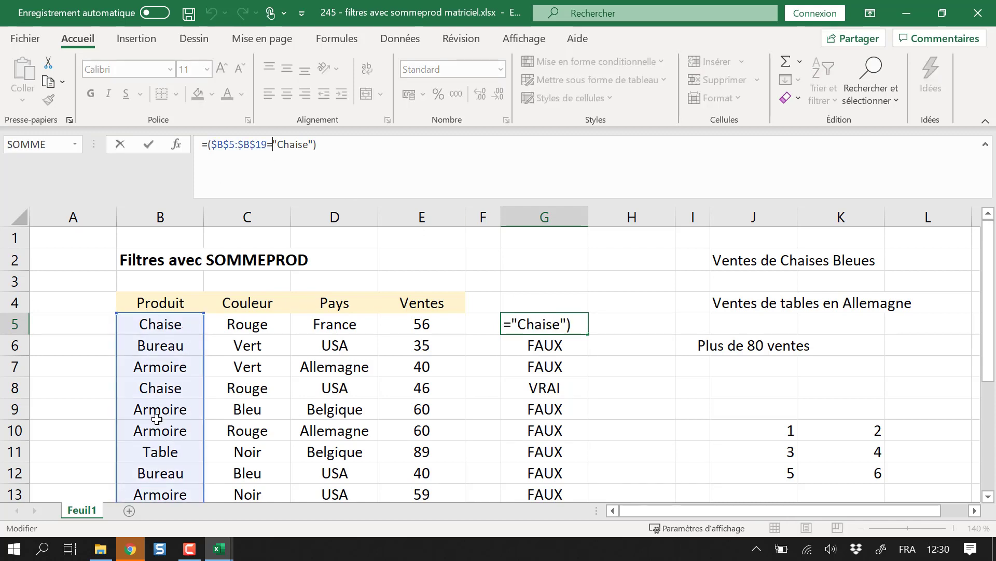
key("ctrl+Return")
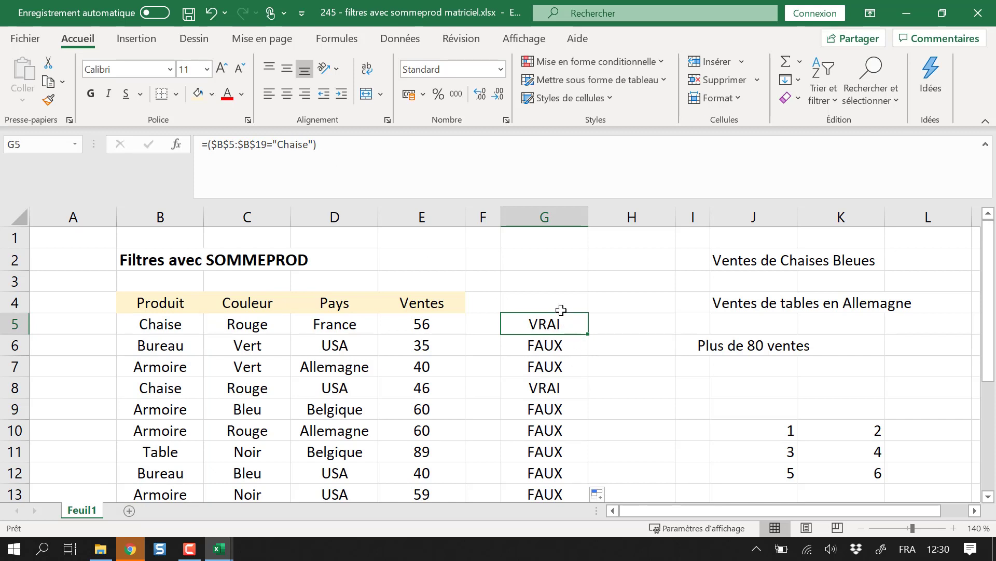
left_click(550, 387)
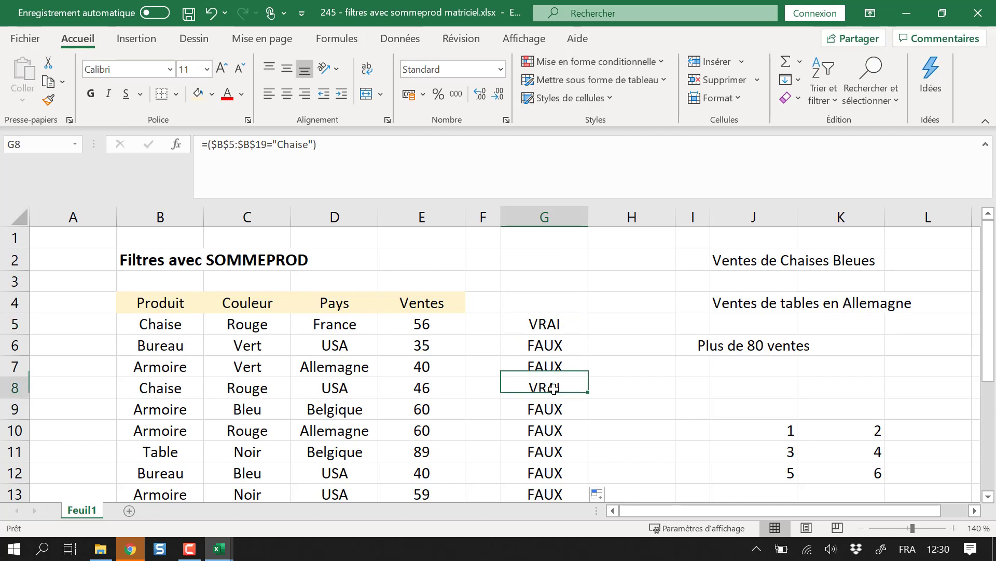
scroll(552, 387, "down", 3)
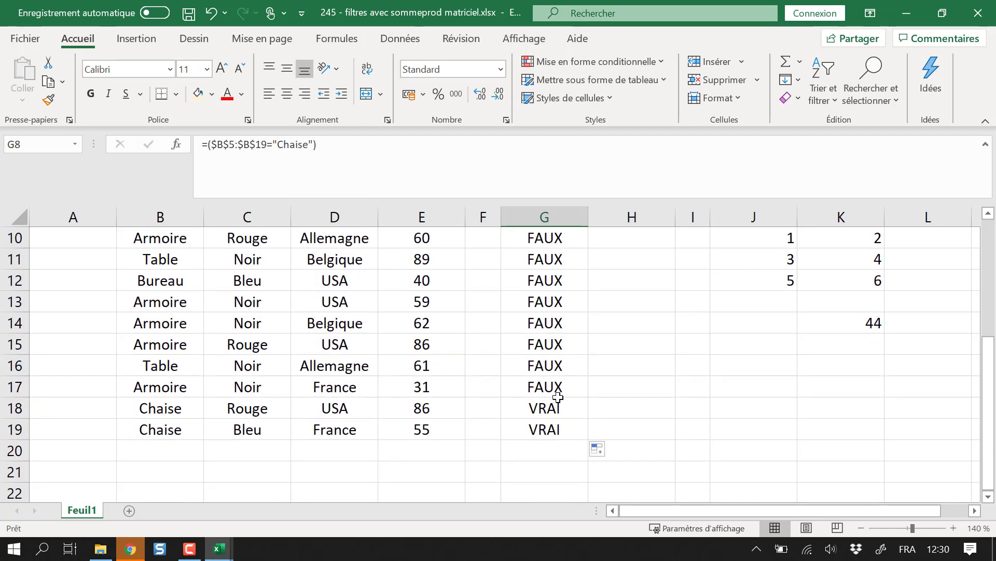
left_click(555, 407)
left_click(554, 429)
scroll(634, 369, "up", 3)
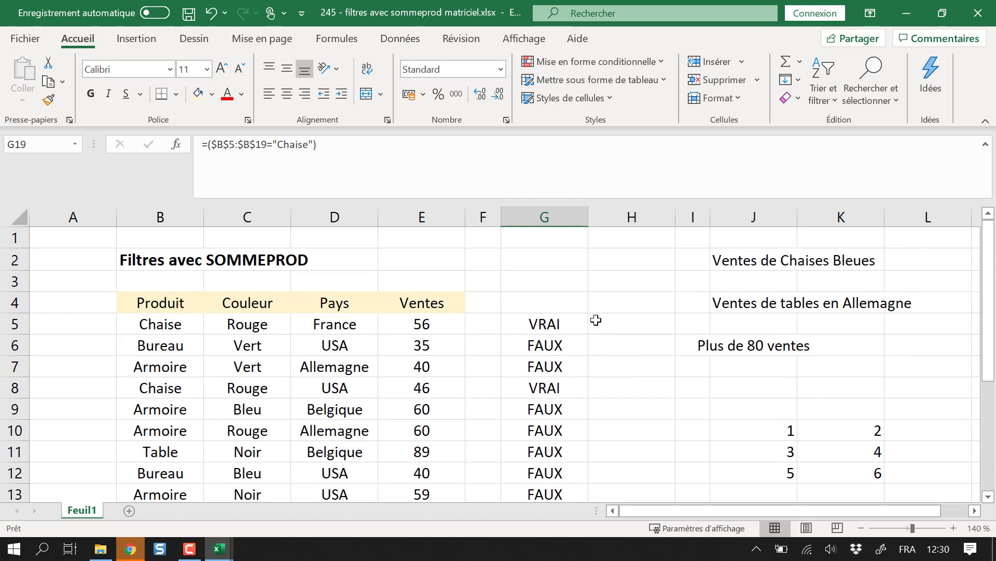
Enter the logical test =($C$5:$C$19="Bleu") in H5.
left_click(617, 324)
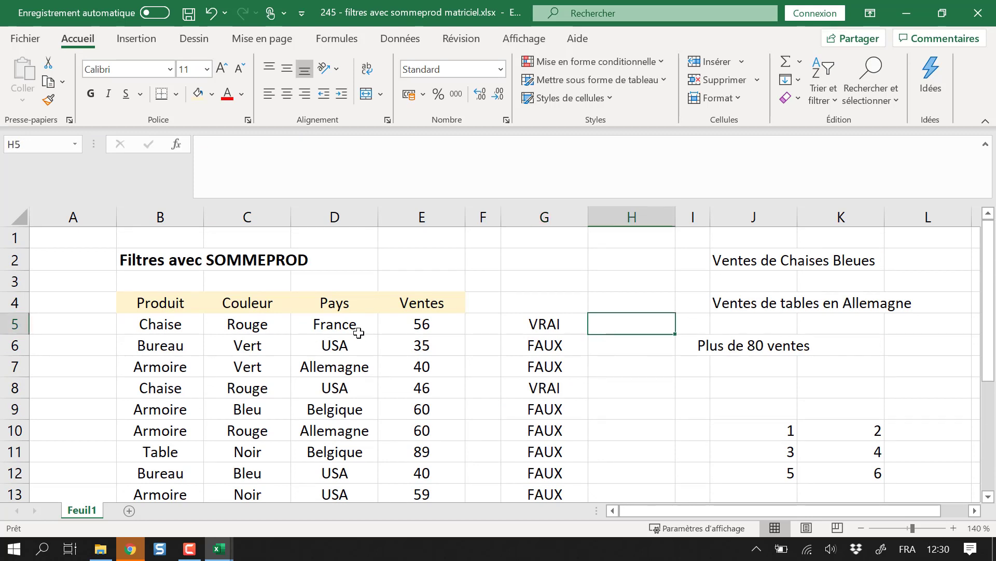
type("=")
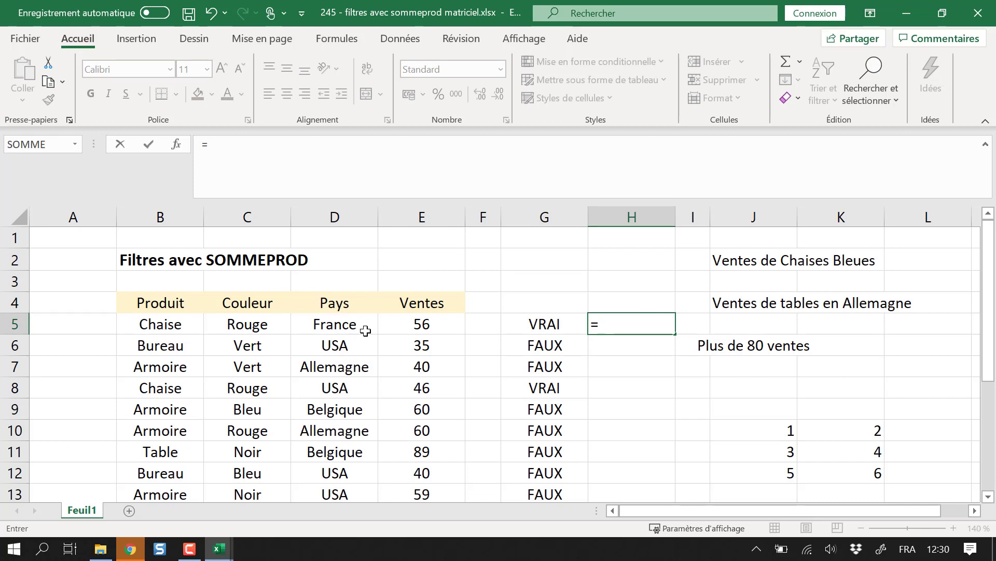
type("(")
left_click_drag(239, 332, 260, 447)
key("F4")
left_click(361, 163)
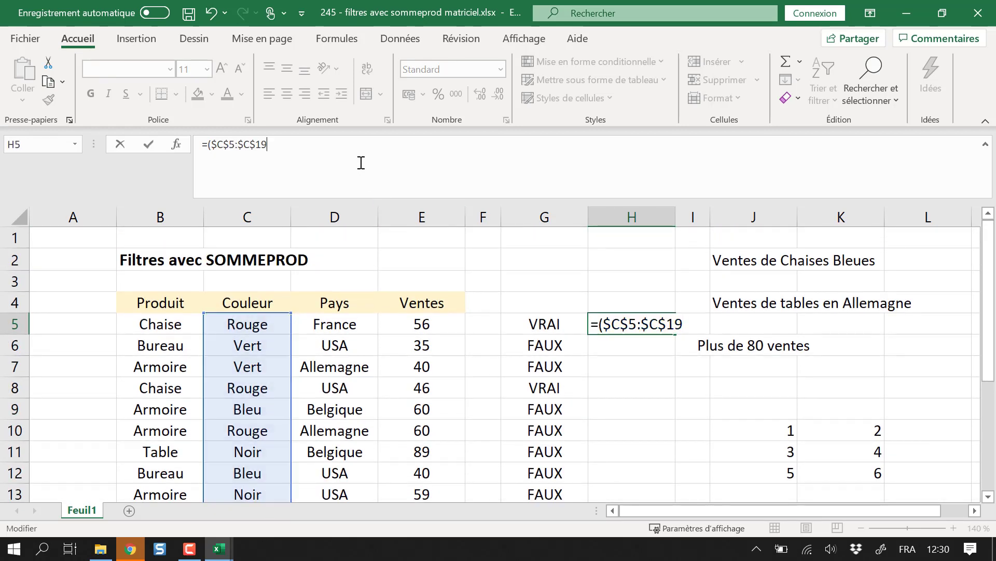
type("=\"B")
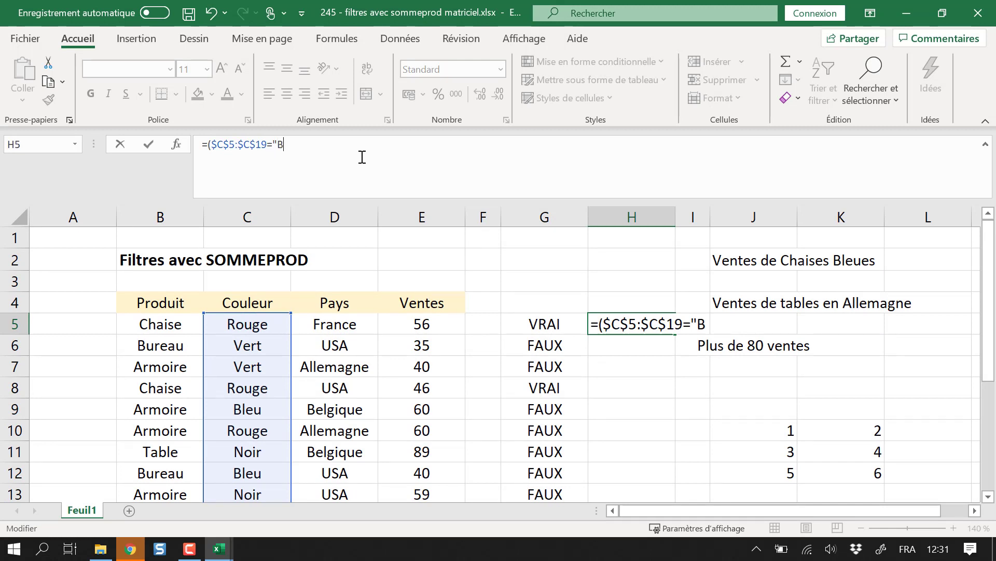
type("leu\"")
key("Return")
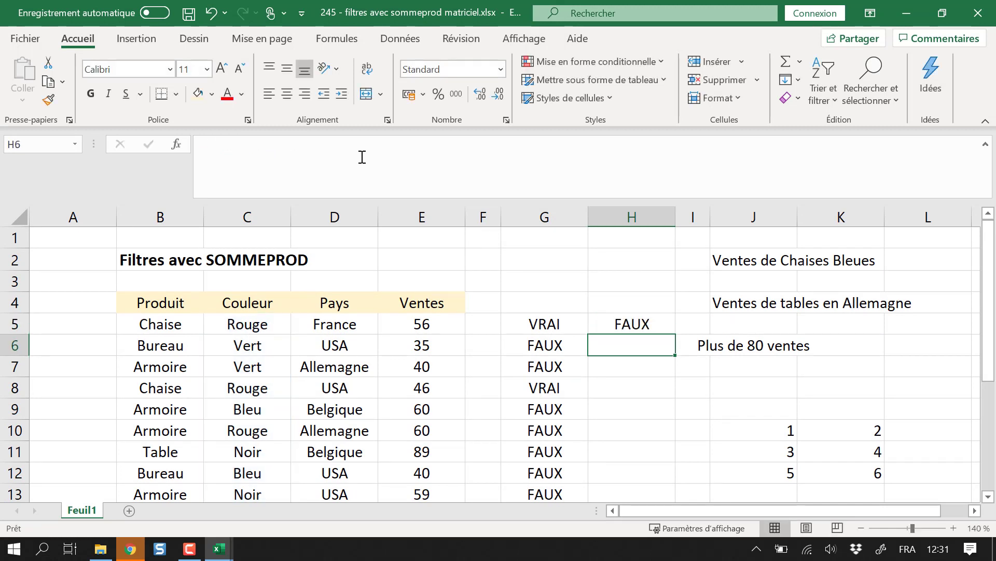
Copy the H5 colour test down through H19 and check the copied cells against the Couleur column.
left_click(642, 326)
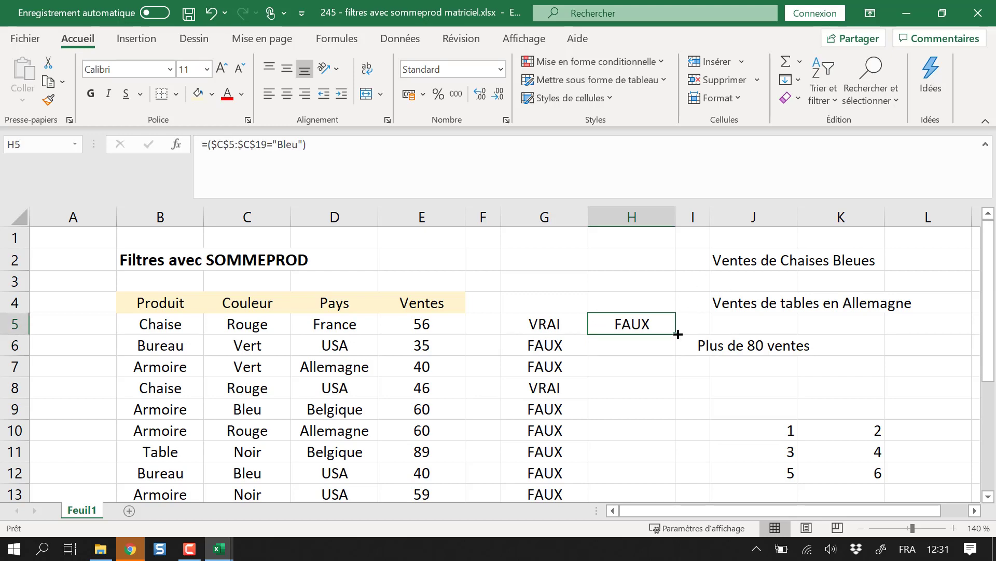
double_click(676, 334)
scroll(670, 321, "down", 2)
left_click(633, 281)
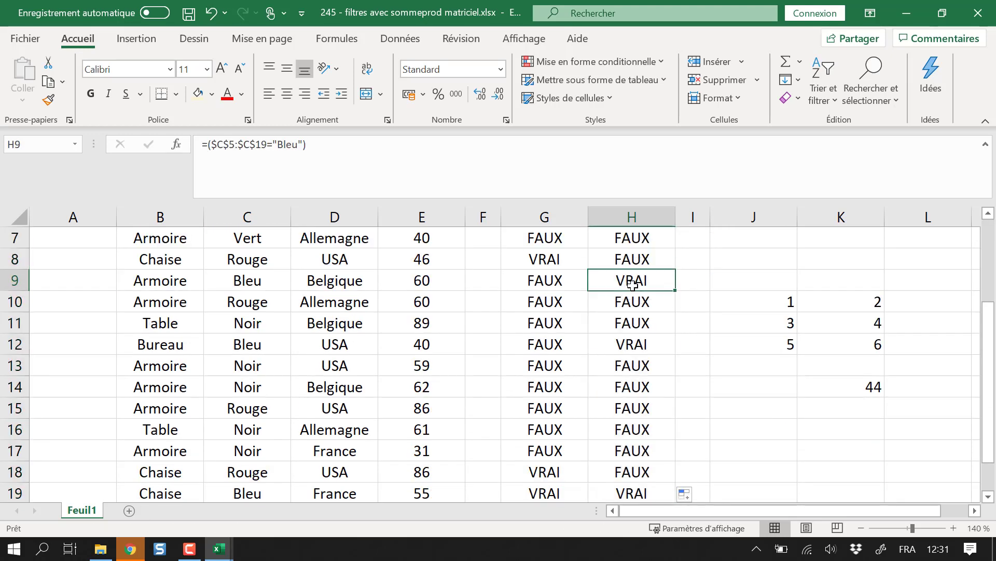
scroll(649, 472, "down", 1)
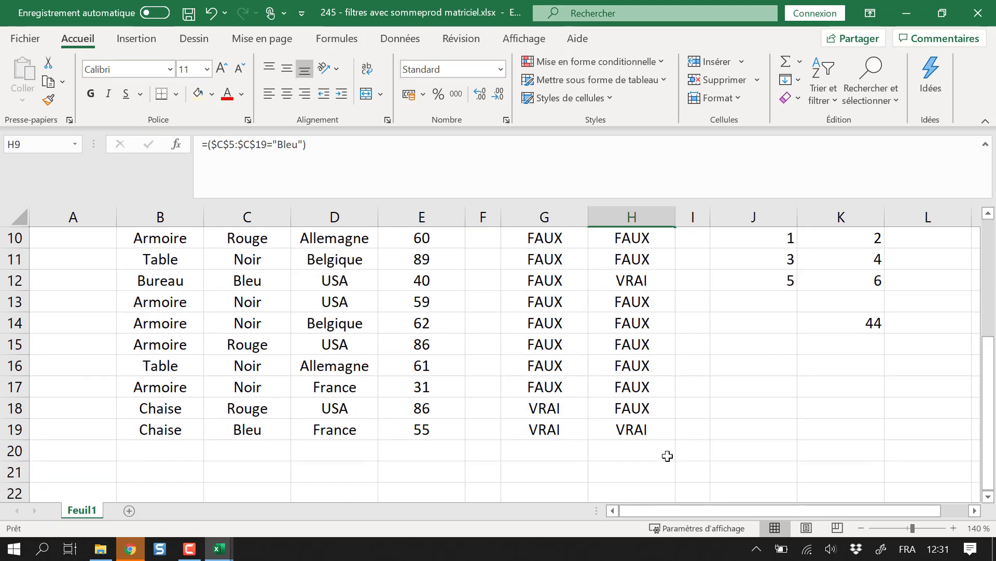
scroll(675, 416, "up", 3)
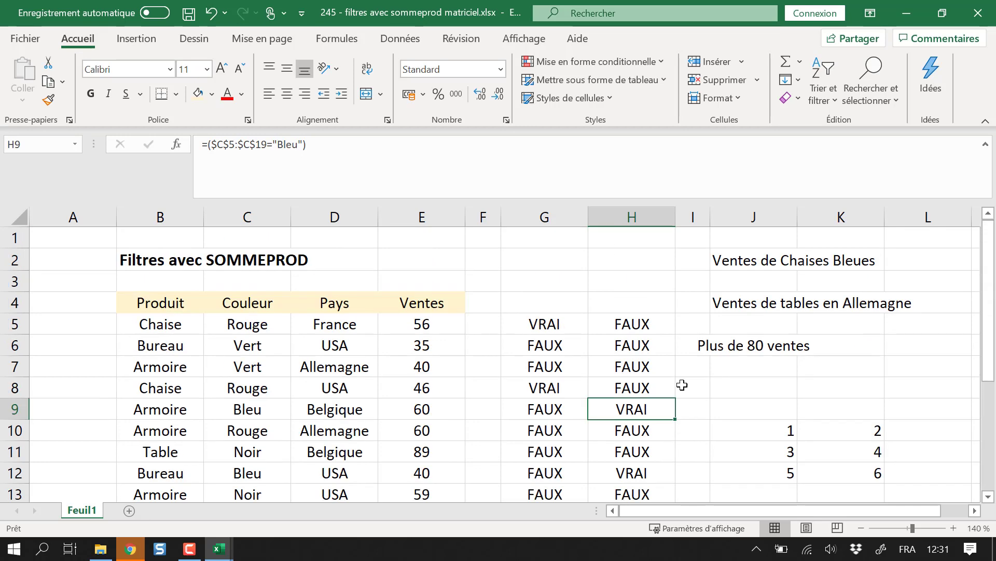
Insert a new column at I and enter =G5*H5 in I5 to multiply the two tests.
right_click(695, 215)
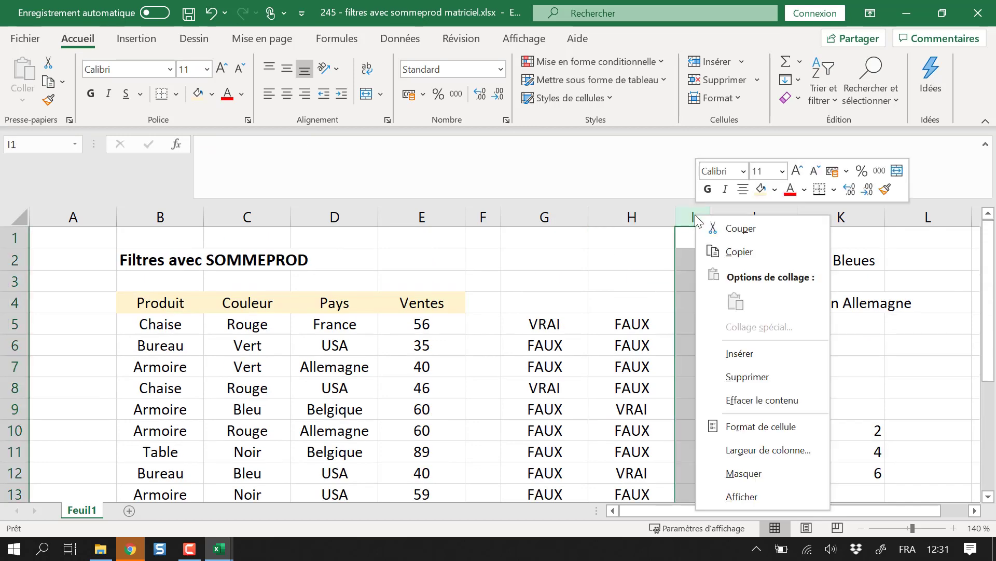
left_click(763, 354)
left_click(713, 325)
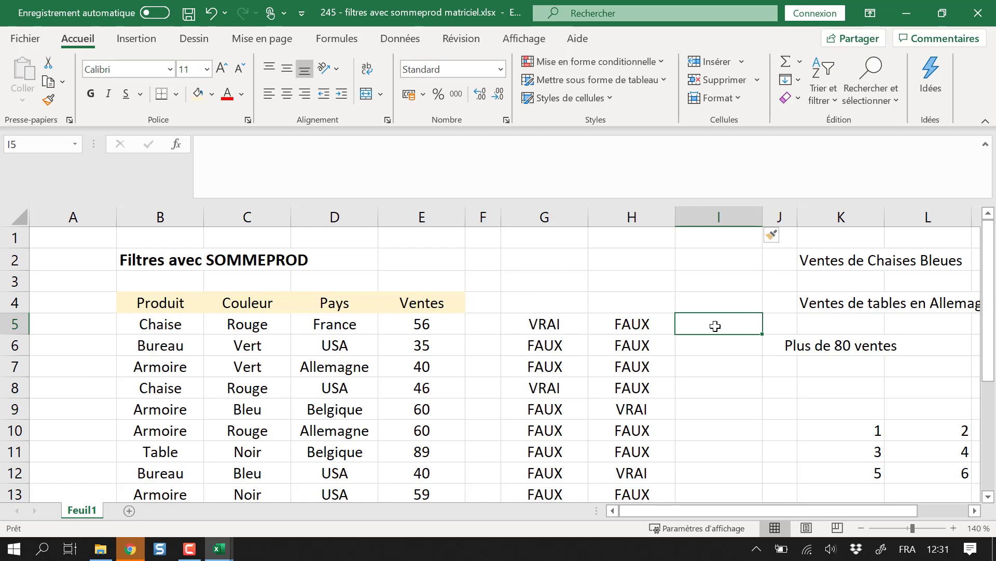
type("=")
key("Left")
key("Left")
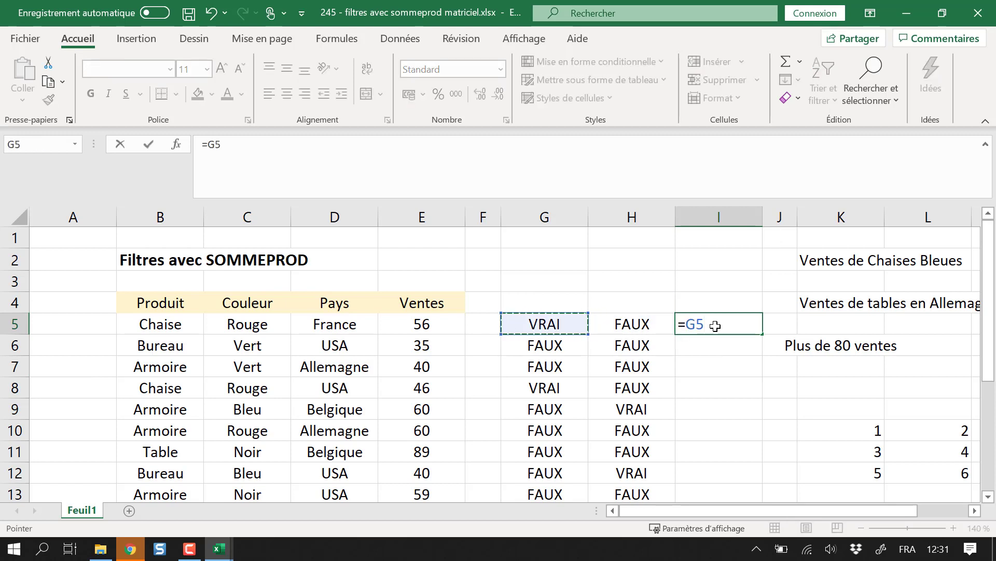
type("*")
key("Left")
key("Left")
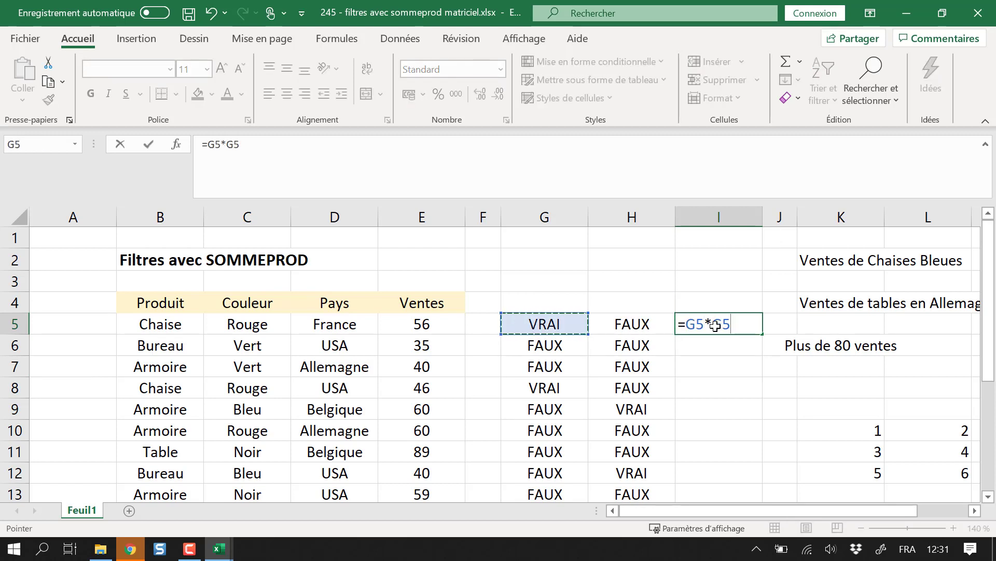
key("Right")
key("Return")
Copy the product formula in I5 down through I19 and look over the copied rows.
left_click(715, 325)
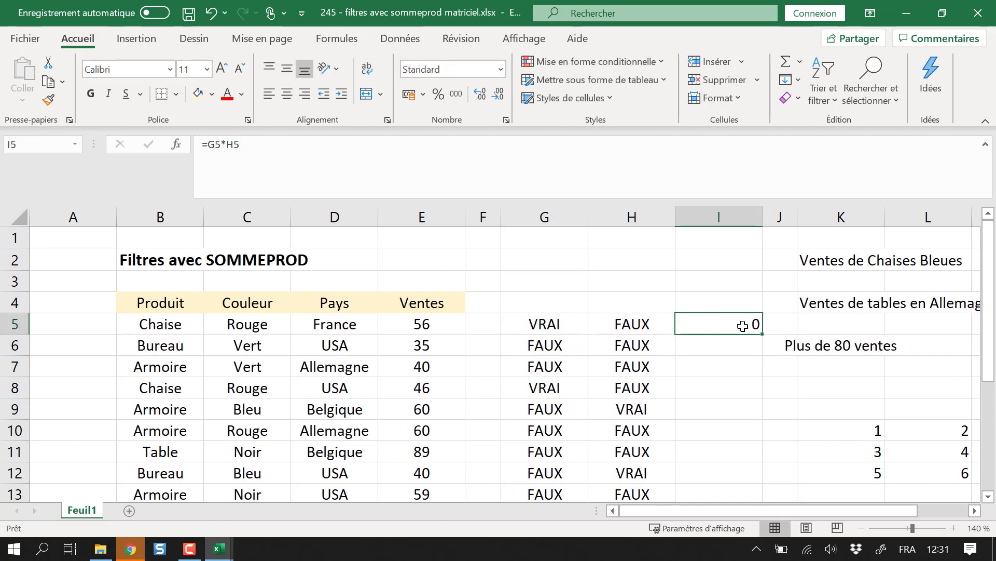
double_click(762, 333)
scroll(727, 329, "down", 3)
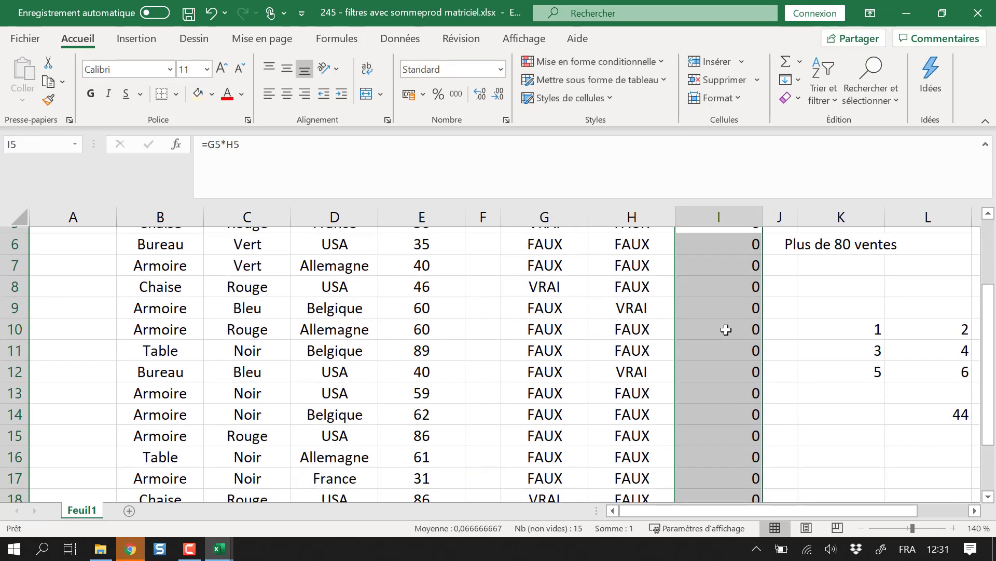
scroll(724, 427, "up", 3)
scroll(725, 426, "up", 1)
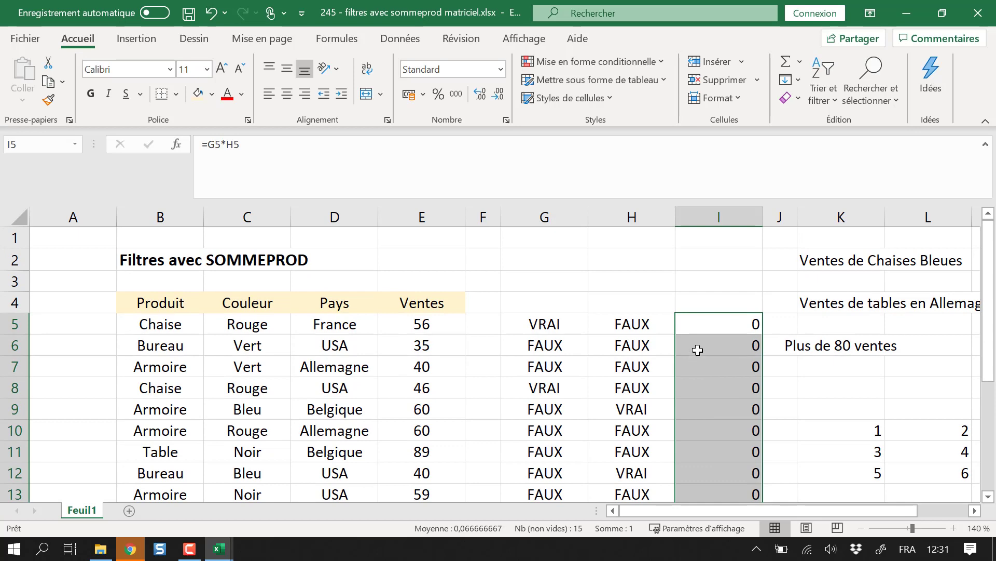
scroll(701, 352, "down", 1)
scroll(721, 347, "up", 1)
Review the formulas in G5, H5 and I5 to see how the two logical tests are combined.
left_click(749, 325)
left_click(550, 324)
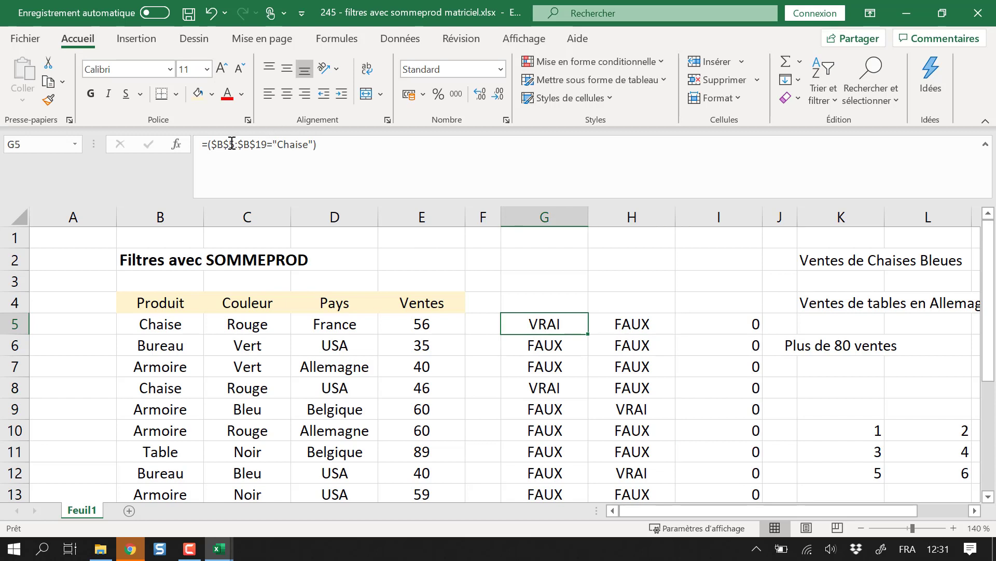
left_click_drag(217, 140, 256, 144)
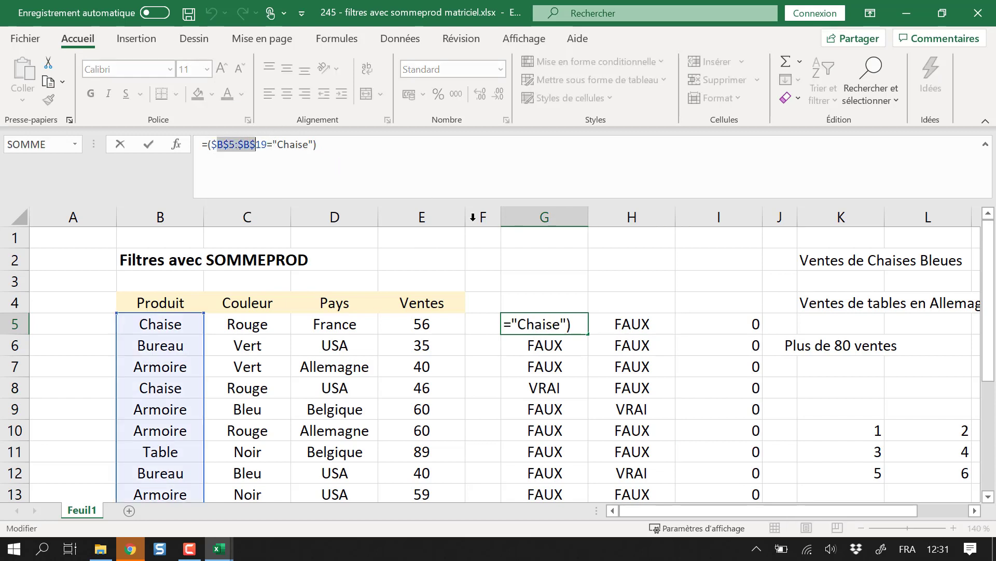
key("Escape")
key("Right")
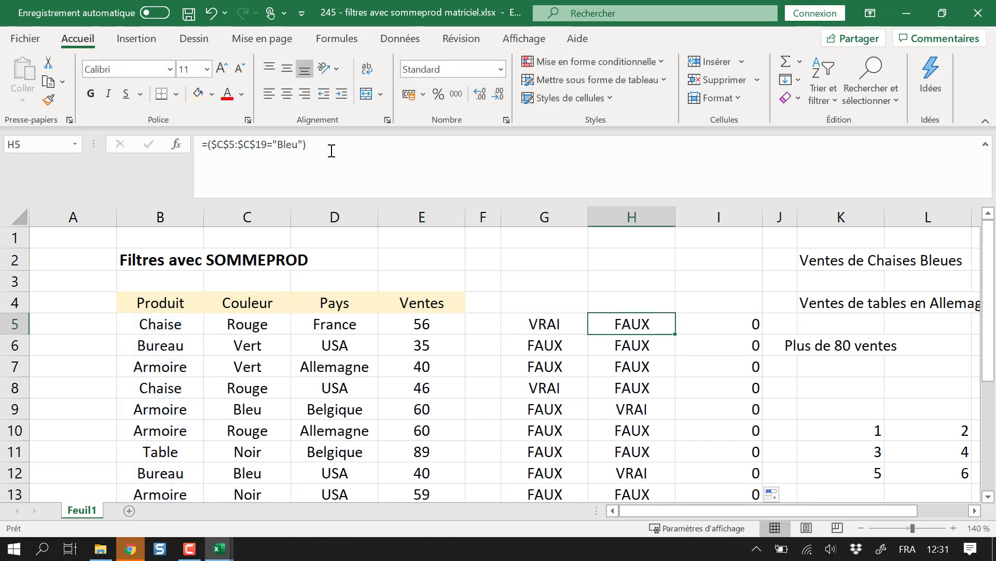
key("Right")
double_click(746, 333)
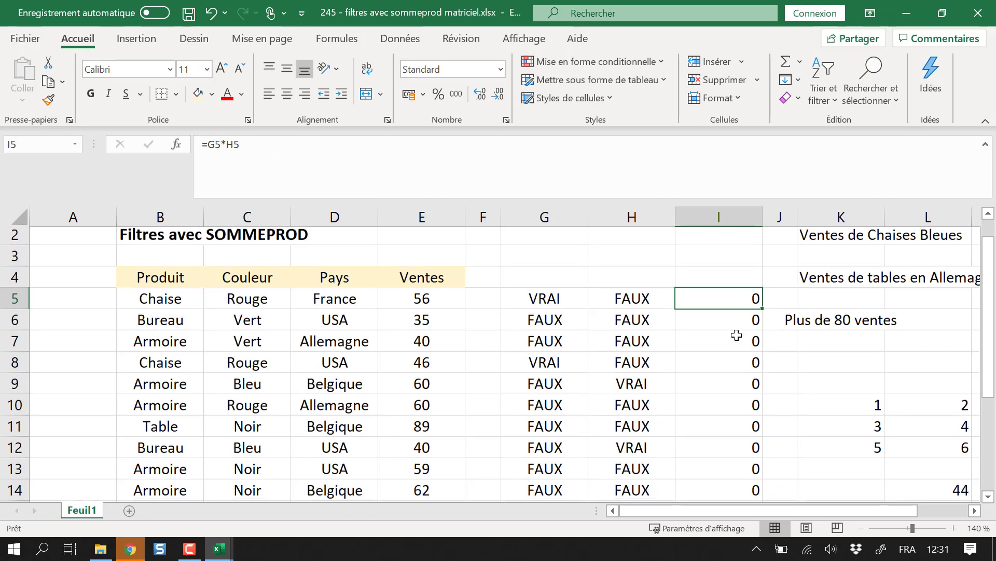
Re-examine the "Chaise" test in G5 and the "Bleu" test in H5, leaving both formulas as they are.
scroll(740, 431, "up", 3)
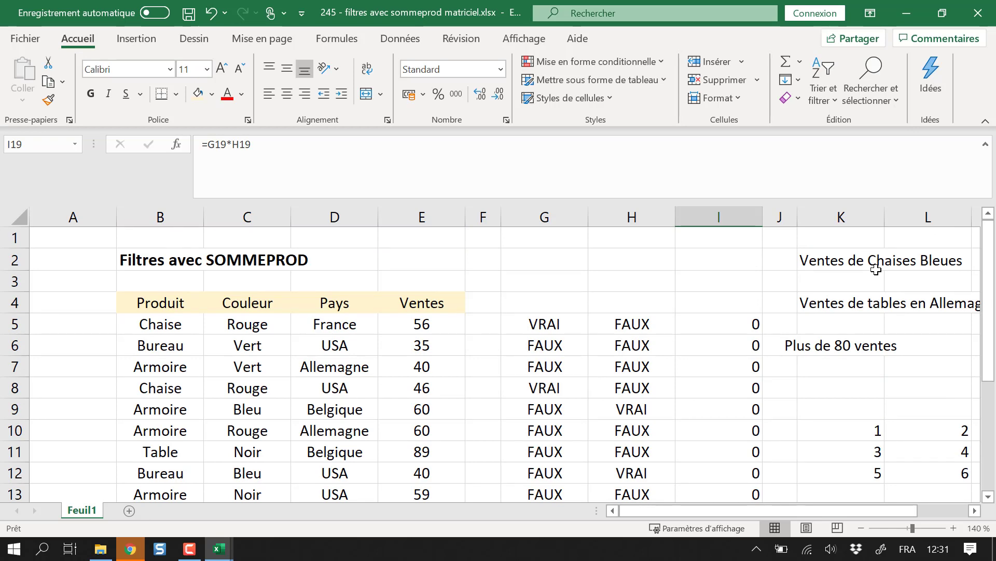
scroll(668, 347, "down", 2)
scroll(667, 347, "up", 2)
left_click(562, 331)
left_click_drag(215, 147, 363, 143)
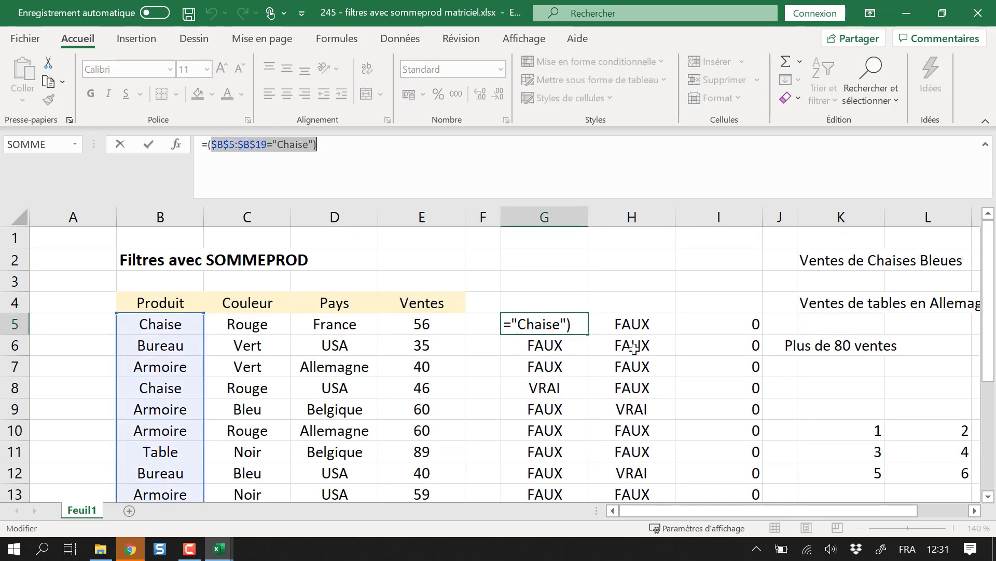
key("Escape")
left_click(621, 321)
left_click_drag(256, 150, 333, 147)
key("Escape")
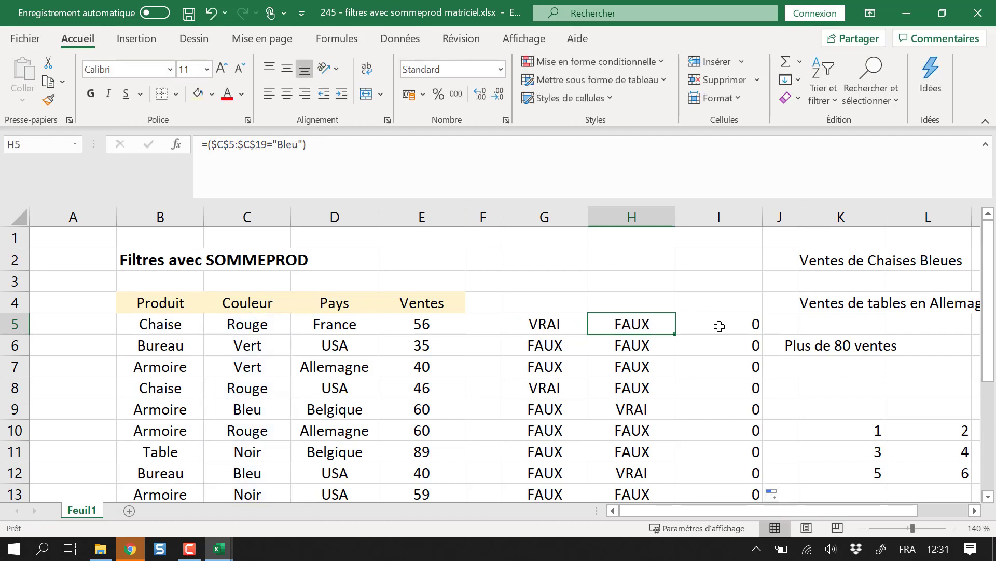
Select the product results in I5:I19 and compare them with the Ventes column.
left_click_drag(718, 325, 727, 434)
scroll(637, 395, "up", 3)
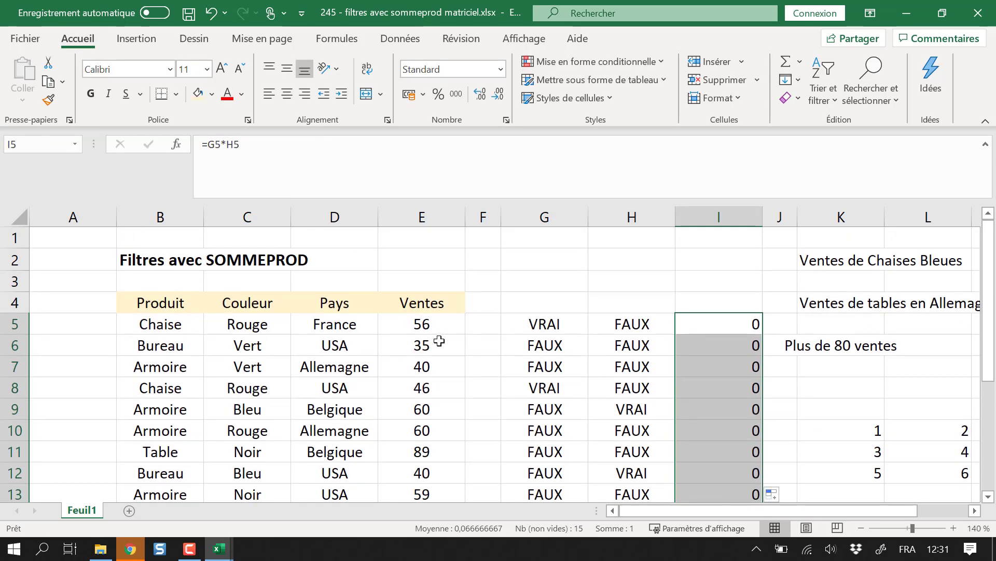
scroll(584, 397, "down", 3)
scroll(584, 396, "up", 3)
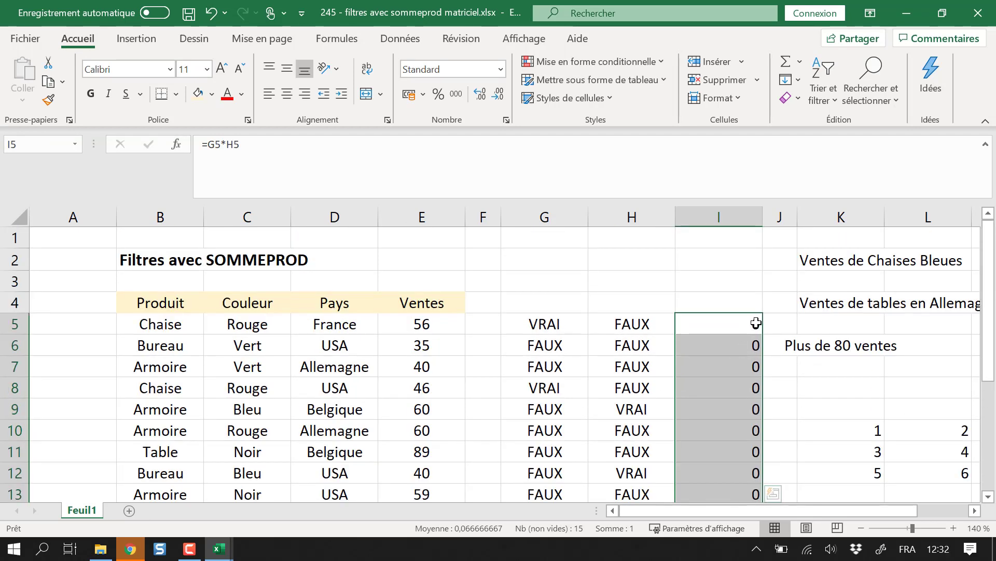
left_click(753, 322)
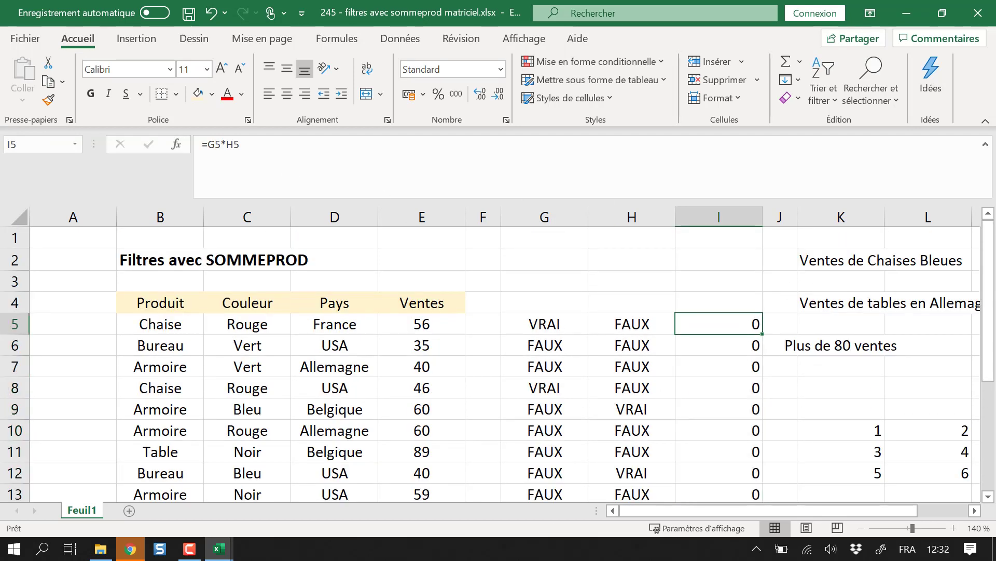
Start a SOMMEPROD formula in M2 with the product range $B$5:$B$19 as an absolute reference.
left_click(975, 511)
left_click(976, 511)
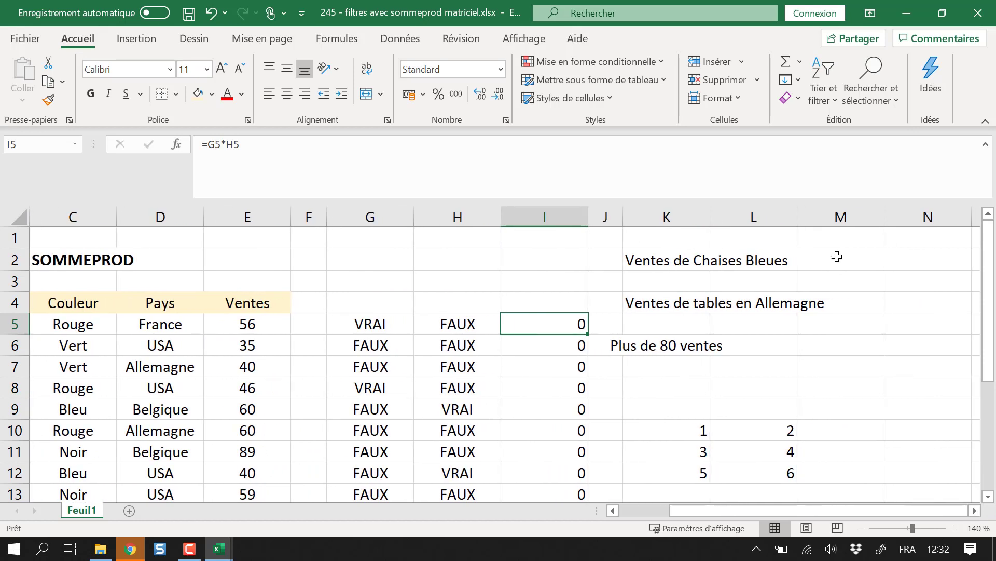
left_click(841, 260)
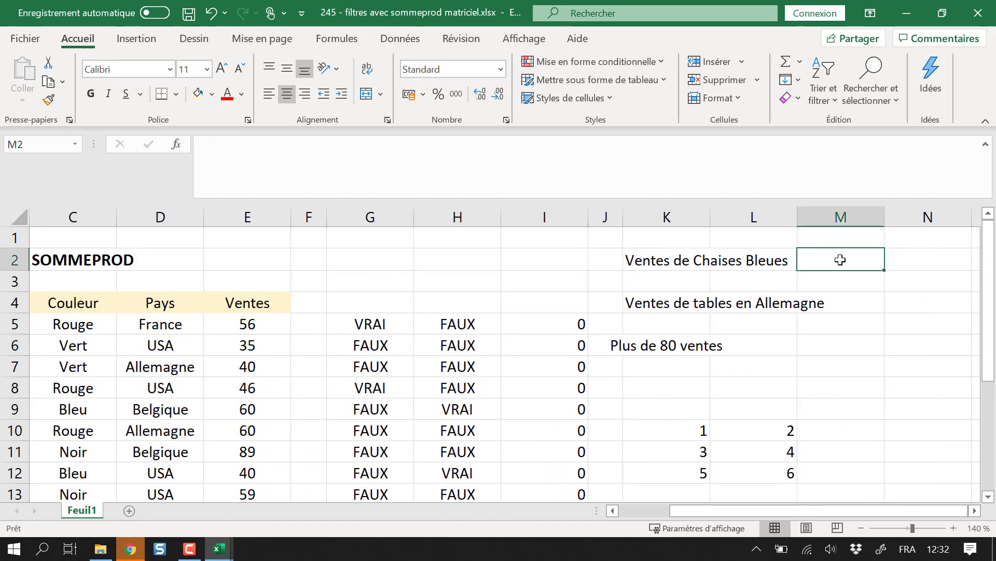
type("=sommep")
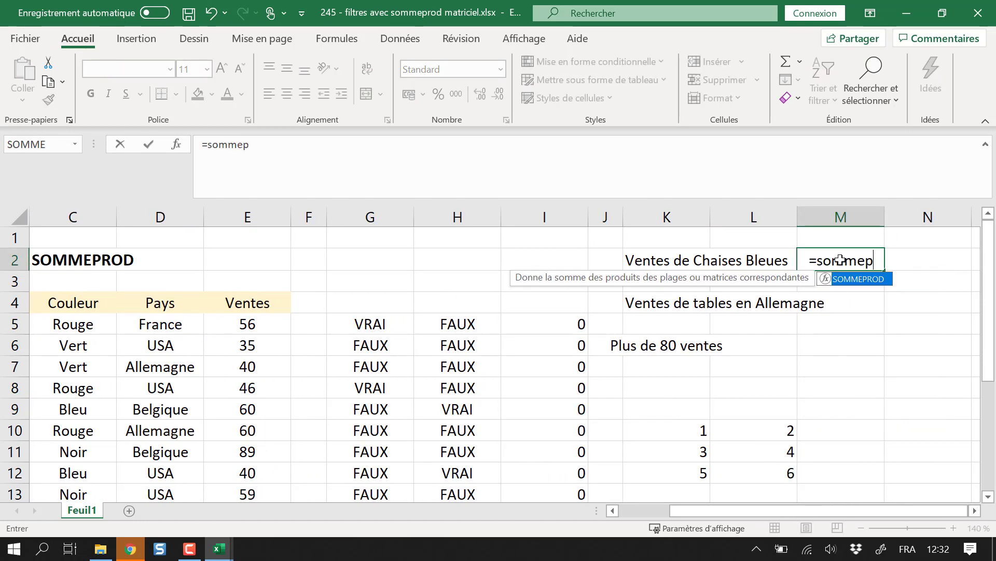
type("rod(")
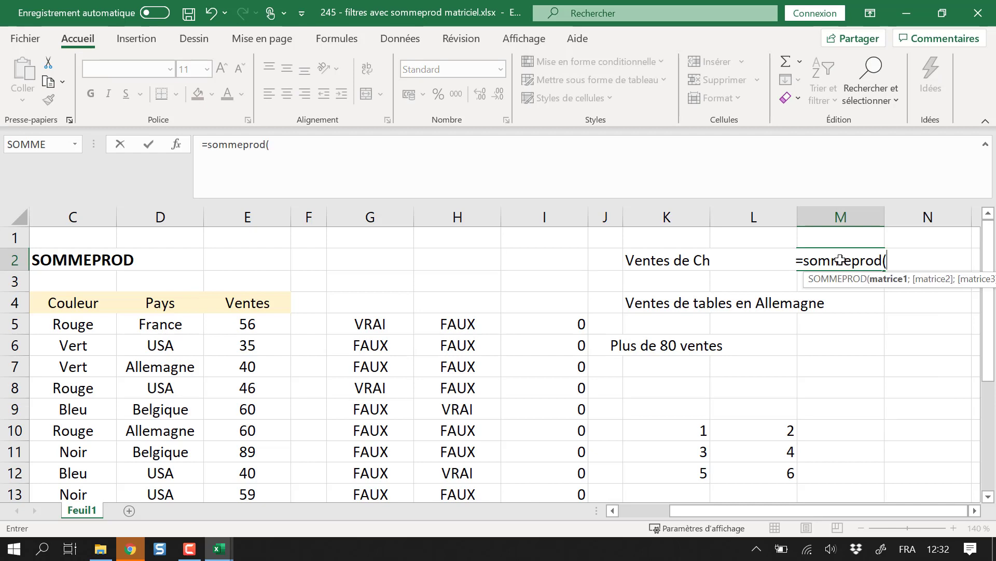
left_click(647, 510)
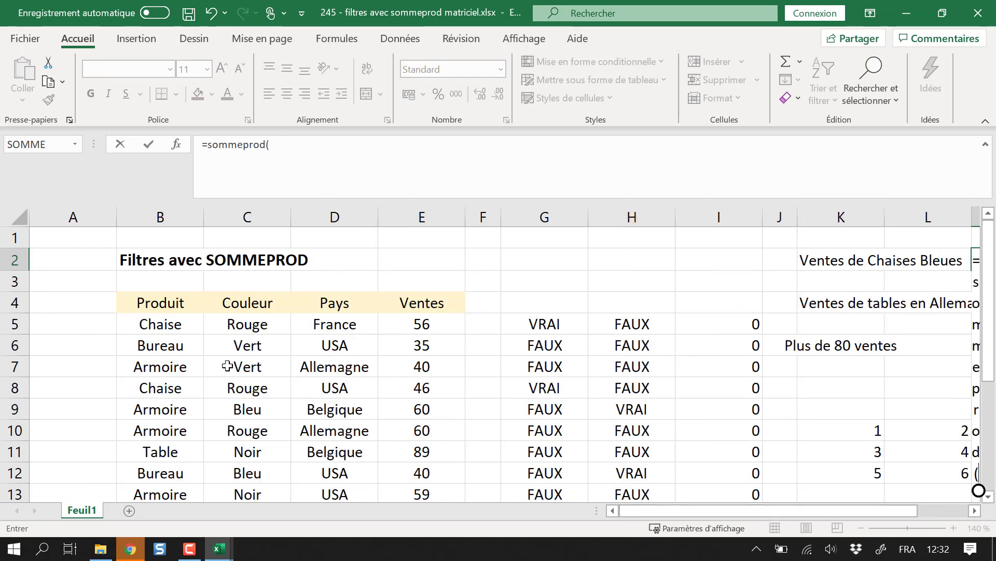
left_click_drag(178, 326, 170, 471)
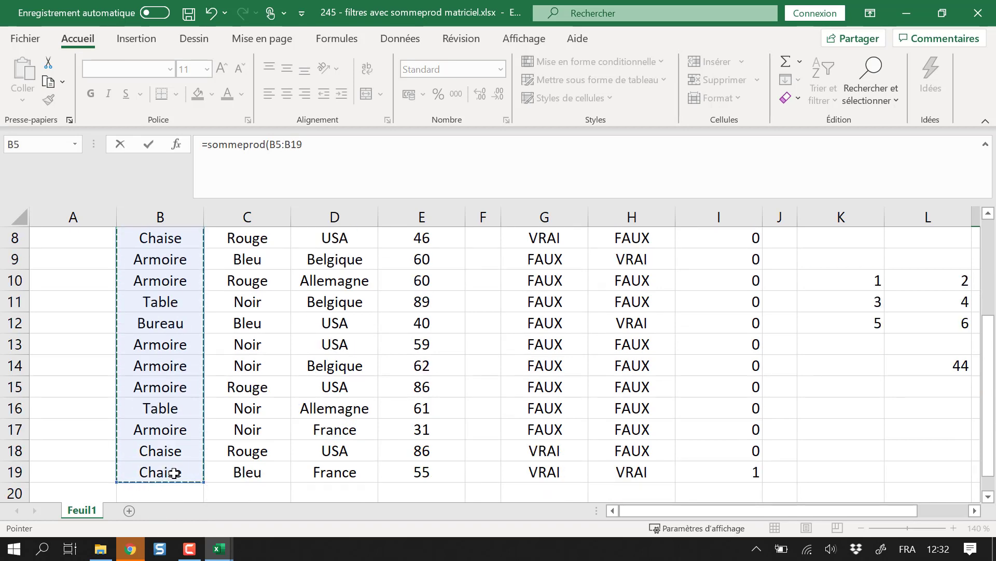
key("F4")
left_click(368, 150)
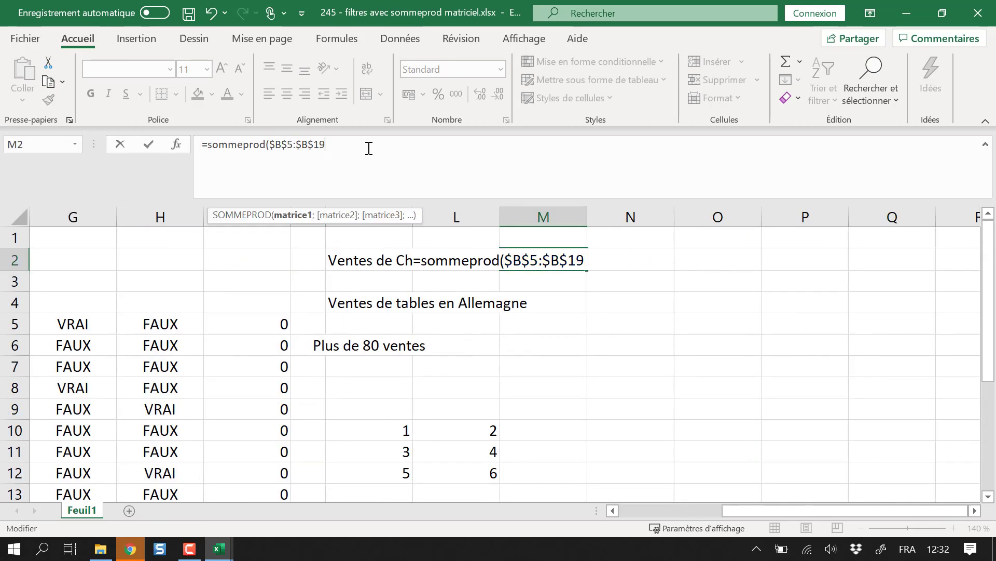
Complete the first test in the M2 formula by comparing the product range with "Chaise".
type("=")
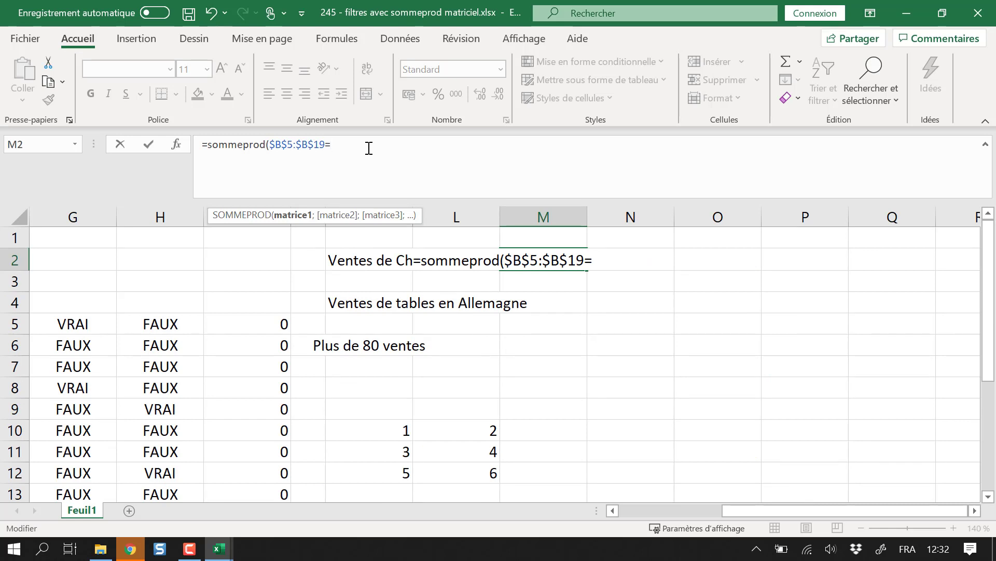
type("\"Chasie\")")
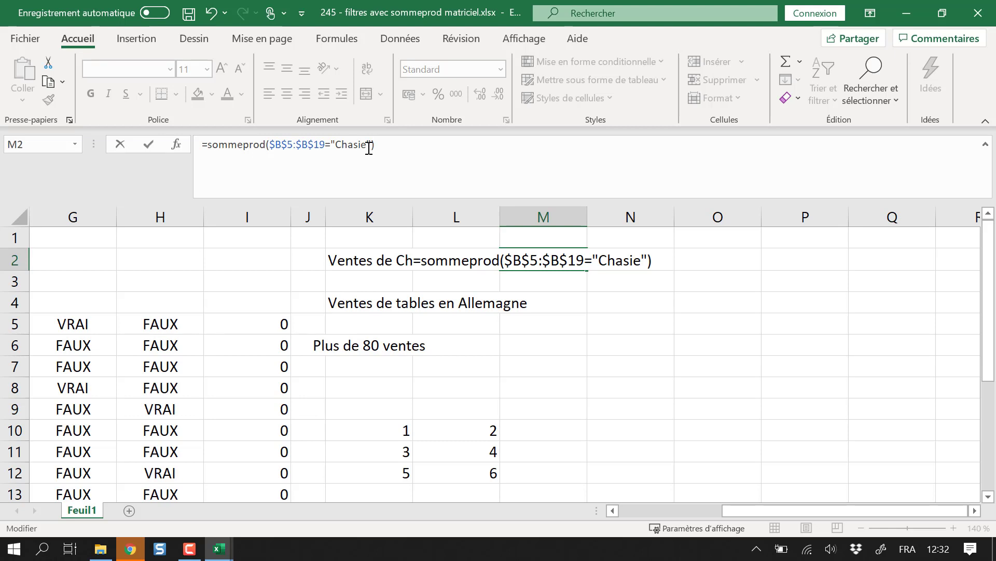
key("Left")
key("Left")
key("Left")
key("Left")
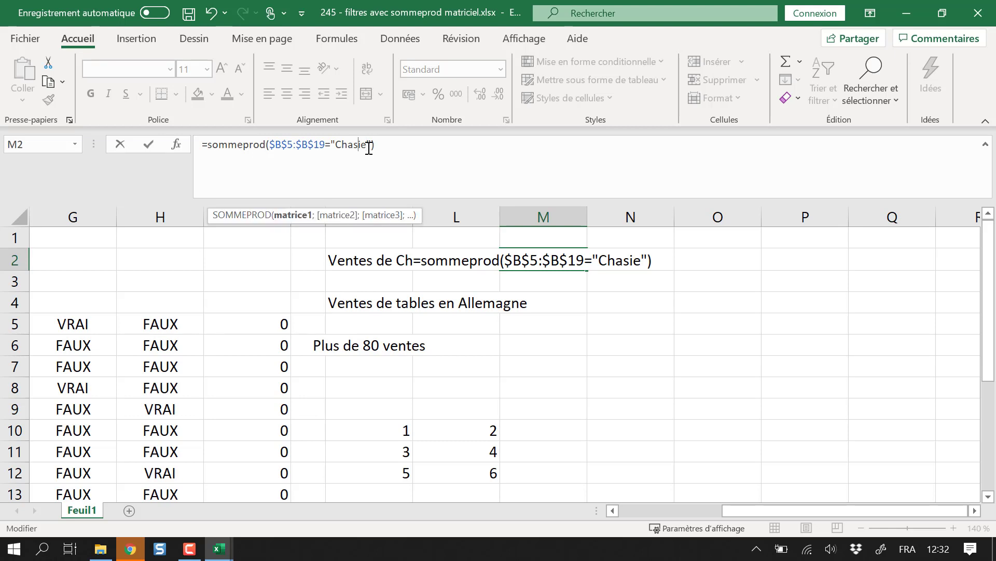
key("BackSpace")
type("s")
key("Right")
key("Right")
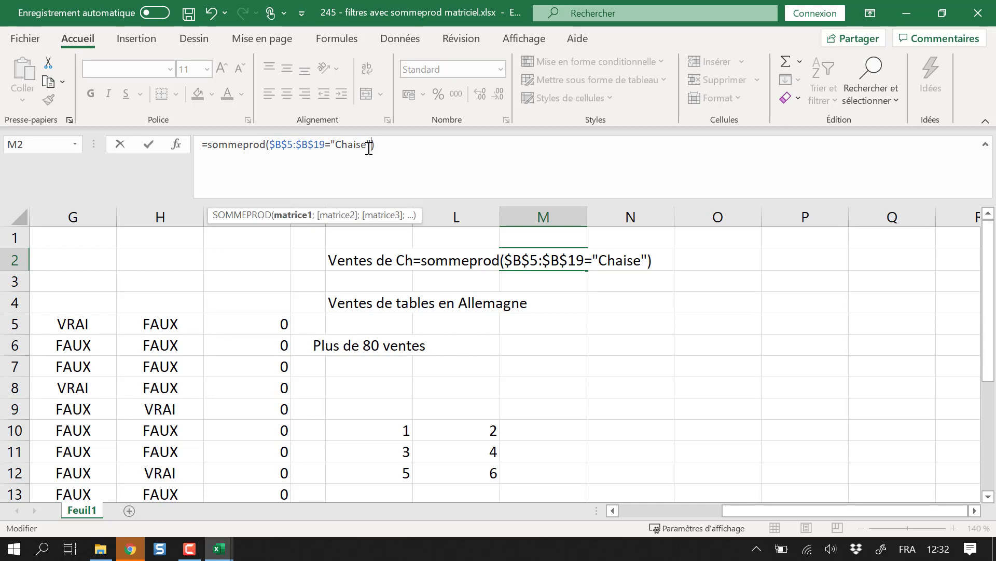
Multiply the product test by a parenthesised absolute reference to the Couleur range $C$5:$C$19.
type("*")
left_click_drag(756, 512, 618, 519)
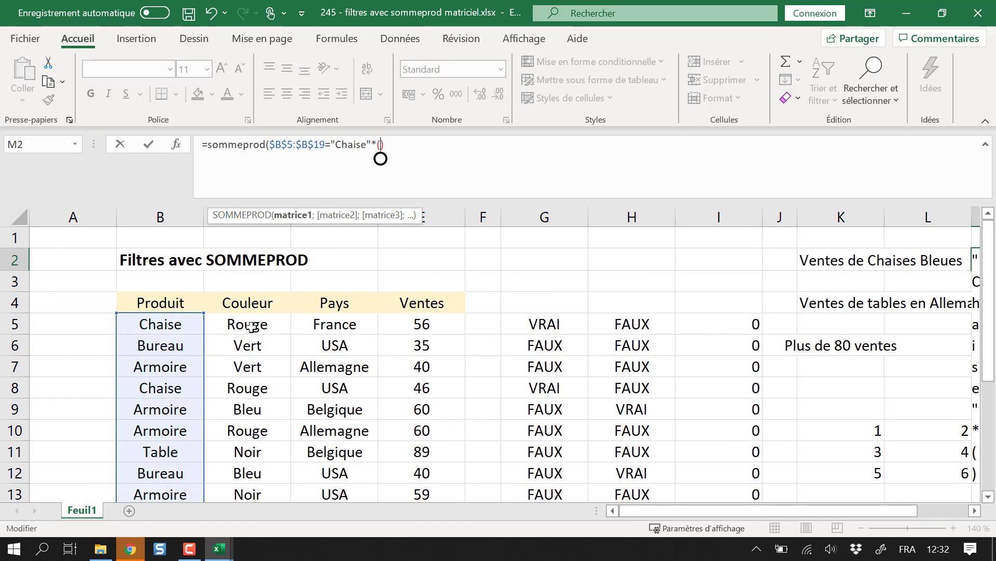
left_click_drag(252, 327, 224, 449)
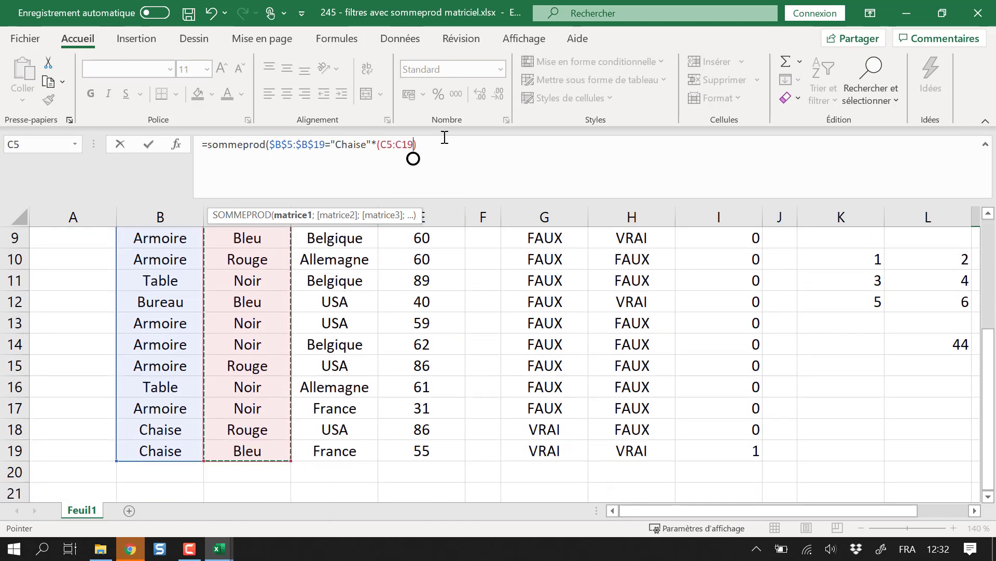
key("F4")
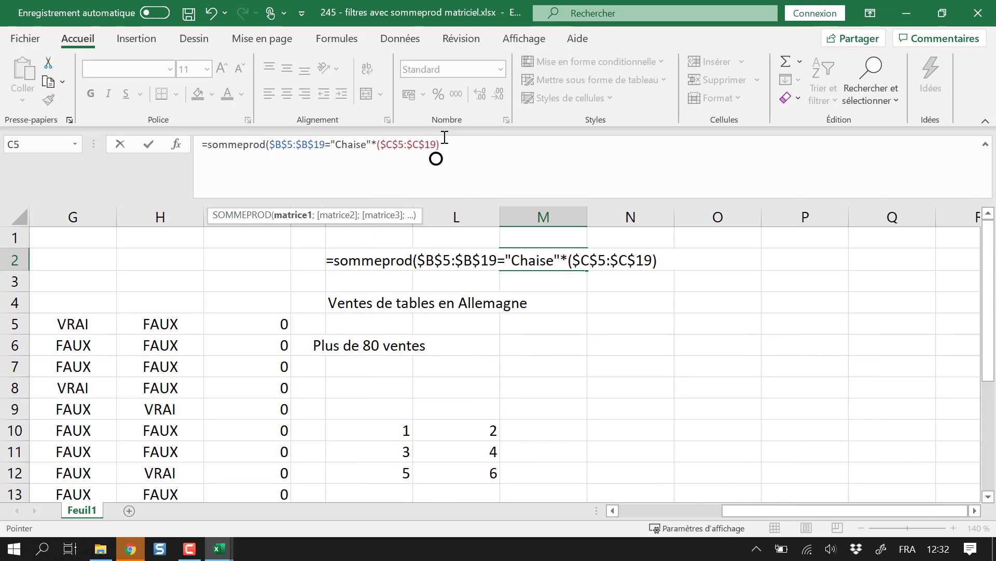
Compare the Couleur range in the M2 formula with "Bleu" to finish the second test.
left_click(445, 138)
type("=\"Belau\"")
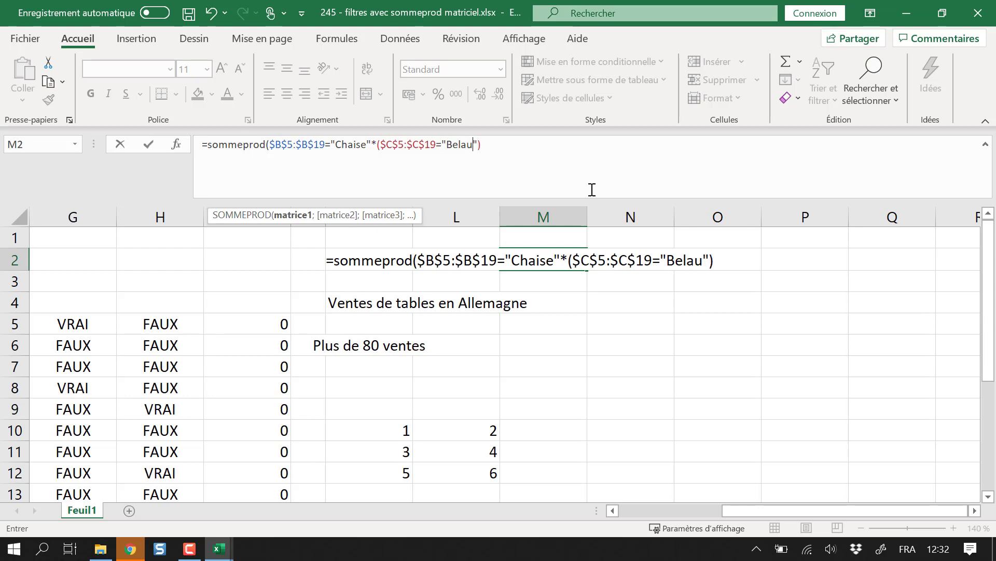
key("BackSpace")
key("BackSpace")
key("BackSpace")
key("BackSpace")
key("Delete")
type("leu")
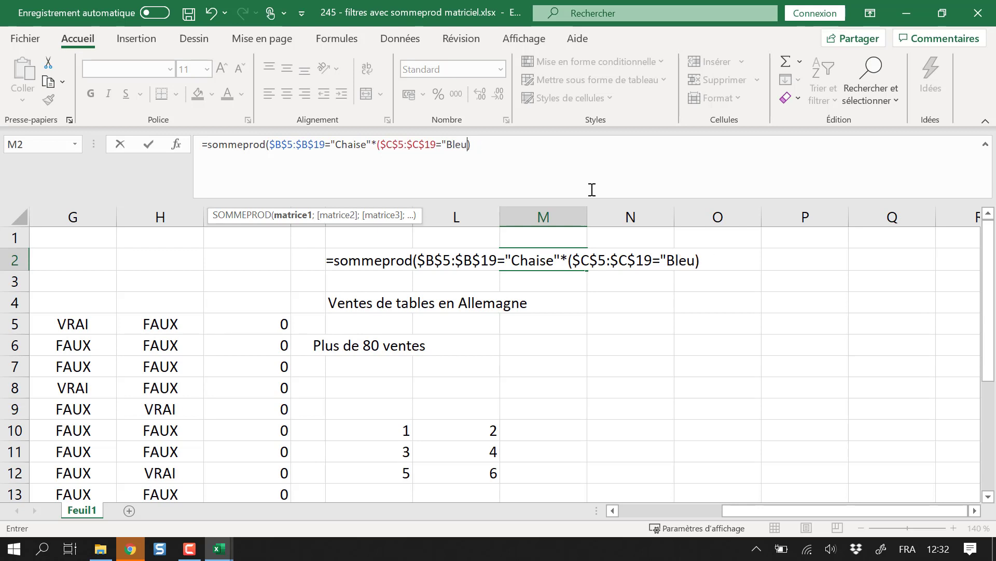
type("\"")
Add the missing closing parenthesis after "Chaise" in the M2 formula.
left_click(497, 139)
left_click(375, 145)
type(")")
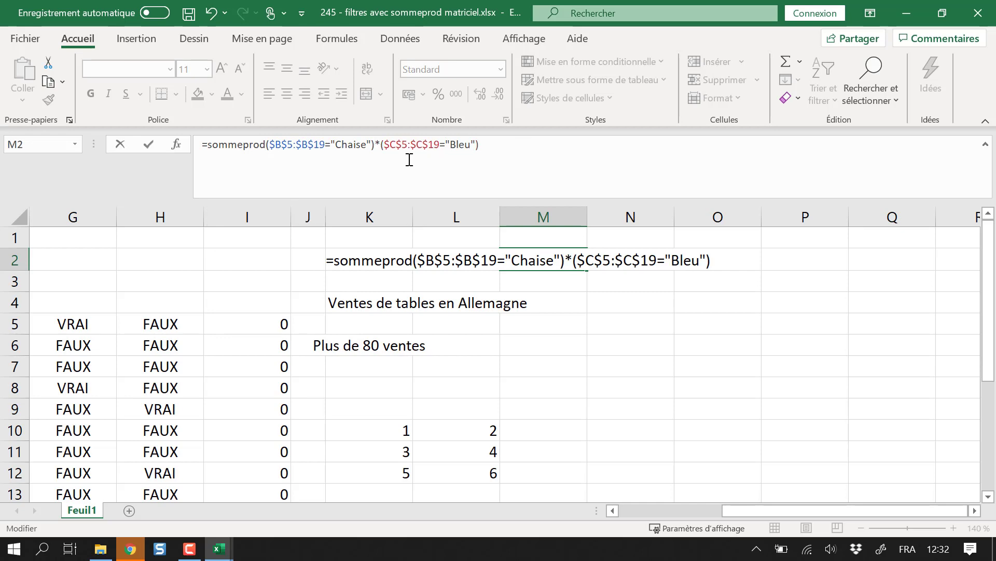
Multiply the two tests by the absolute Ventes range $E$5:$E$19 and close the SOMMEPROD formula.
left_click(508, 142)
left_click_drag(748, 510, 631, 511)
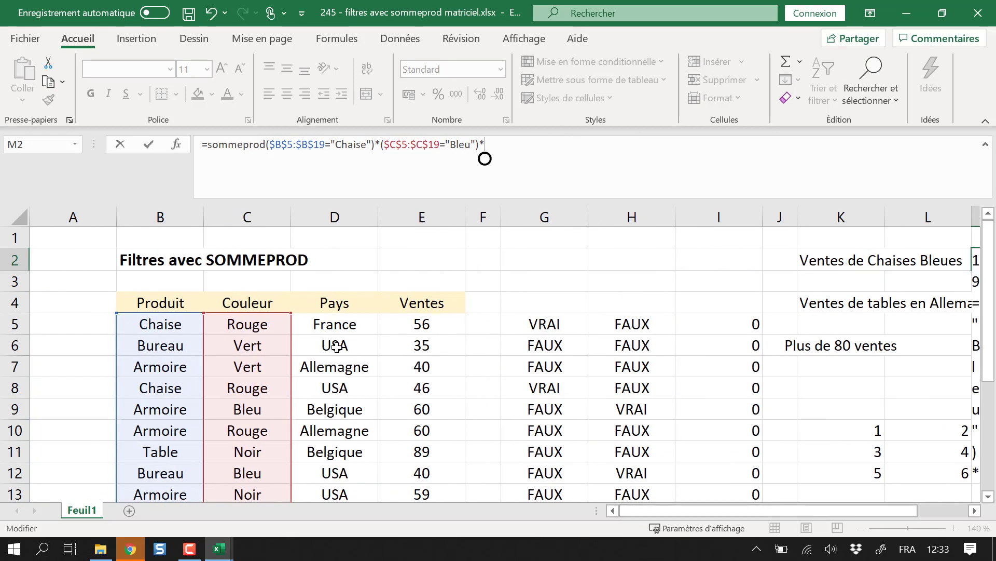
left_click_drag(420, 327, 438, 431)
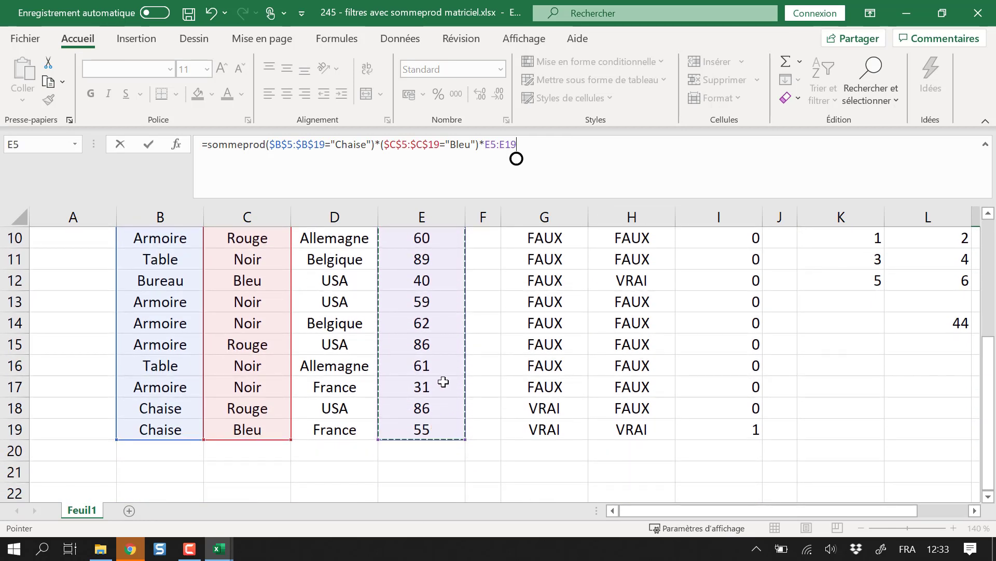
key("F4")
left_click(601, 148)
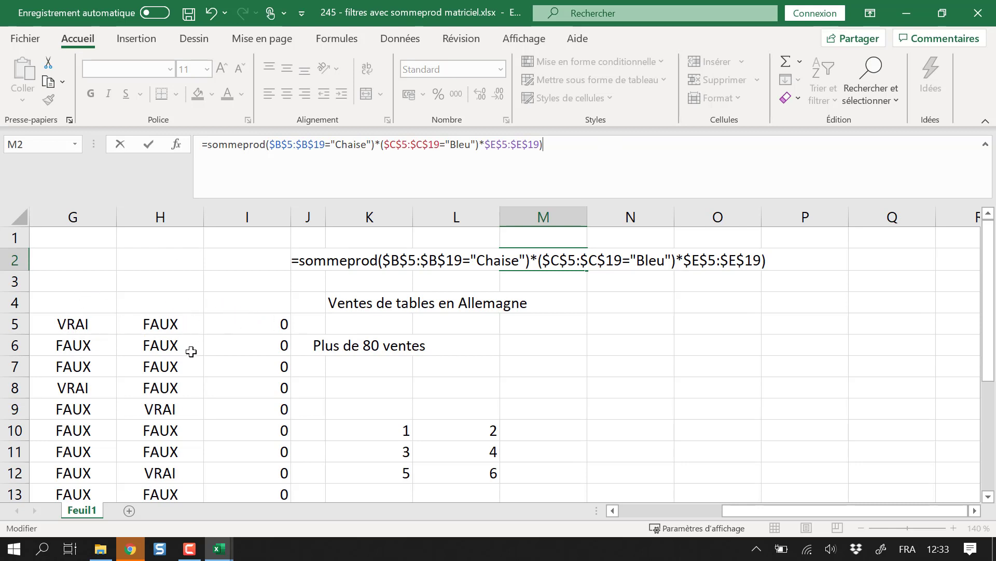
Compare the VRAI/FAUX tests and their products with the sales rows to see which sales the formula counts.
scroll(252, 391, "down", 2)
scroll(252, 391, "down", 2)
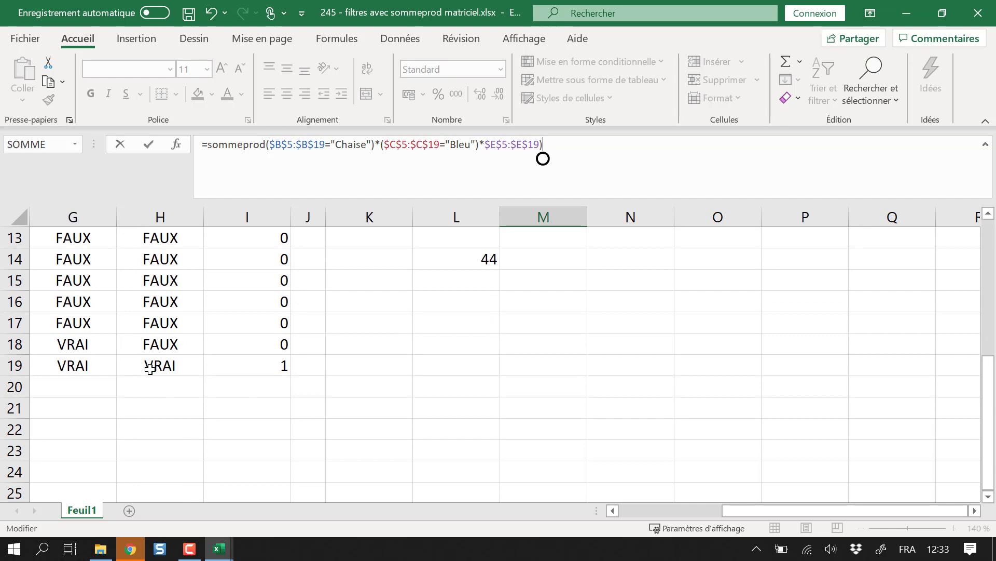
left_click_drag(751, 507, 673, 508)
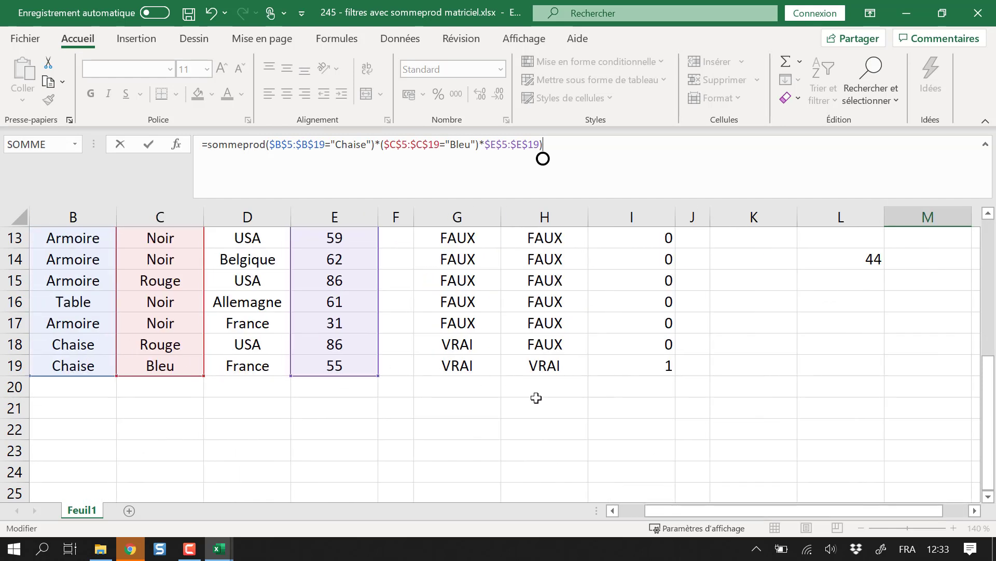
scroll(665, 386, "up", 2)
scroll(665, 386, "up", 2)
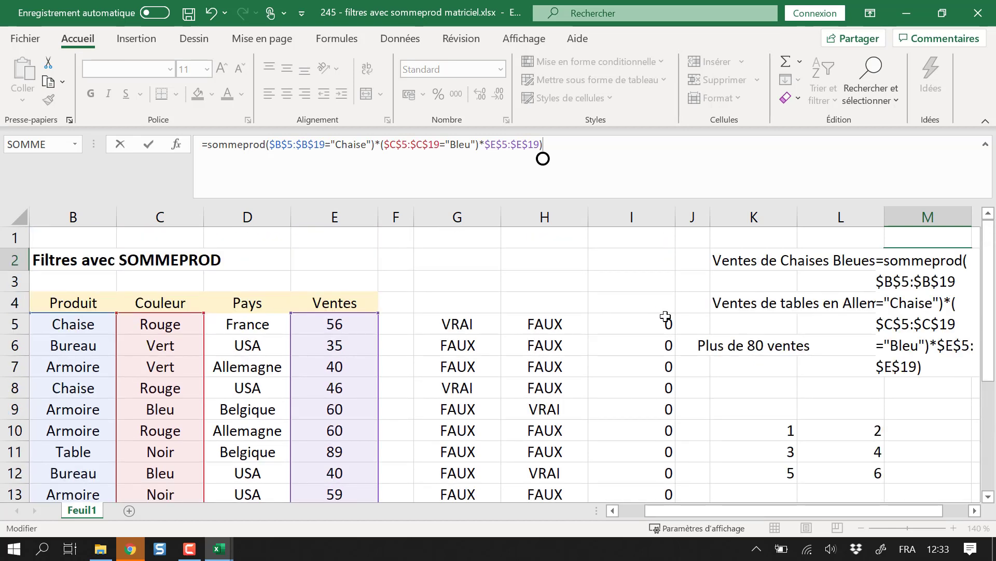
scroll(665, 338, "down", 2)
scroll(668, 430, "down", 2)
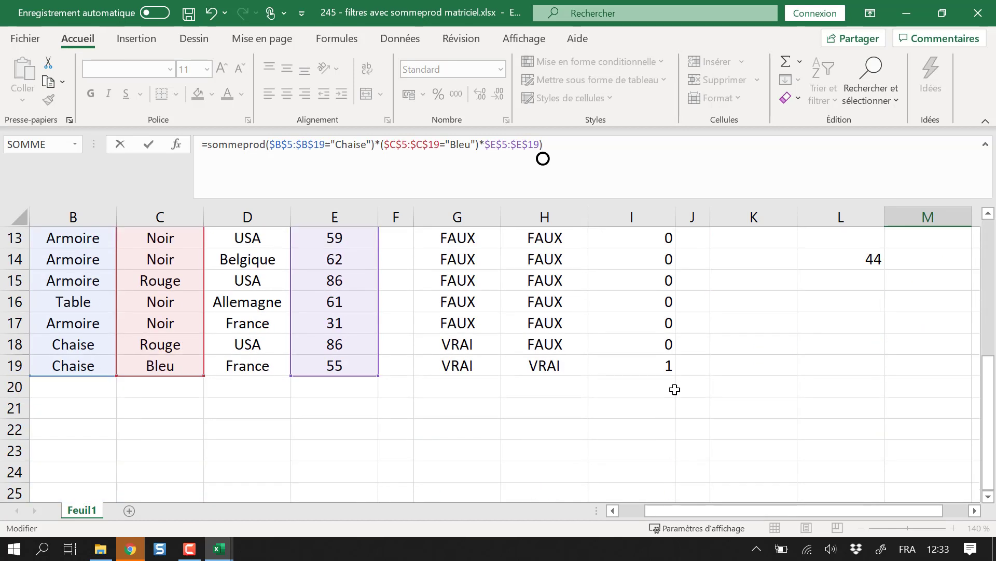
scroll(674, 390, "up", 4)
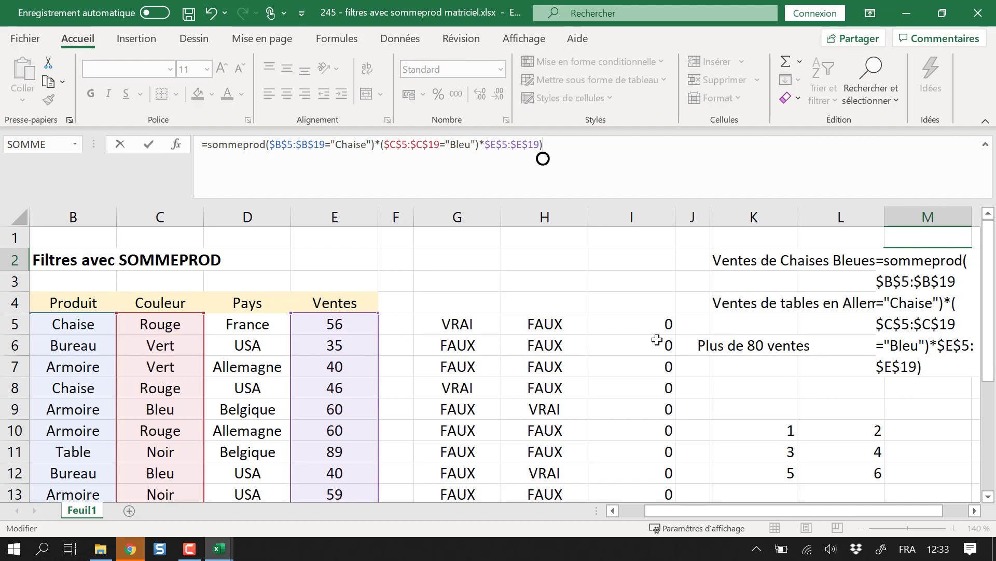
Add the missing opening parenthesis before $B$5:$B$19 in the M2 SOMMEPROD formula and validate it.
key("Return")
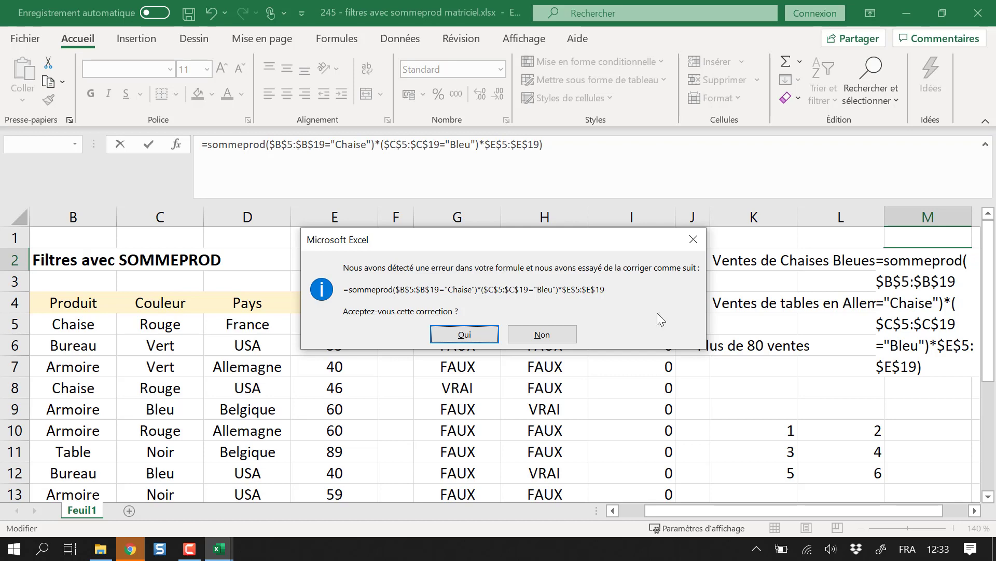
left_click(546, 336)
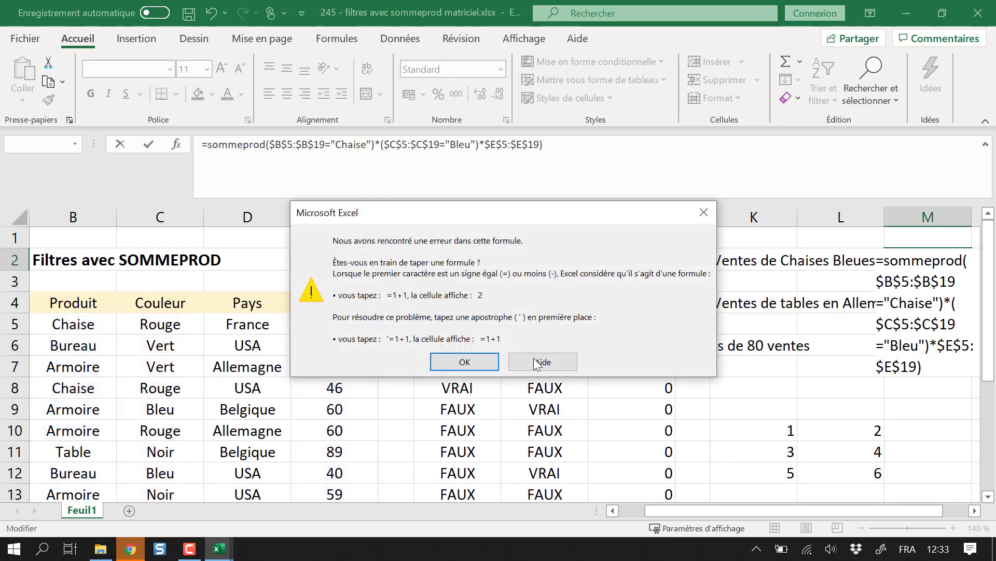
left_click(703, 213)
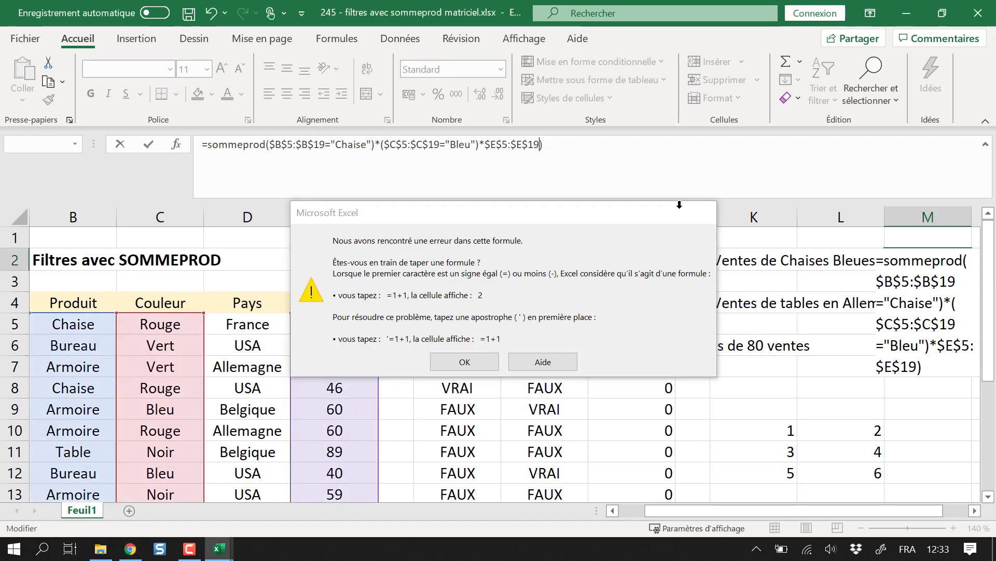
left_click(273, 144)
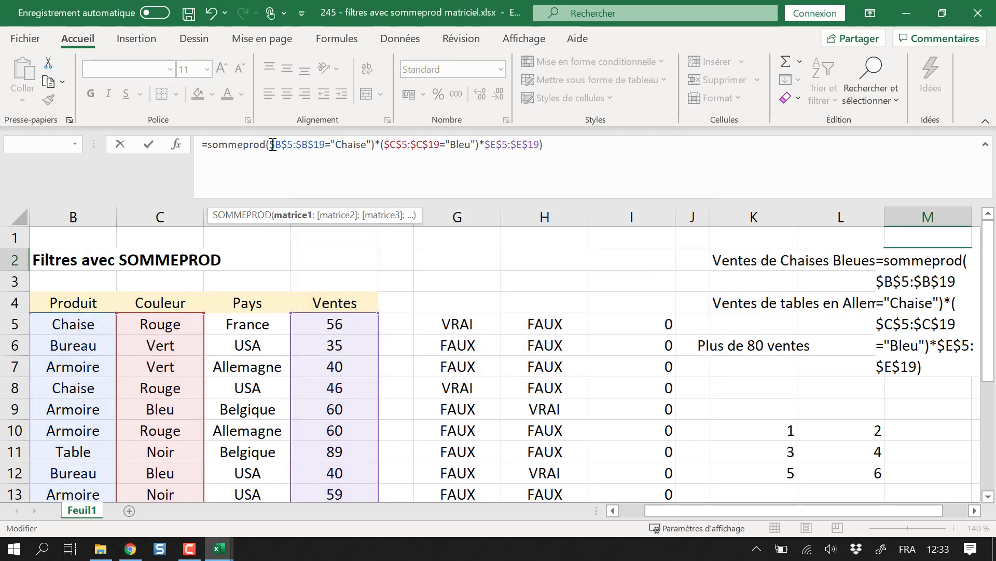
type("(")
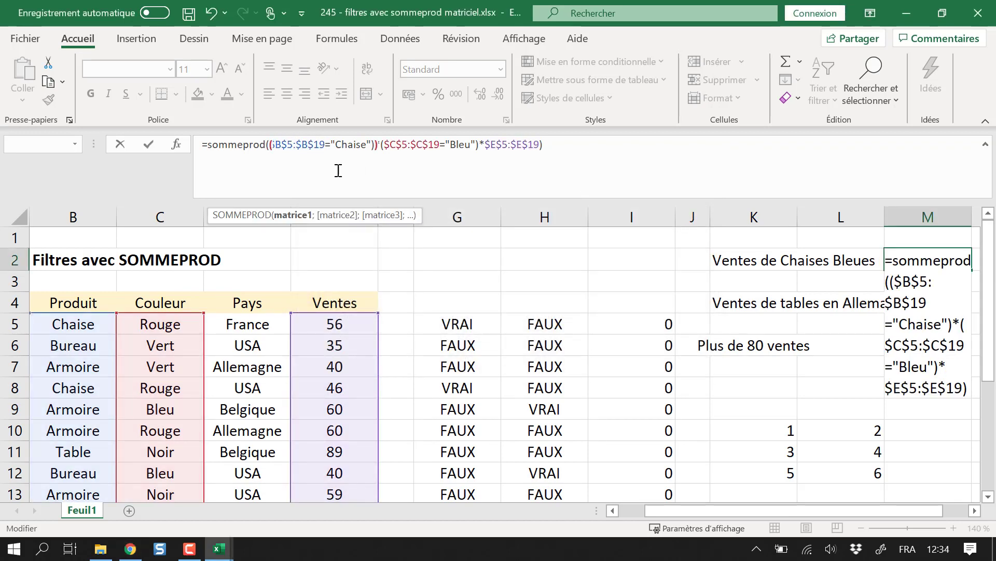
left_click(586, 149)
key("Return")
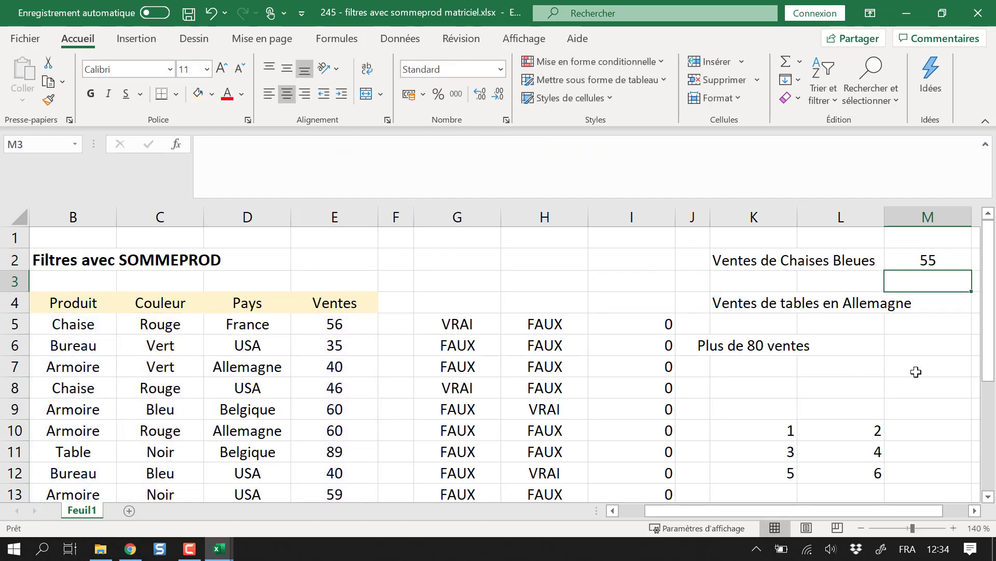
Start a SOMMEPROD formula in M4 whose first test compares the absolute Produit range $B$5:$B$19 with "Table".
scroll(917, 508, "right", 1)
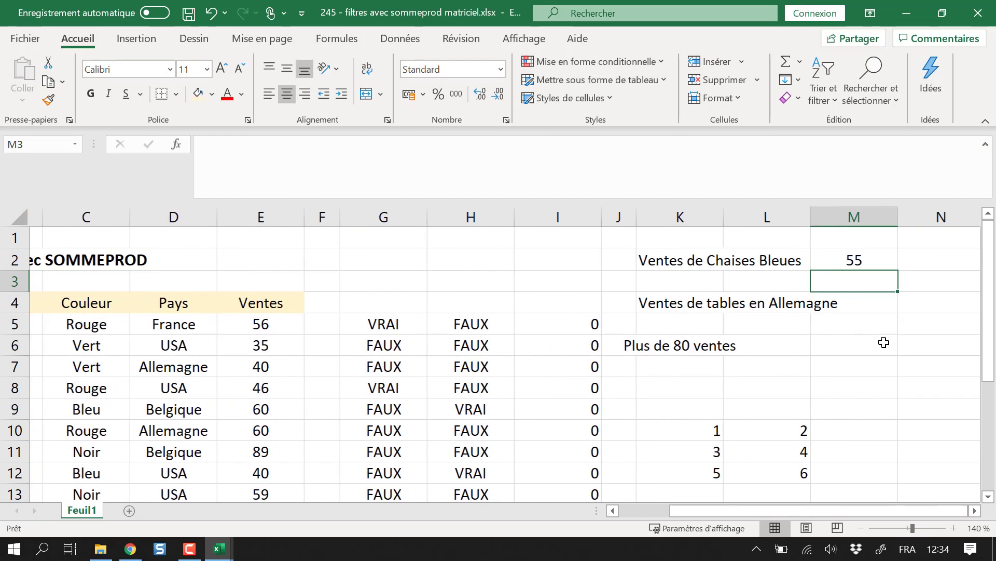
left_click(865, 295)
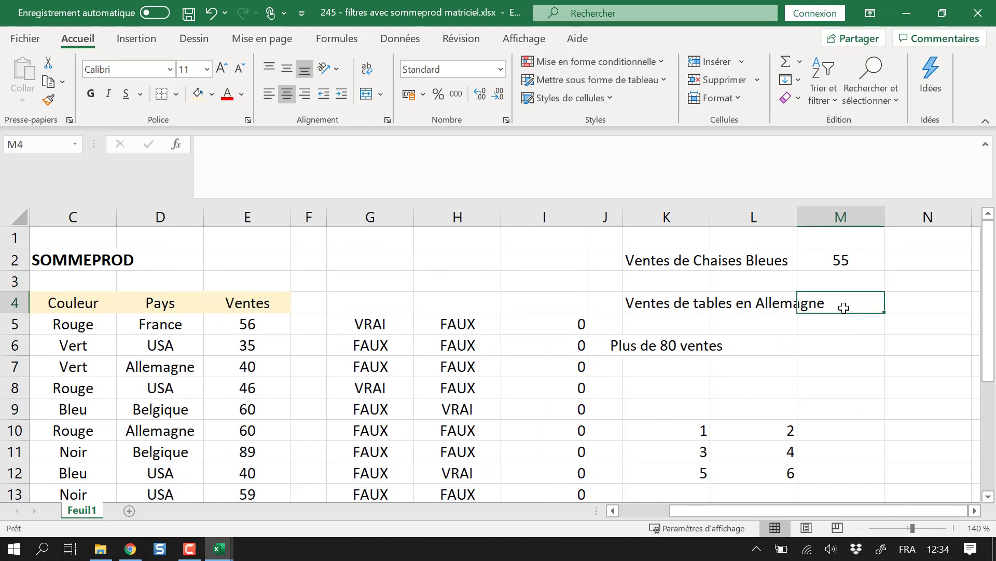
type("=sommeprod((")
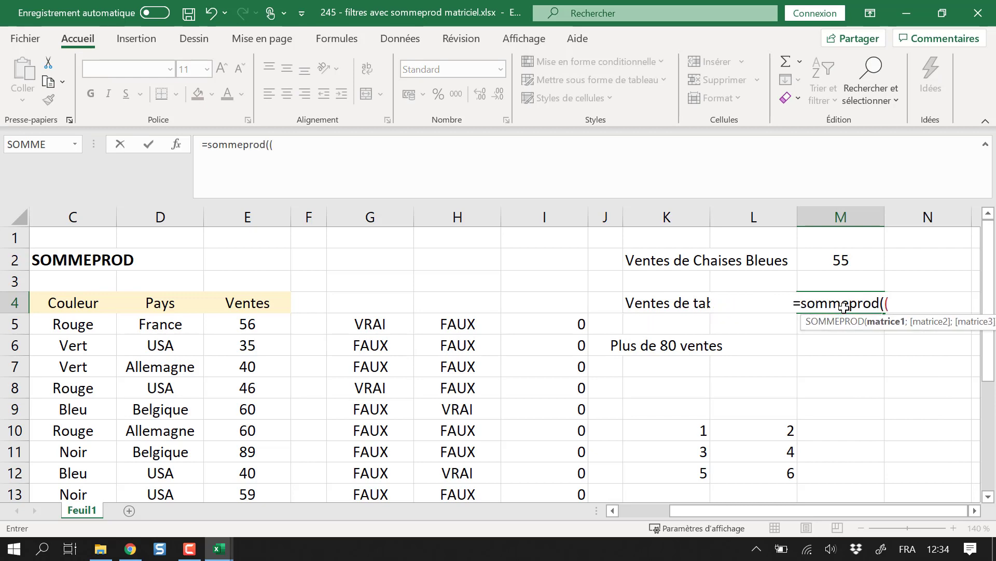
left_click_drag(707, 509, 621, 515)
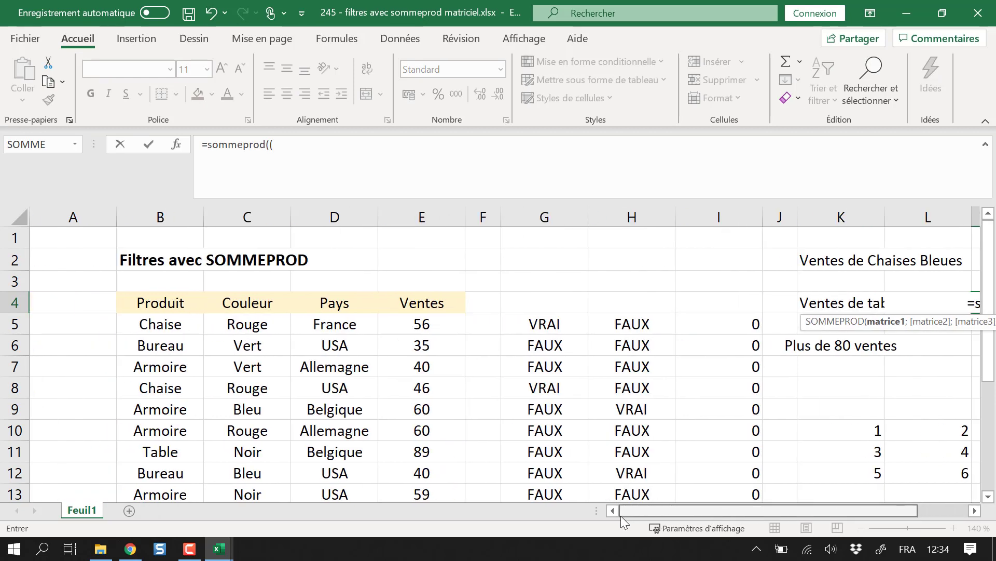
left_click_drag(167, 318, 170, 443)
left_click(304, 144)
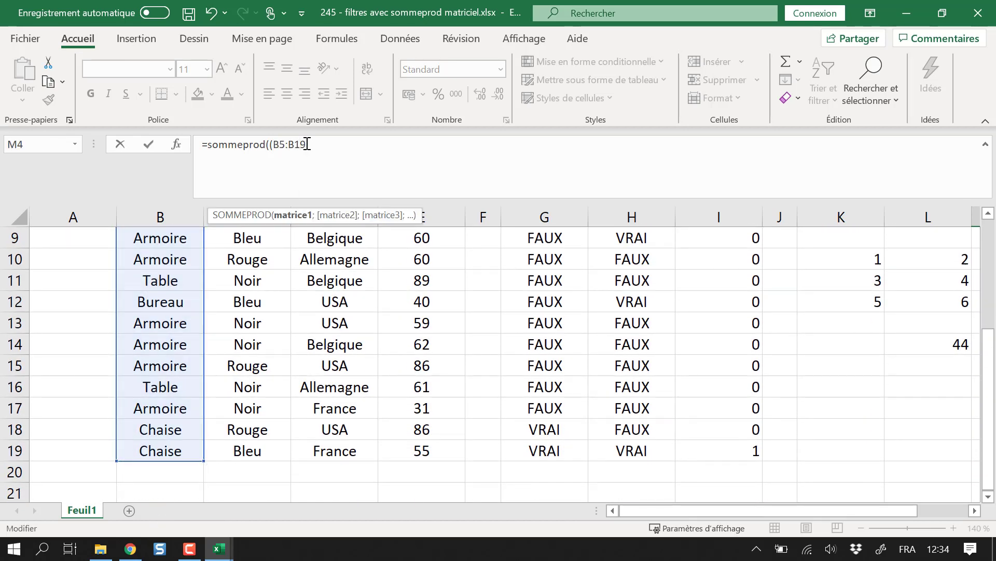
key("F4")
left_click(281, 146)
key("F4")
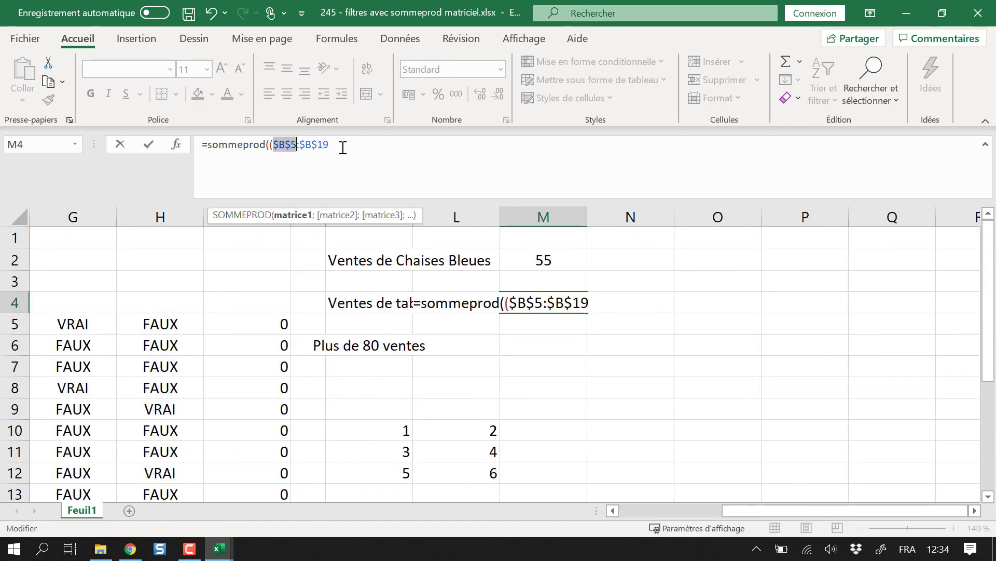
left_click(349, 147)
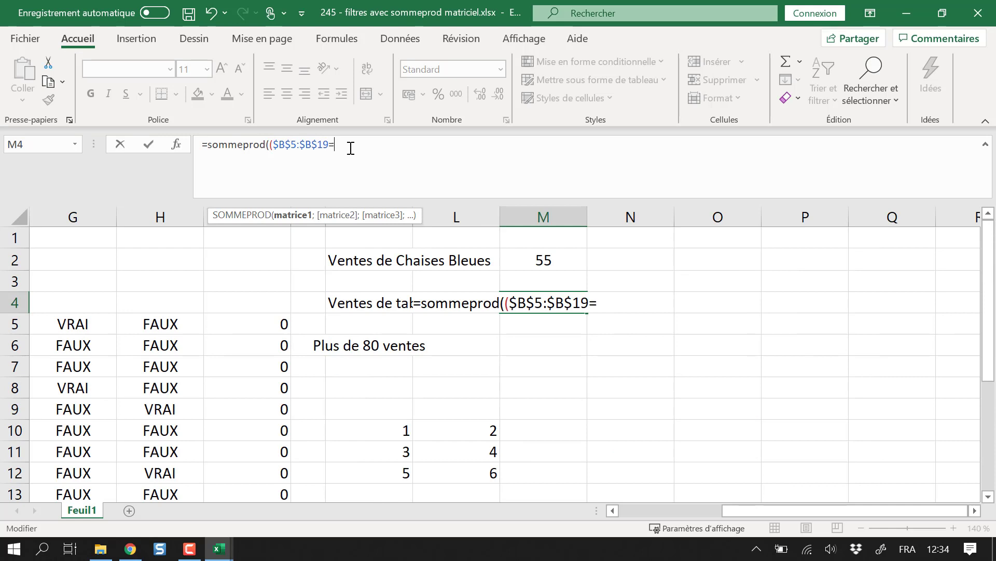
type("=\"Table\"")
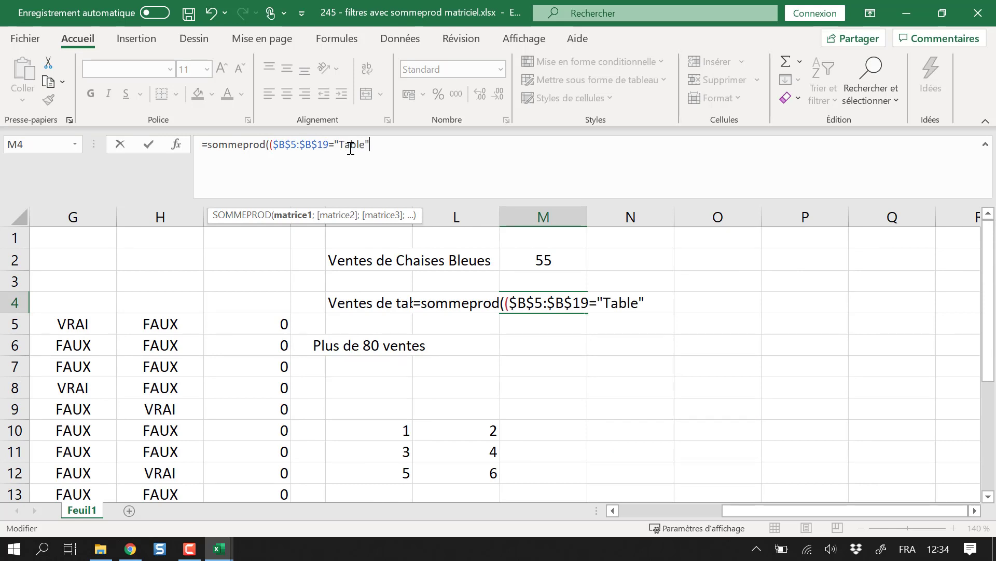
Multiply the M4 formula's first test by a second test comparing the absolute Pays range $D$5:$D$19 with "Allemagne".
type(")*(")
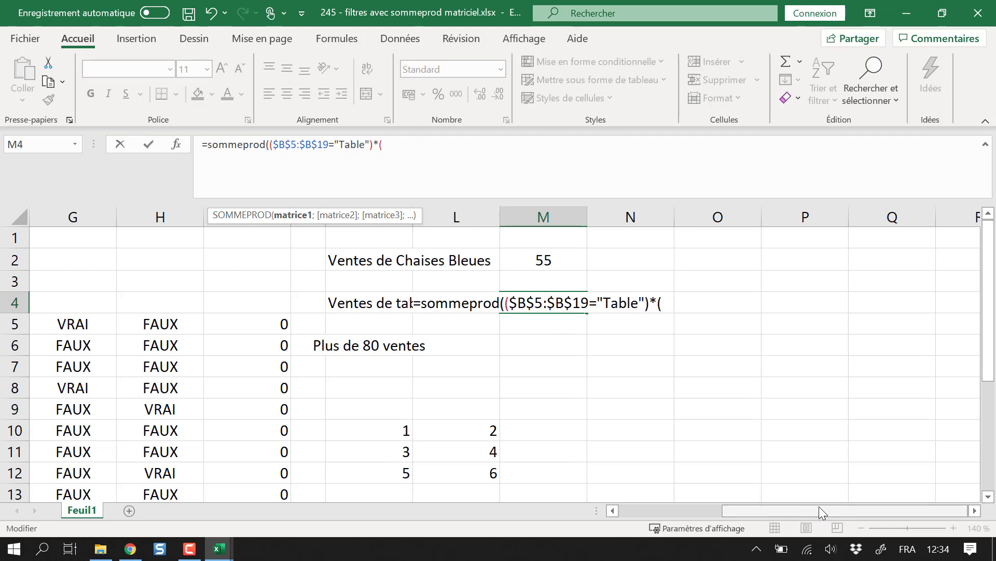
left_click_drag(819, 510, 702, 513)
left_click_drag(332, 324, 335, 403)
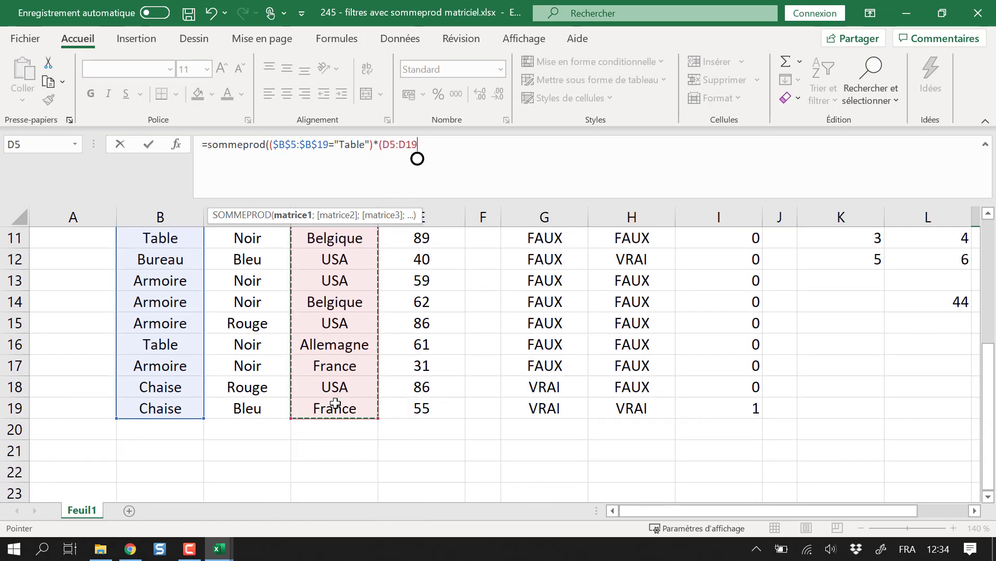
key("F4")
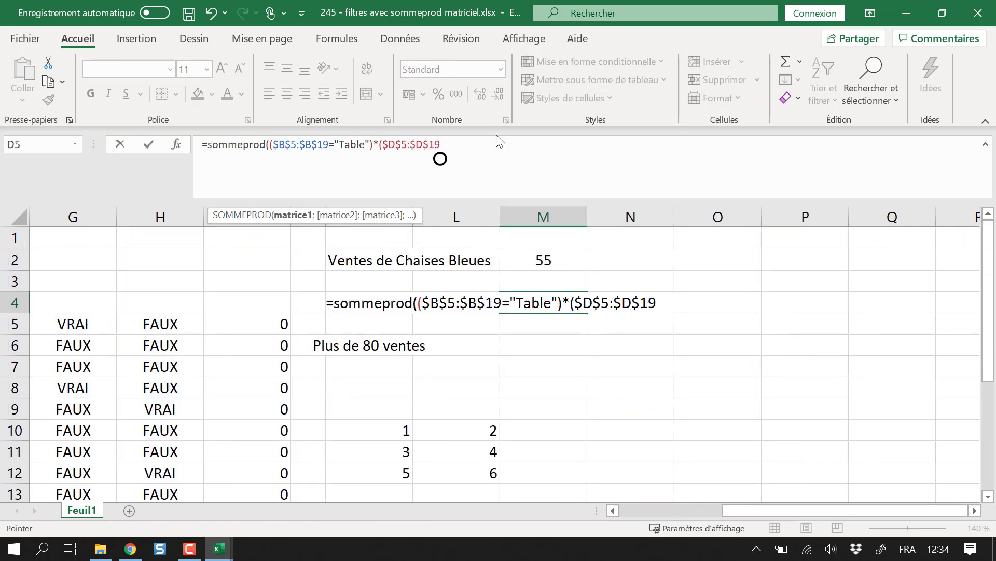
type("=\"")
type("Allemange")
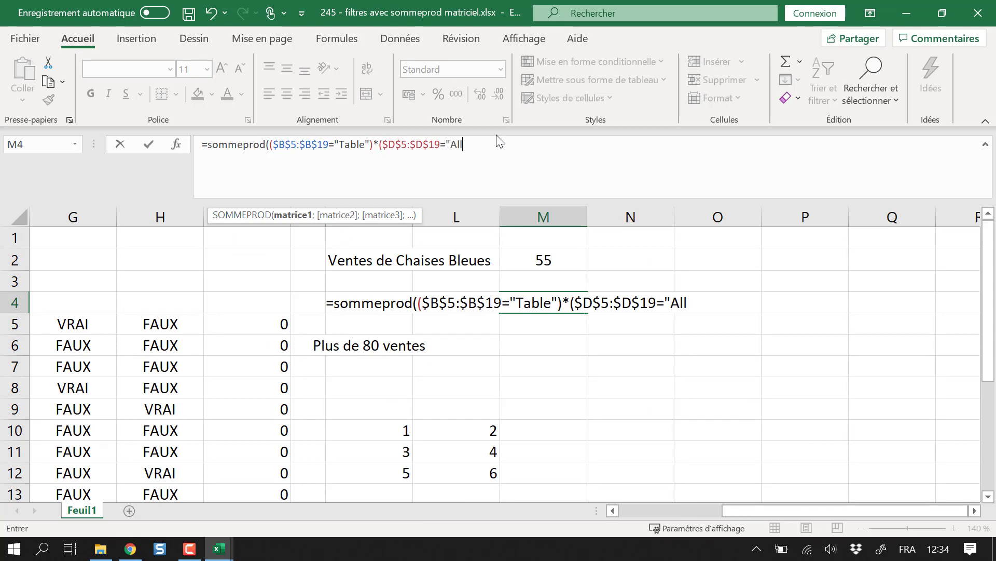
key("BackSpace")
key("BackSpace")
key("BackSpace")
type("gne\")")
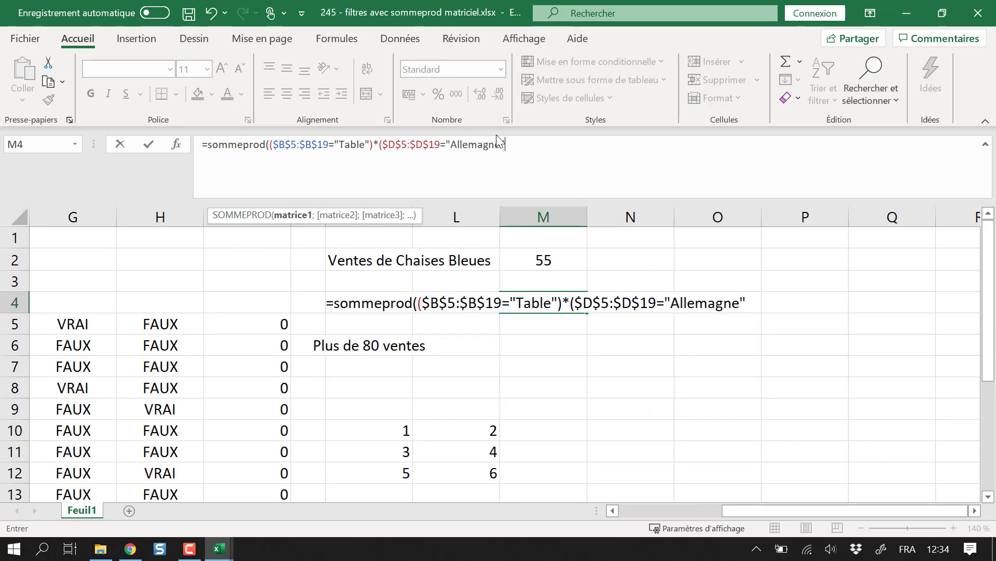
Multiply the two M4 tests by the Ventes range E5:E19, close the SOMMEPROD formula and validate it.
type("*(")
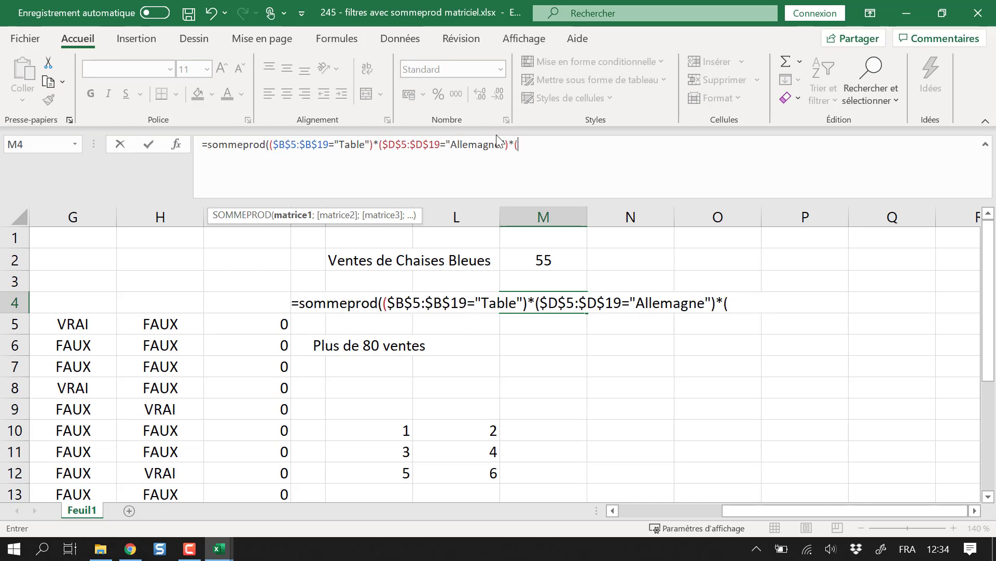
left_click_drag(747, 506, 646, 512)
left_click_drag(435, 330, 433, 466)
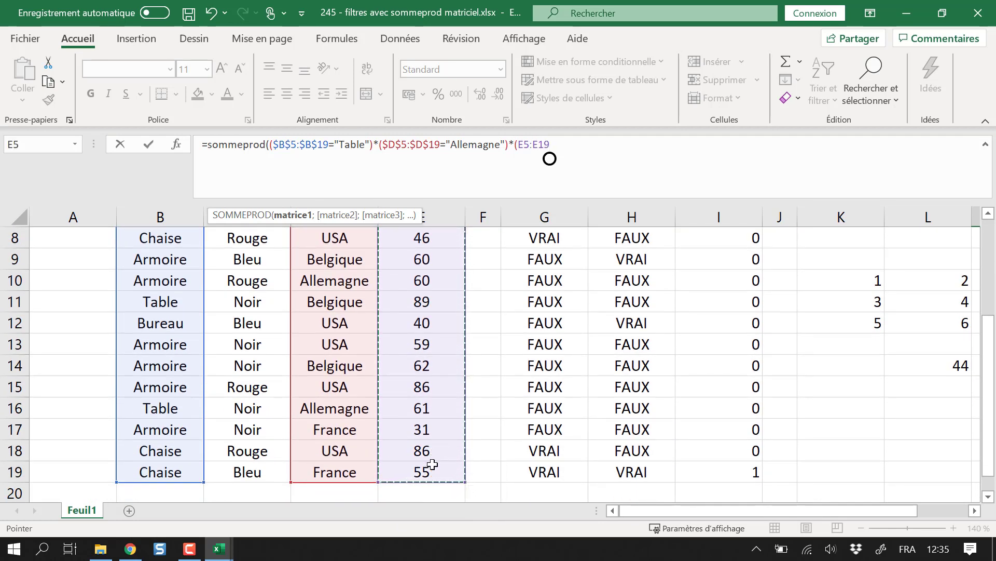
type(")")
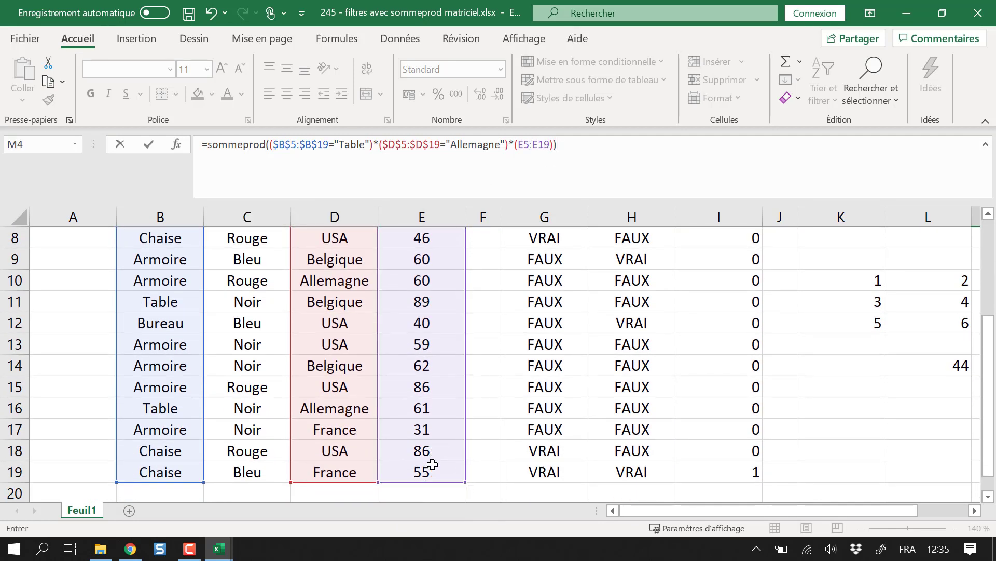
key("Return")
Compare the M4 result with the source rows for Table sales in Allemagne.
scroll(836, 325, "up", 2)
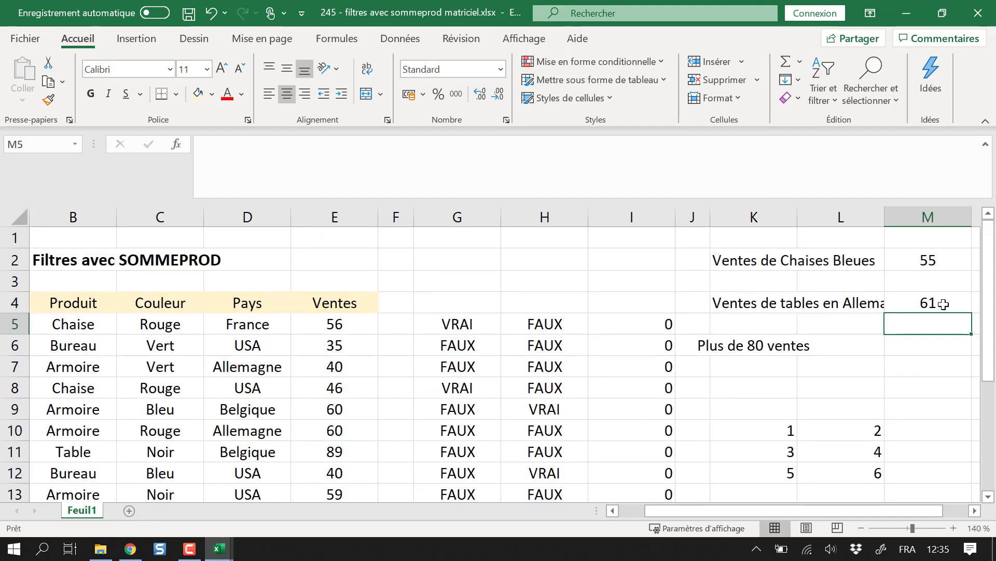
scroll(393, 389, "down", 1)
scroll(393, 389, "down", 3)
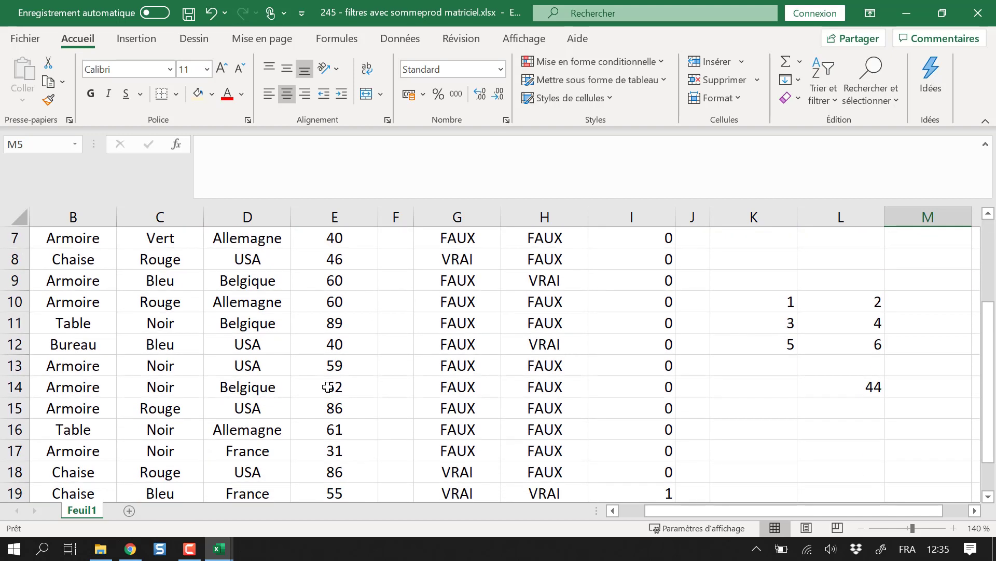
left_click_drag(332, 305, 98, 309)
scroll(185, 326, "up", 2)
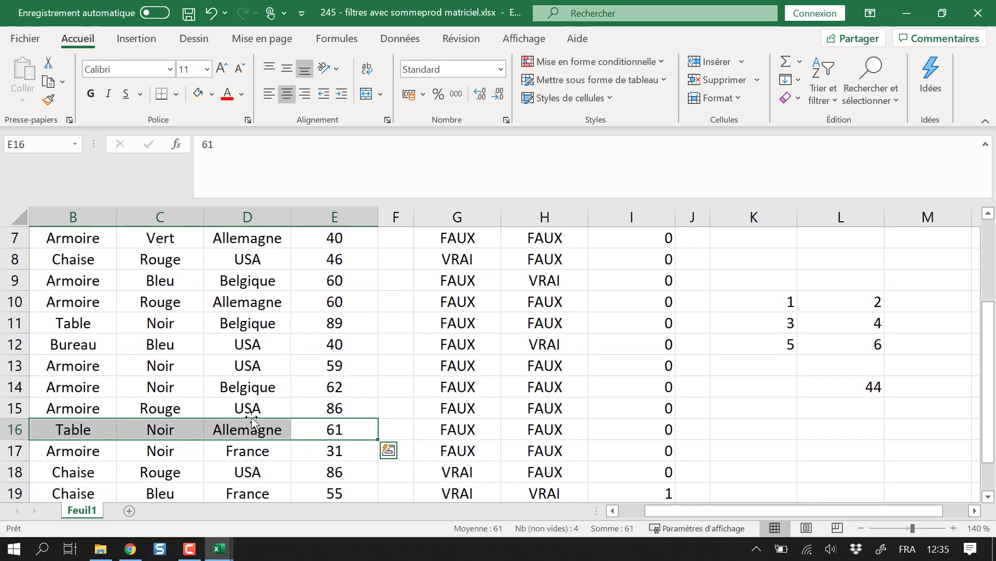
scroll(250, 312, "up", 2)
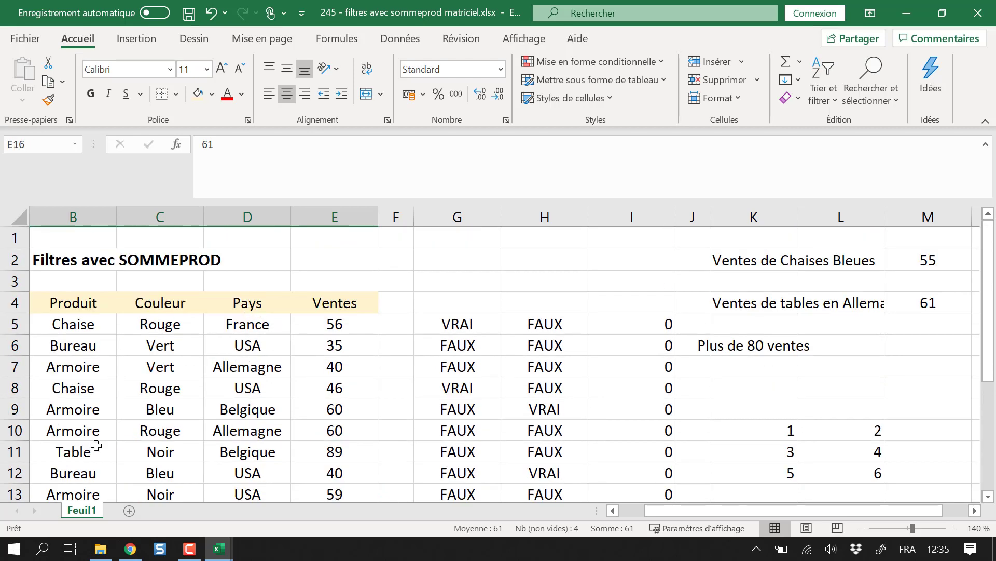
scroll(232, 436, "down", 2)
scroll(431, 422, "up", 2)
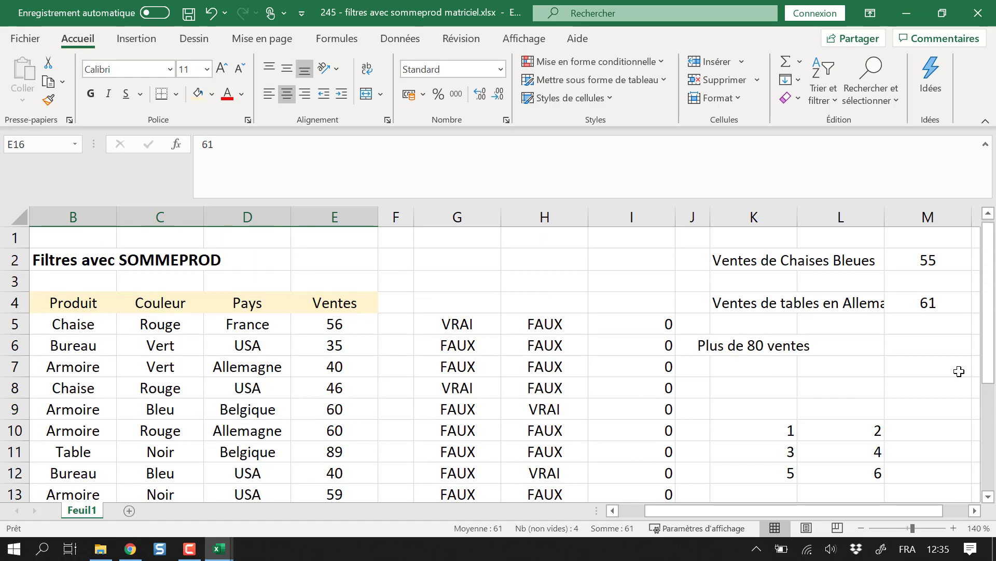
Review the M4 formula, examining the Allemagne test and the multiplied sales range.
left_click(927, 345)
left_click(735, 221)
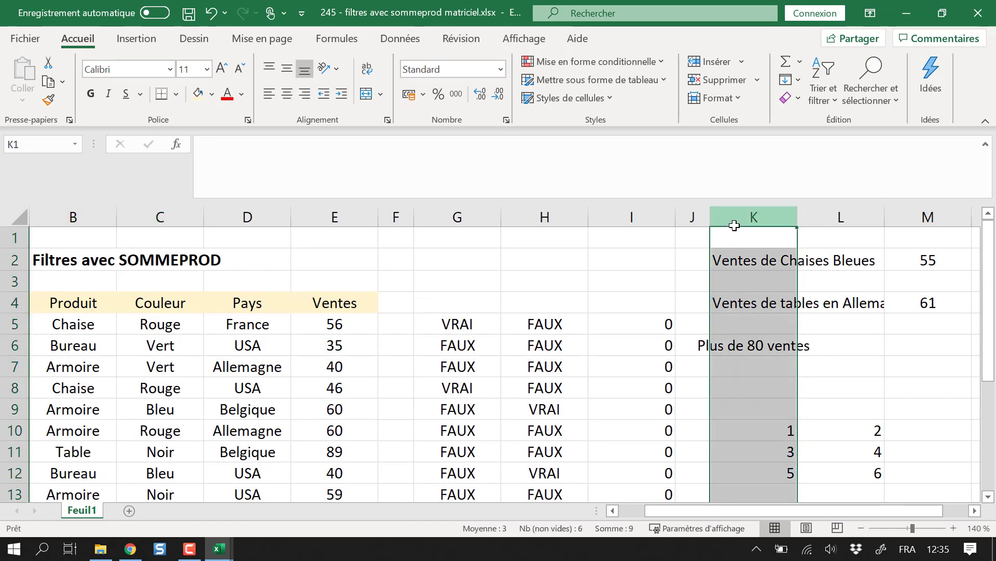
left_click(928, 303)
left_click(328, 146)
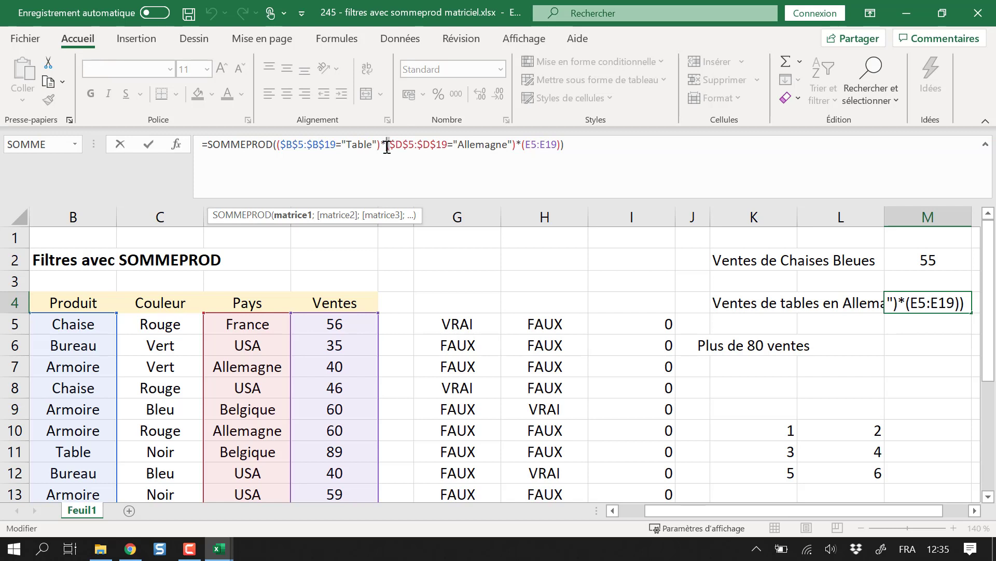
left_click_drag(386, 145, 565, 149)
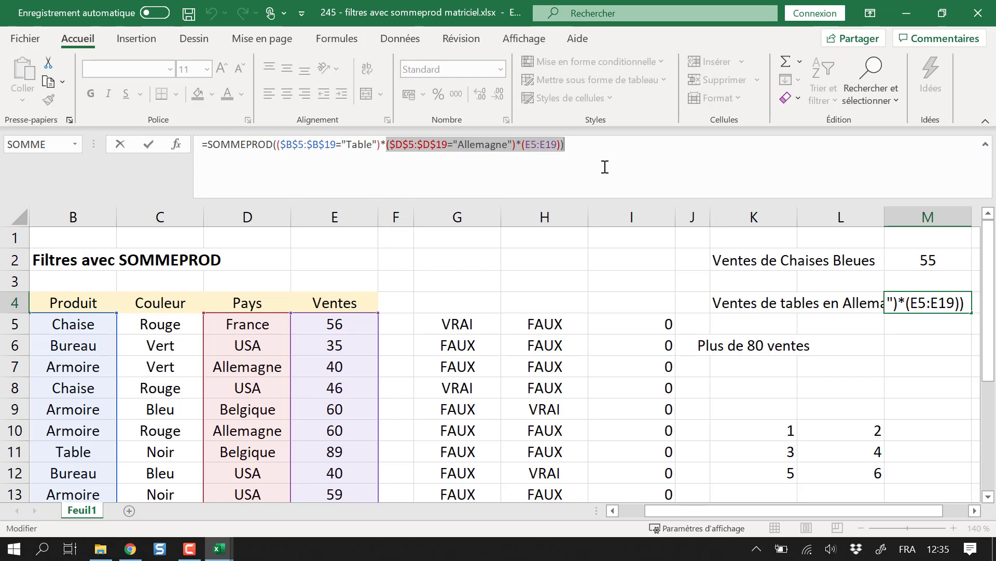
key("Escape")
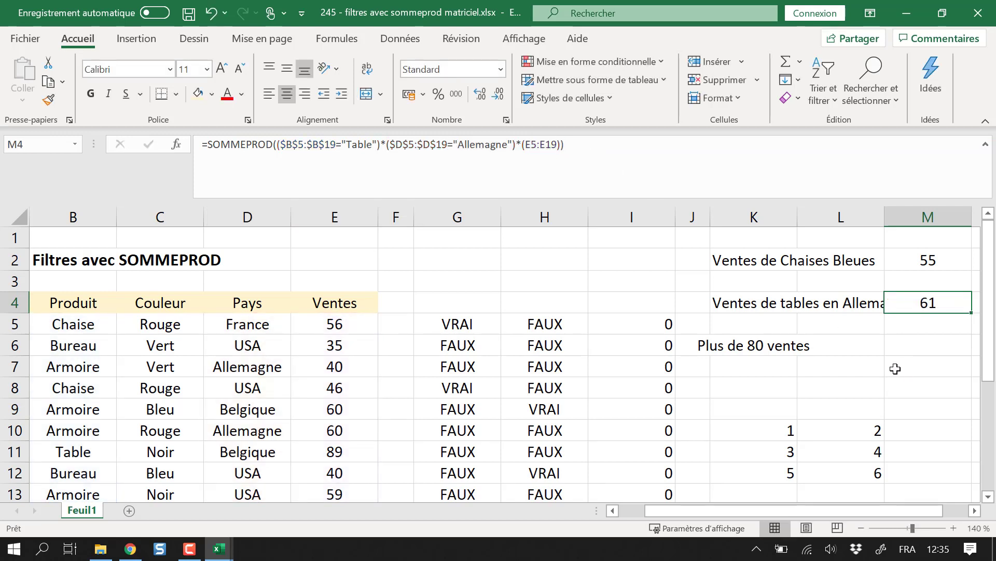
Left-align the "Plus de 80 ventes" label in K6.
left_click(763, 349)
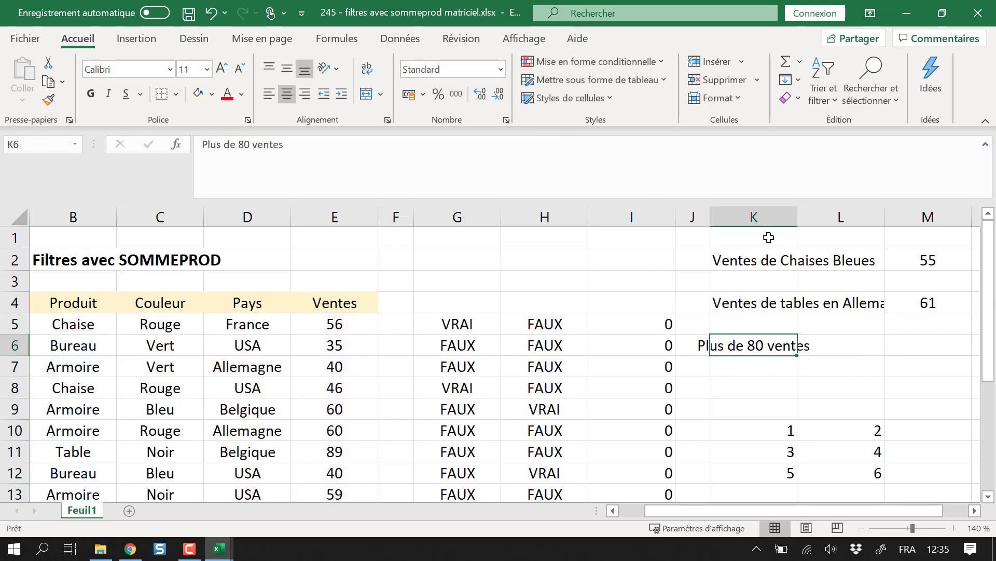
left_click(269, 93)
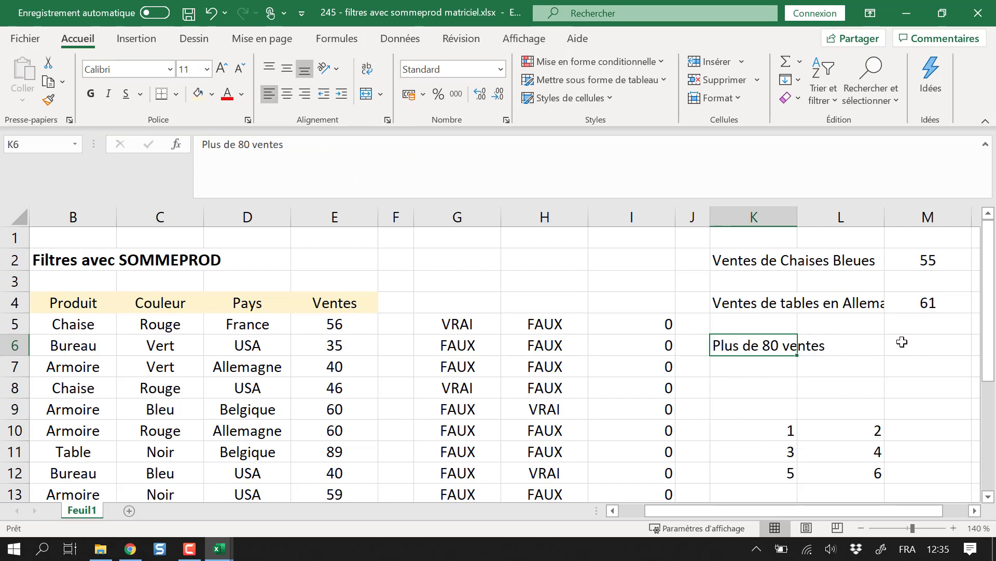
left_click(926, 344)
type("=")
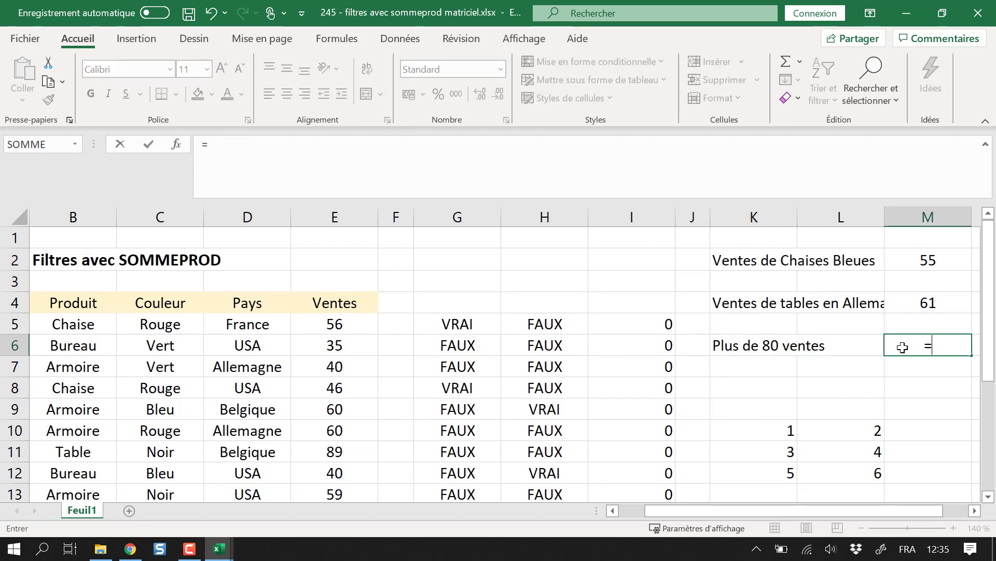
key("Escape")
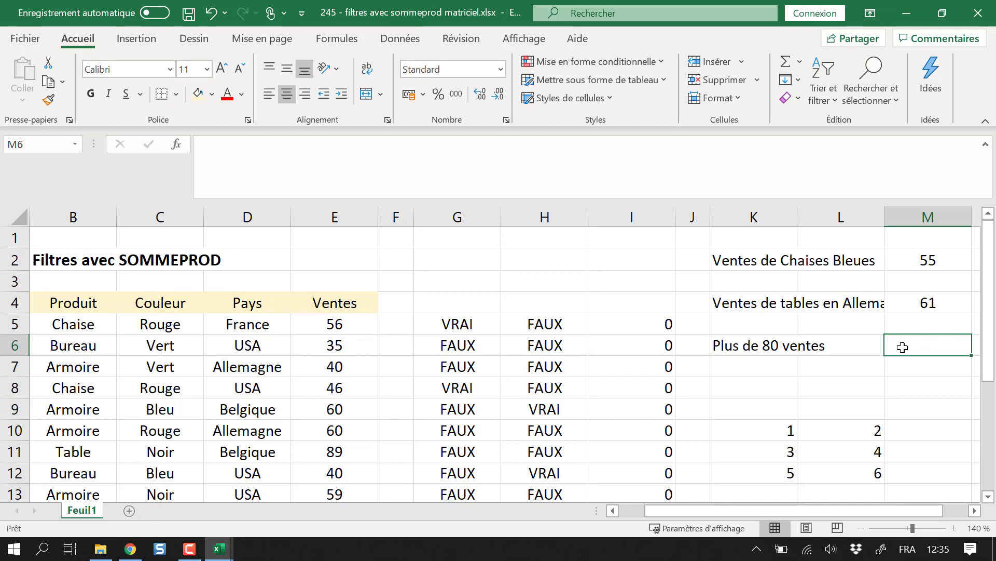
Start a SOMMEPROD formula in M6, beside the "Plus de 80 ventes" label.
type("=sommperod")
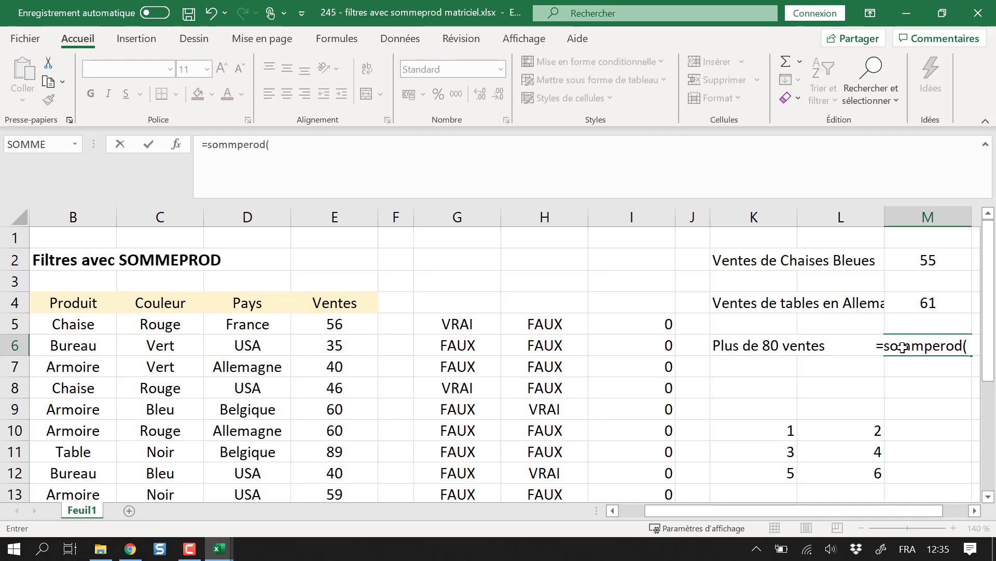
type("(")
key("BackSpace")
key("BackSpace")
key("BackSpace")
key("BackSpace")
key("BackSpace")
key("BackSpace")
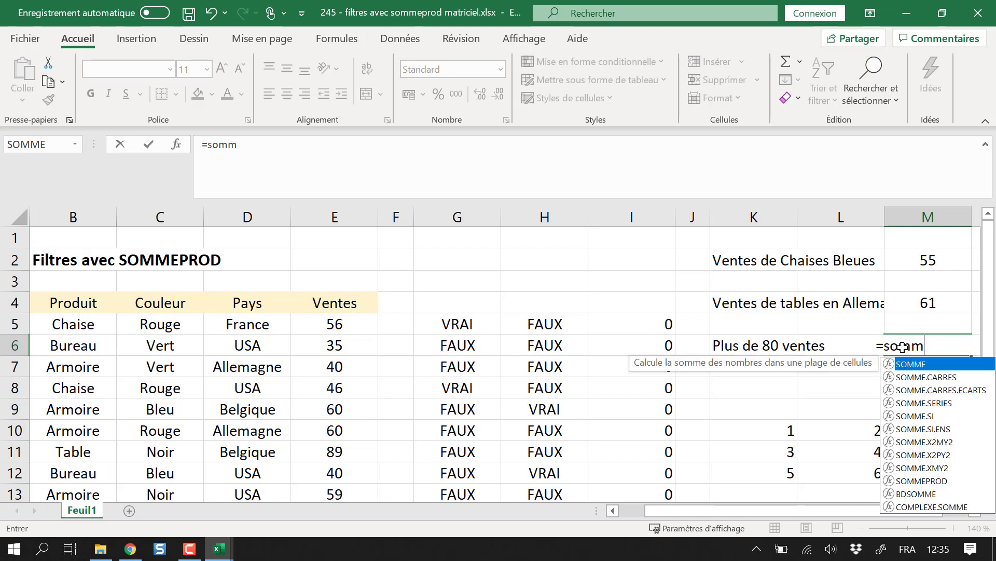
type("epr")
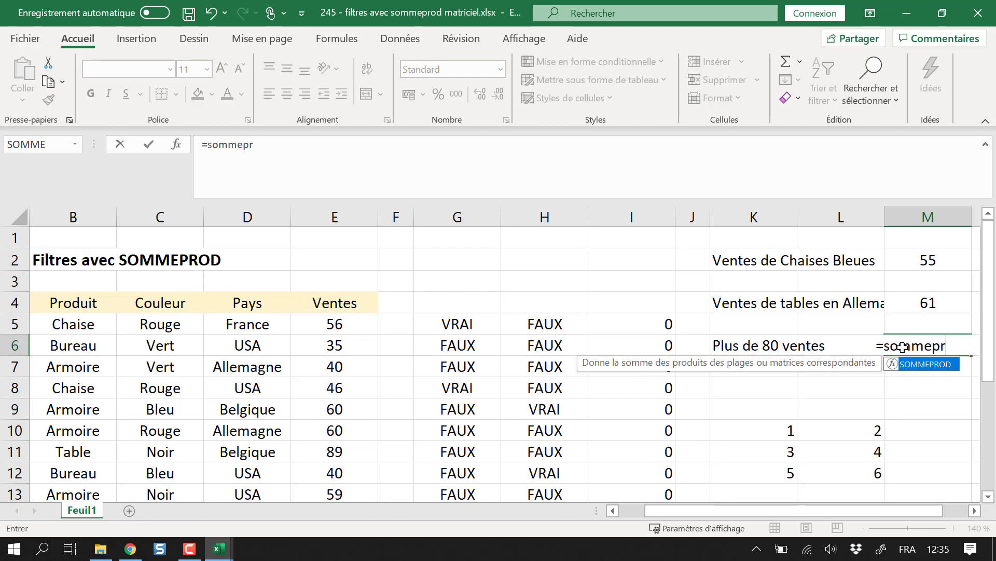
key("Tab")
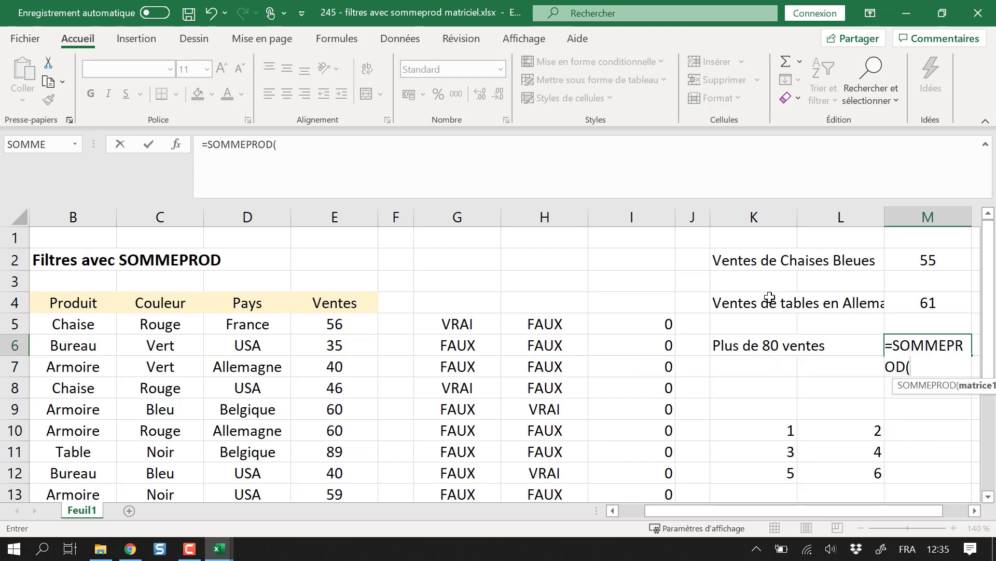
Add the parenthesised test $E$5:$E$19>80 with absolute references as the M6 formula's first array, followed by a multiplication sign.
scroll(503, 403, "left", 1)
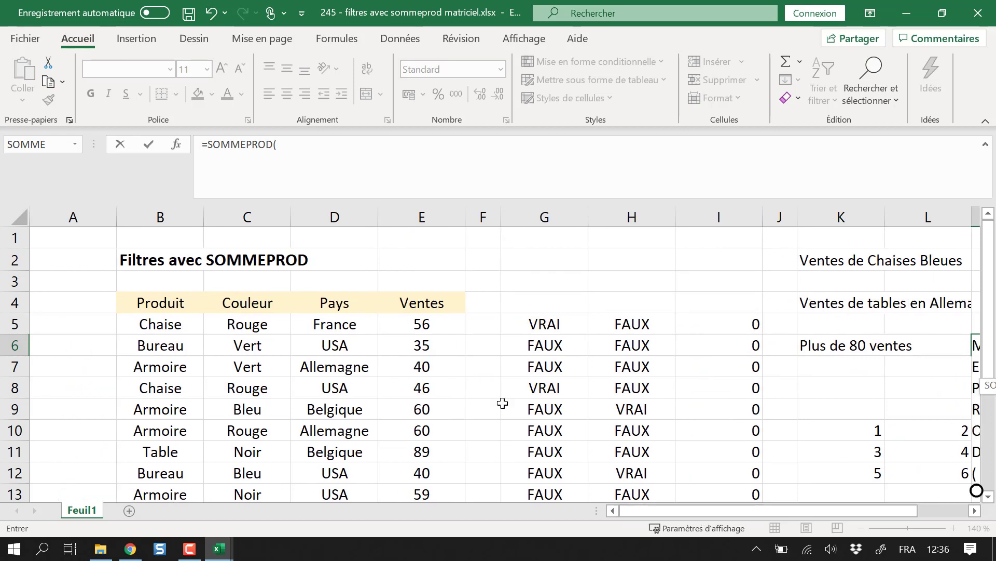
left_click_drag(417, 328, 442, 409)
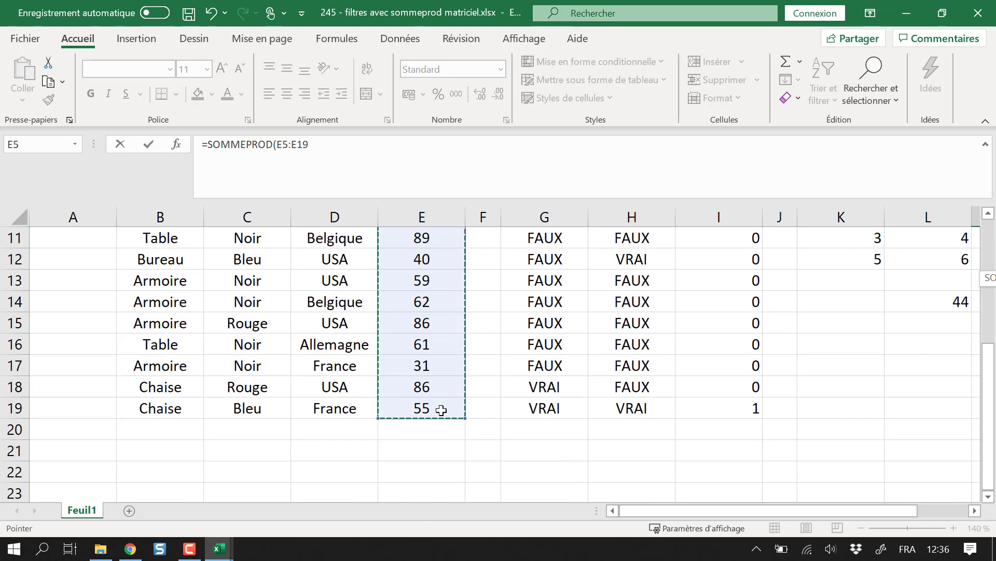
left_click(280, 144)
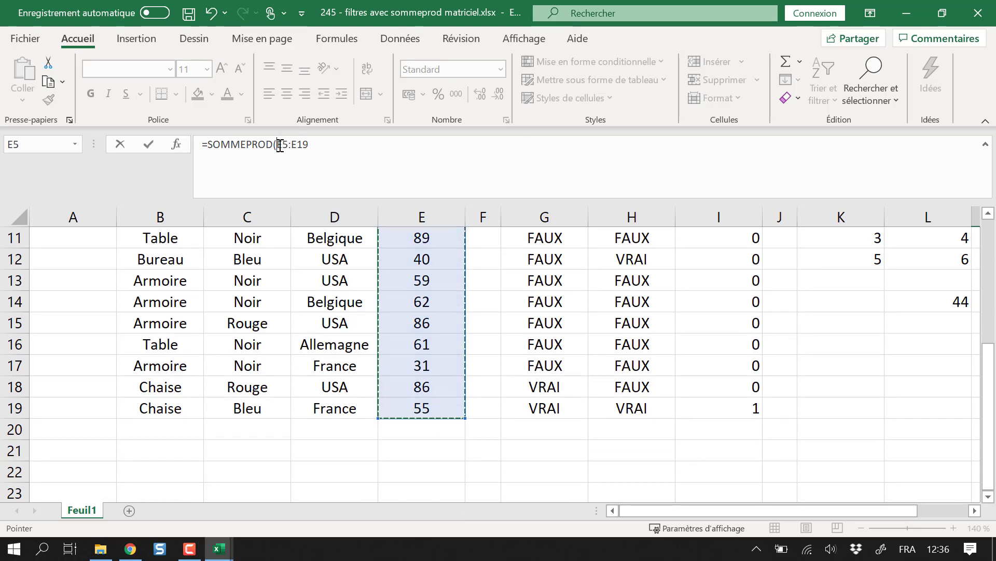
type("(")
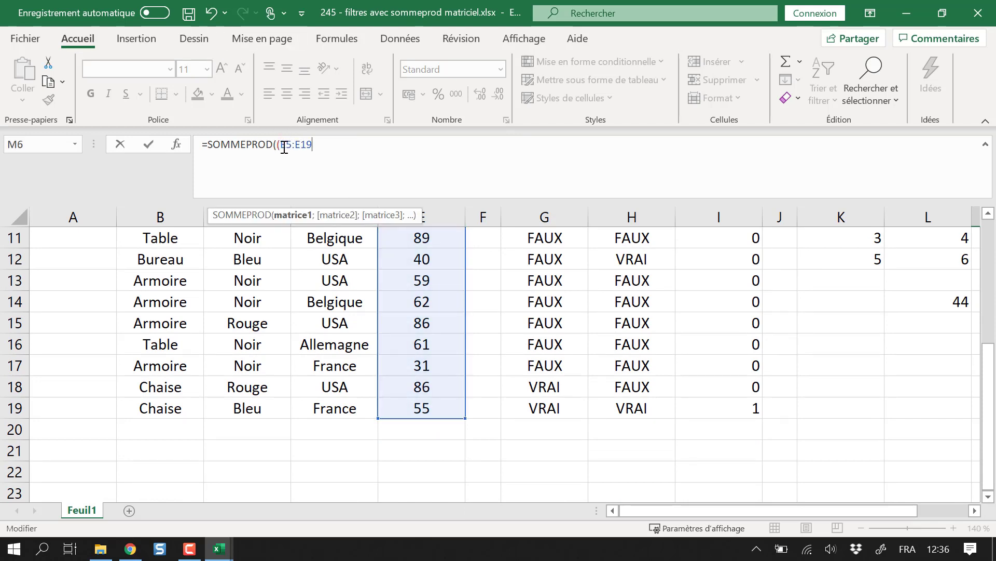
left_click(324, 157)
key("F4")
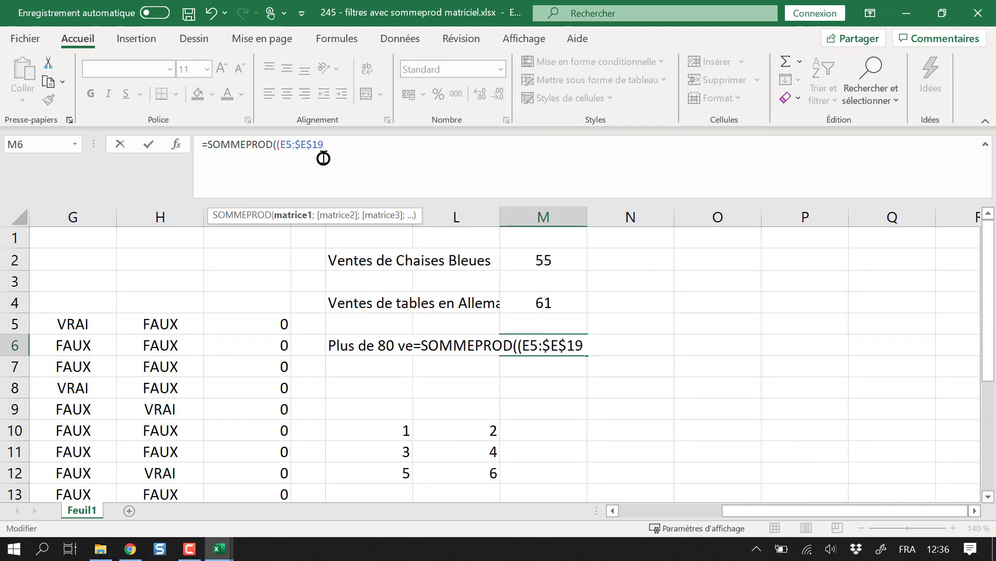
left_click(288, 143)
key("F4")
left_click(372, 148)
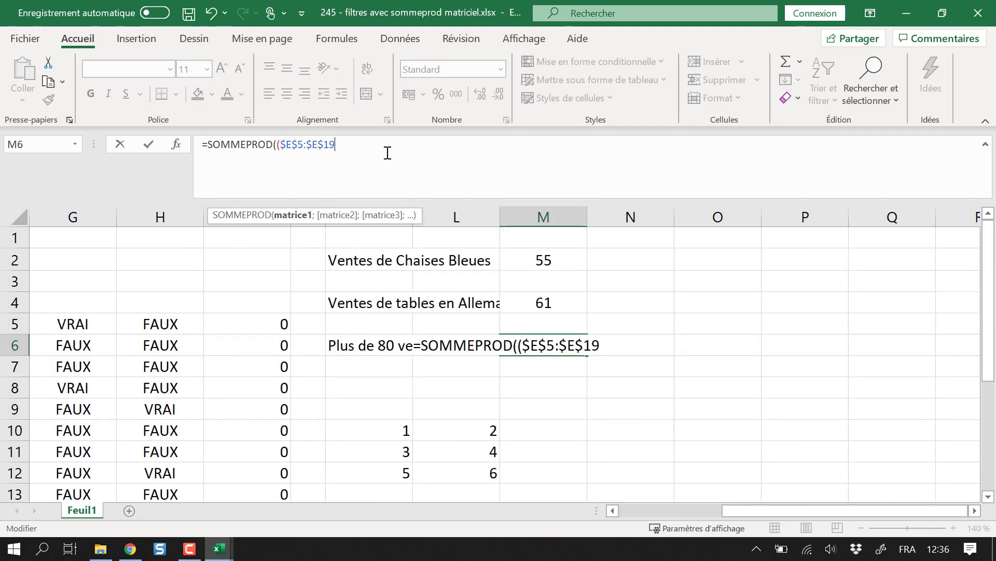
type(">9")
key("Delete")
type("80)*(")
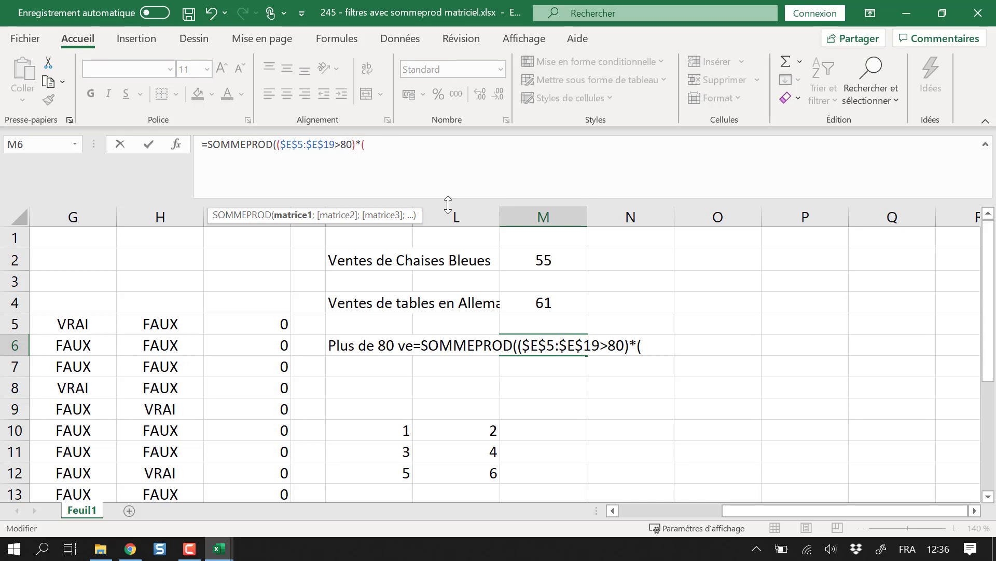
Multiply the M6 test by the Ventes range E5:E19, close the SOMMEPROD formula and validate it.
left_click_drag(752, 513, 644, 522)
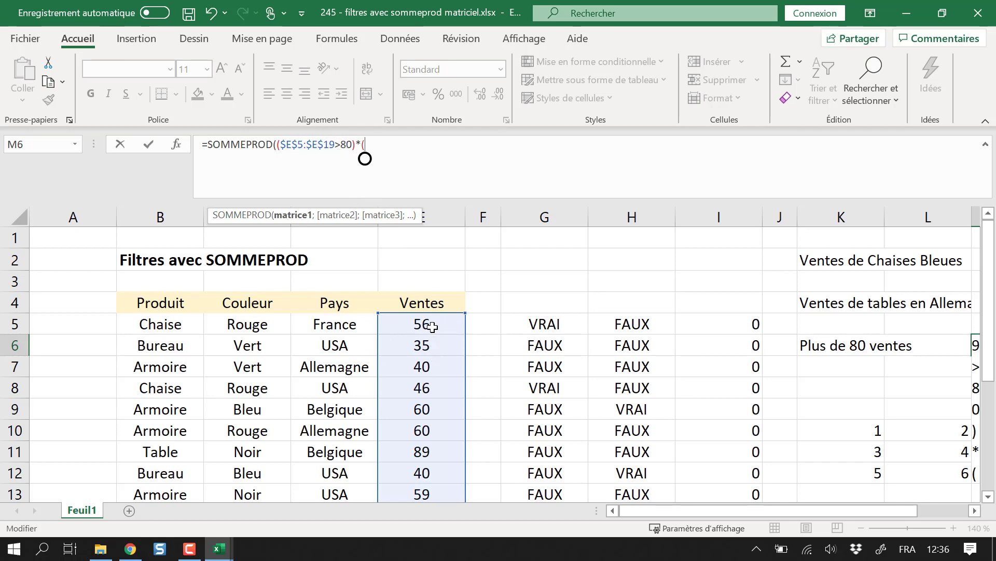
left_click_drag(434, 329, 425, 429)
type("))")
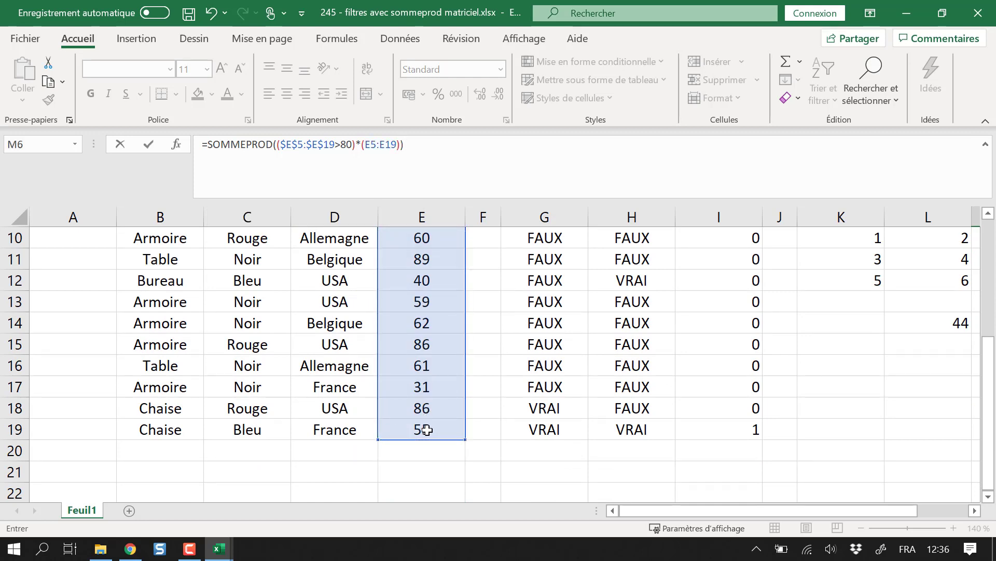
key("Return")
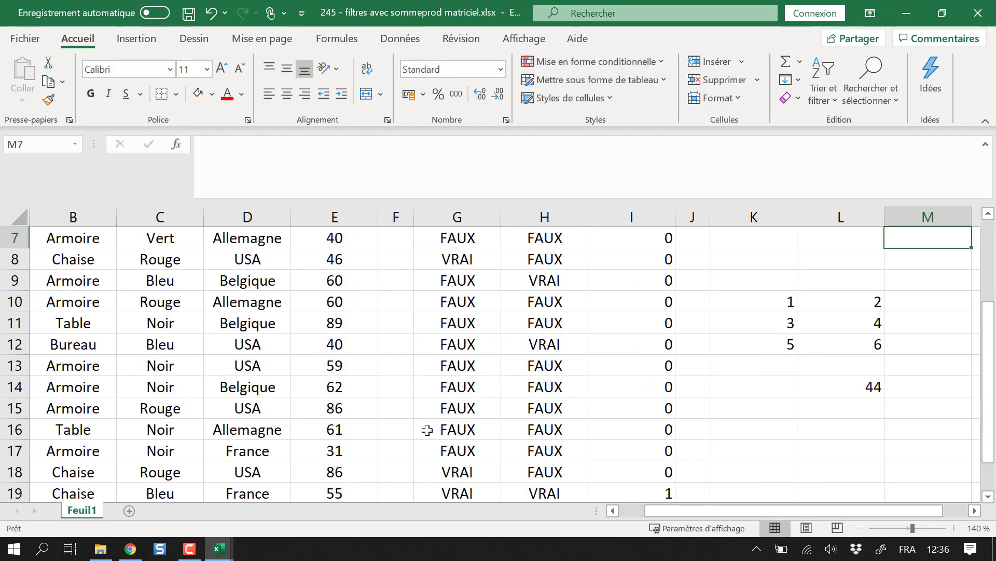
Check the M6 result against the combined sum of the Ventes cells above 80: E11, E15 and E18.
scroll(493, 405, "up", 1)
left_click(922, 285)
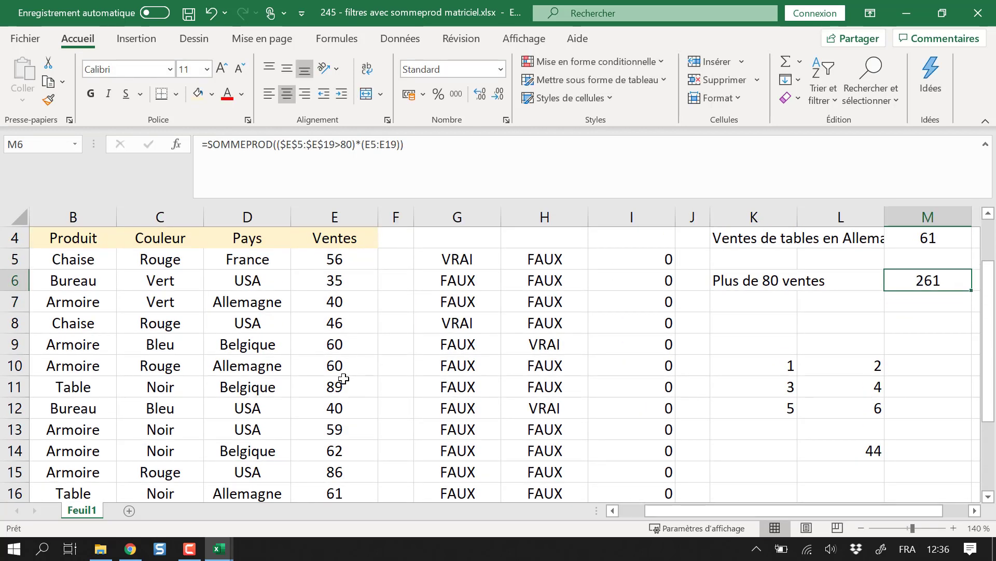
left_click(369, 379)
scroll(369, 379, "down", 2)
left_click(351, 345, "ctrl")
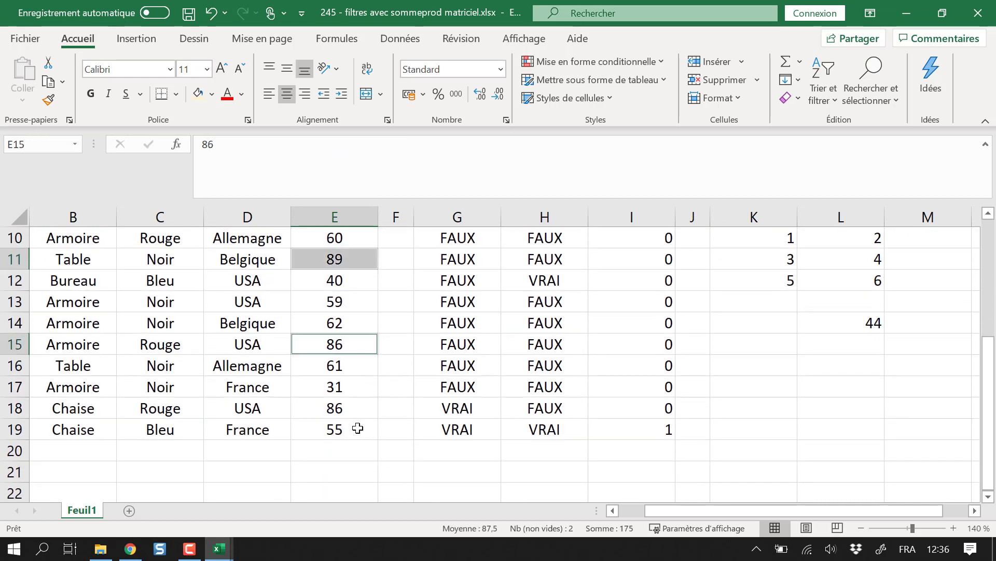
left_click(358, 407, "ctrl")
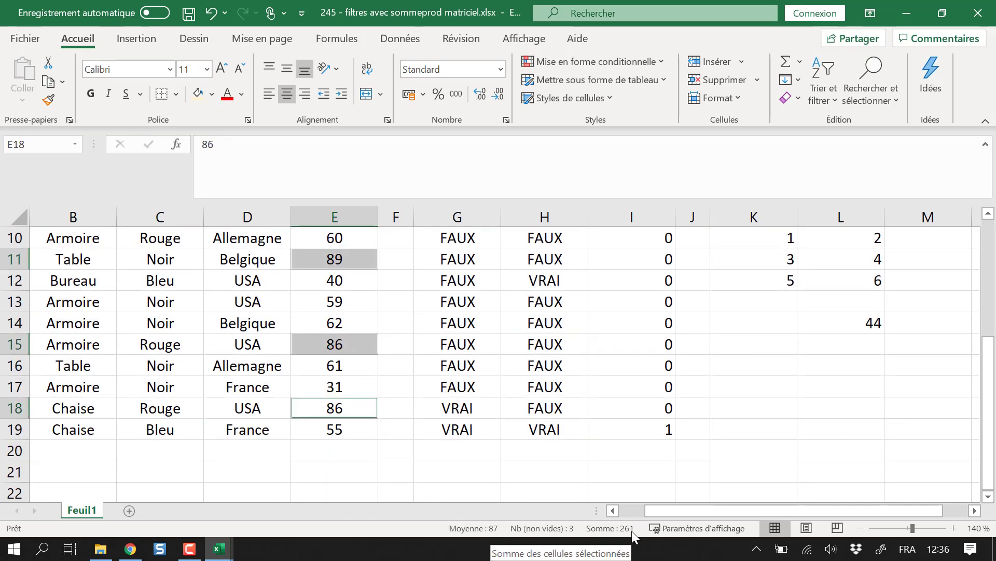
scroll(845, 385, "up", 2)
scroll(845, 384, "up", 1)
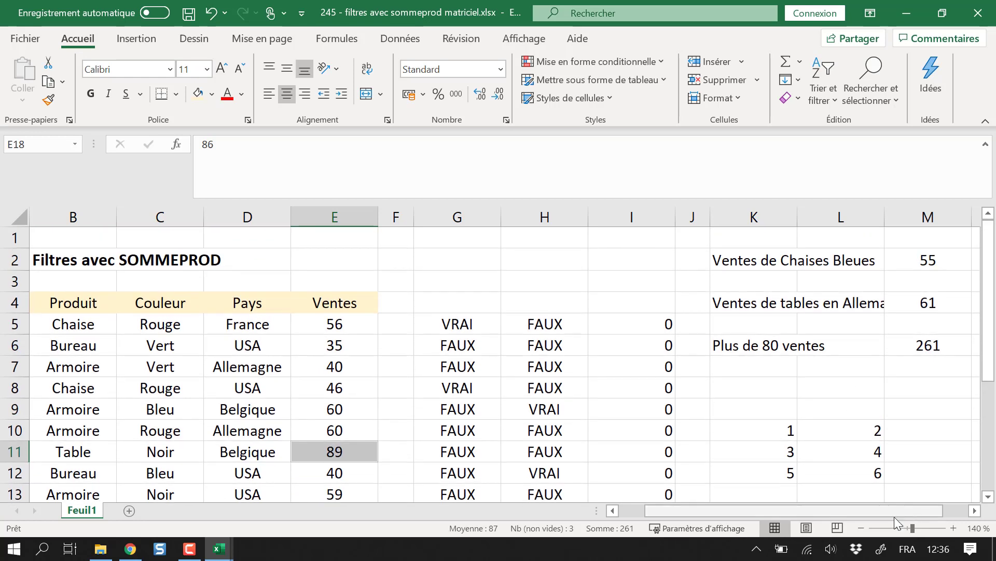
Review the SOMMEPROD formulas in M2 and M4, examining their multiplied criteria and sales ranges.
left_click(924, 260)
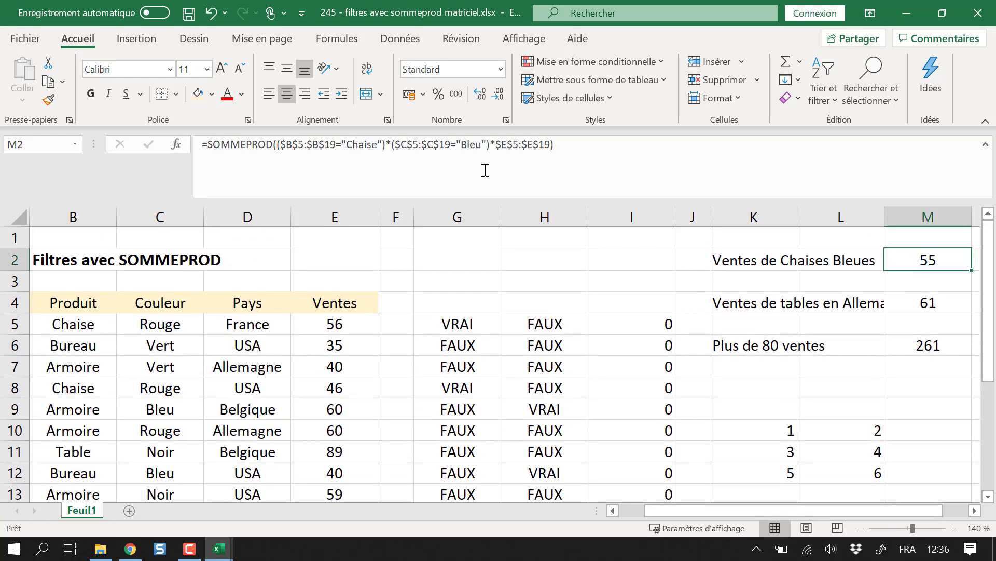
left_click(411, 142)
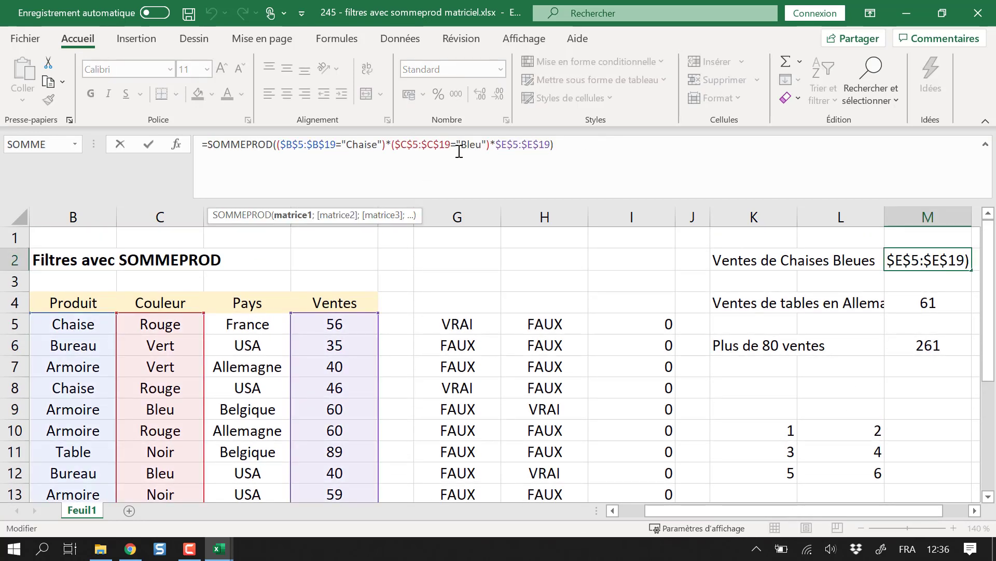
key("Escape")
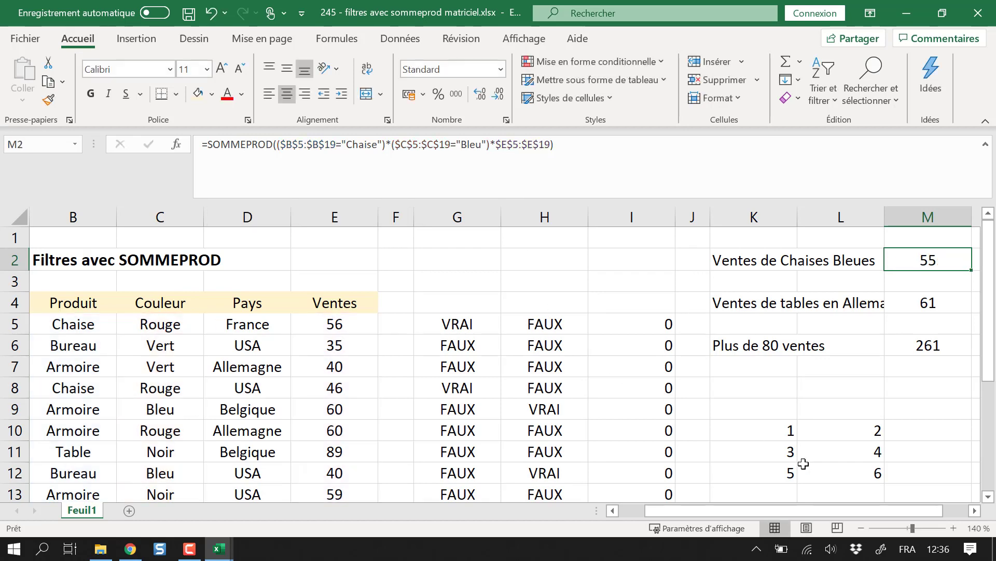
left_click(974, 510)
left_click(975, 510)
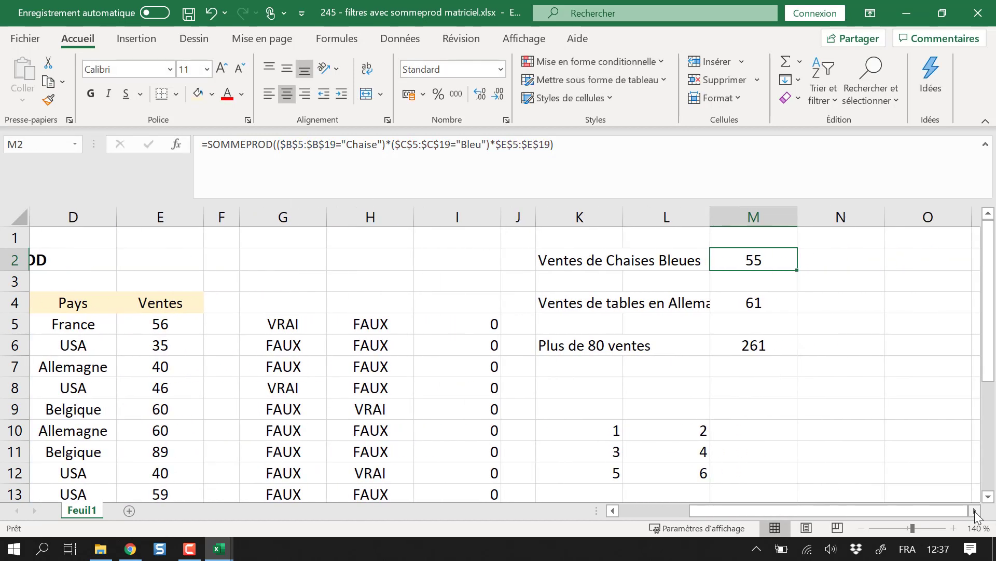
left_click(765, 306)
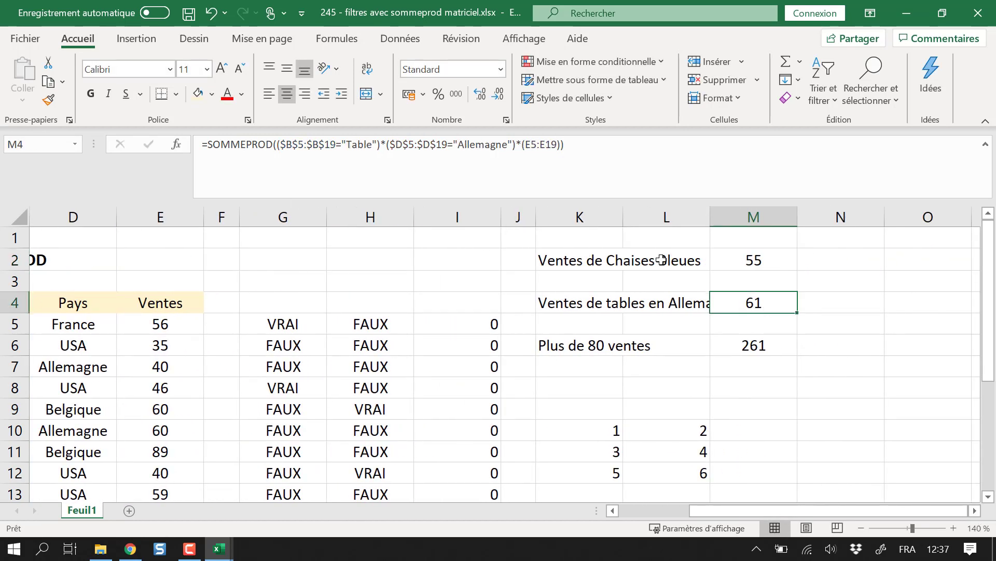
Start a SOMME.SI.ENS formula in N2 with the Ventes range E5:E19 as the sum range.
left_click(826, 259)
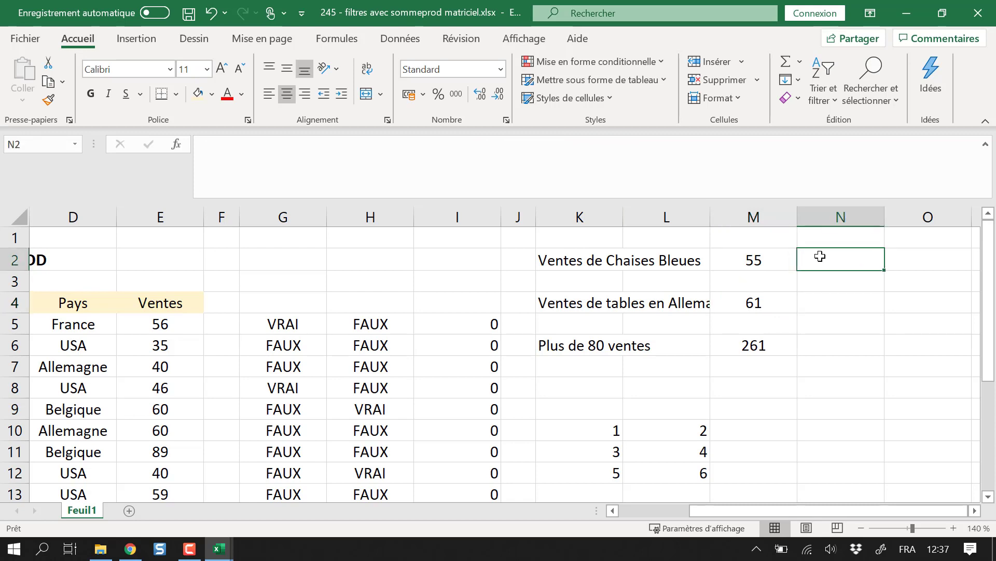
type("=som")
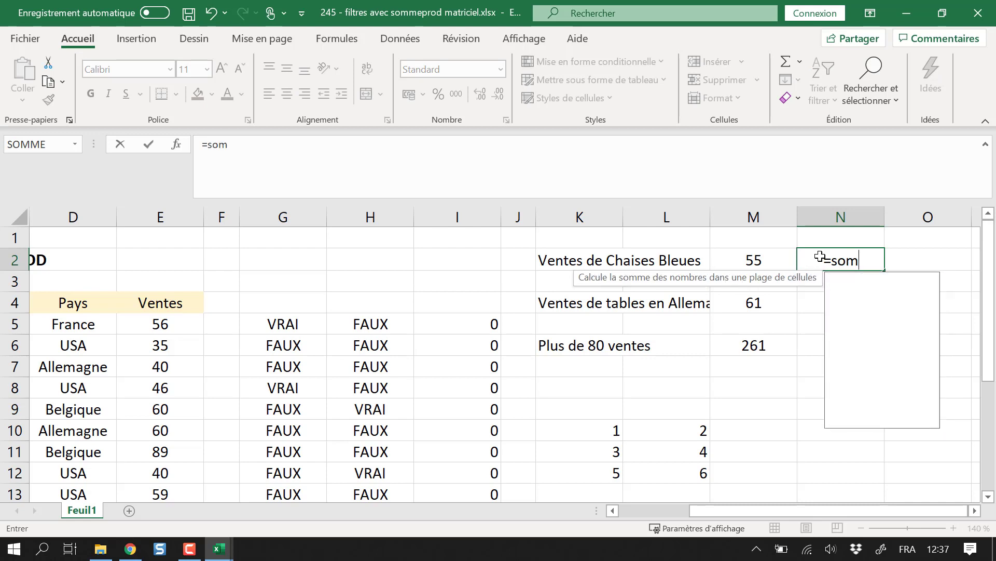
type("me.si")
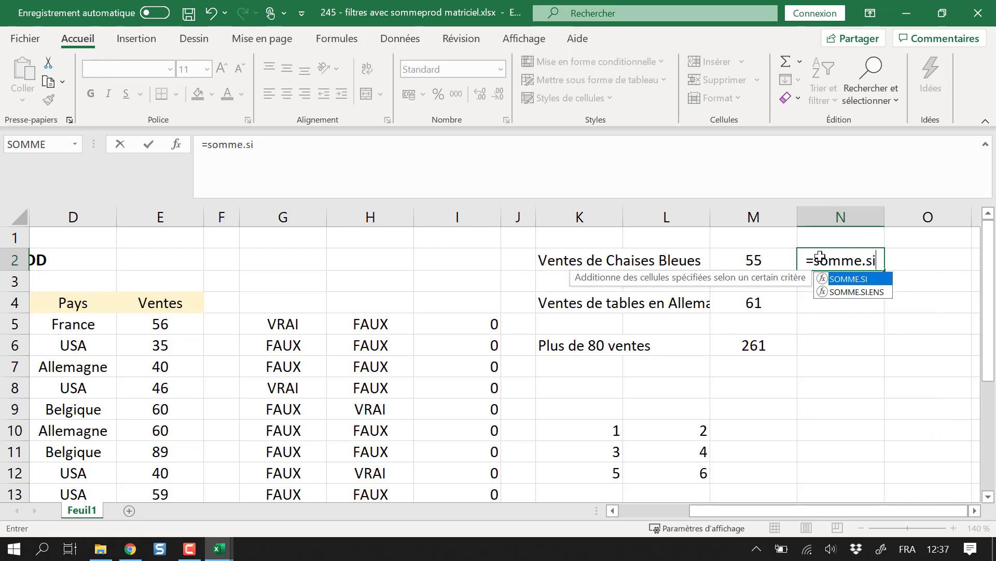
type(".ens(")
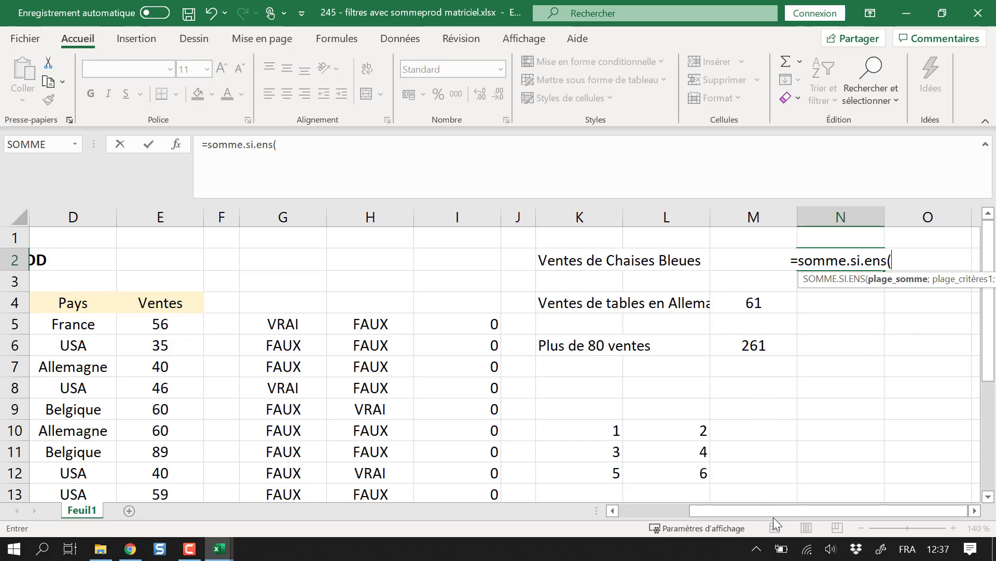
left_click_drag(773, 511, 808, 511)
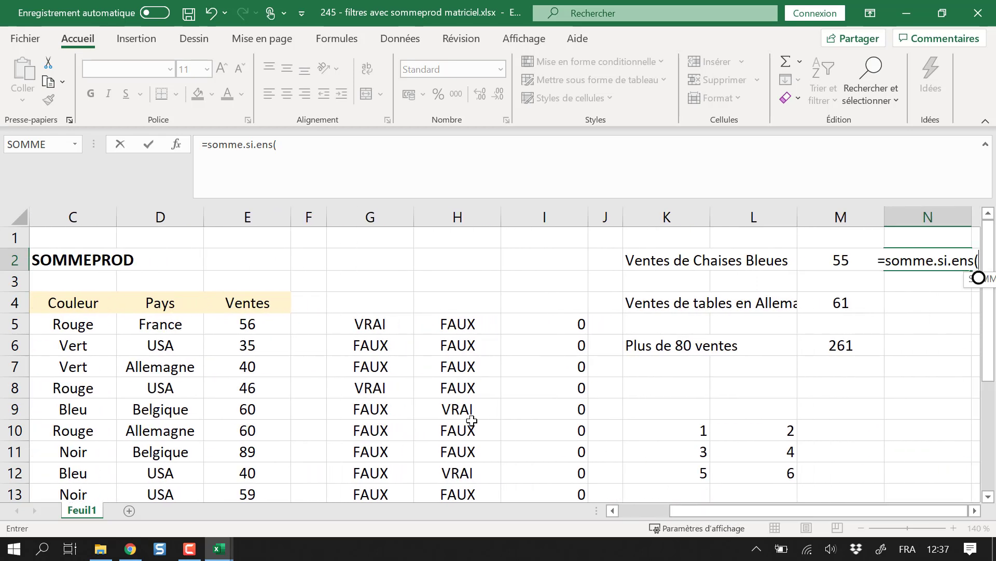
left_click_drag(265, 329, 269, 450)
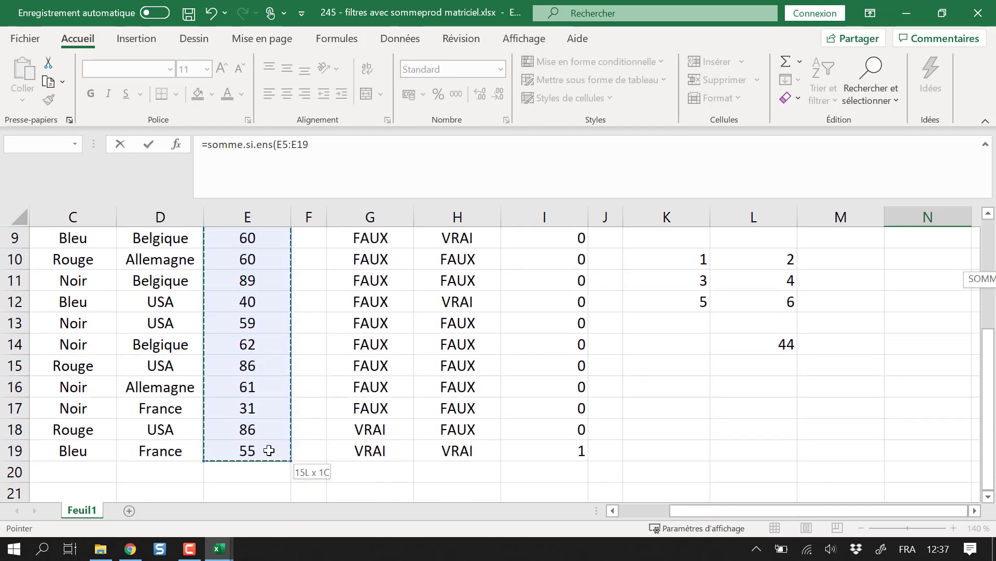
type(";")
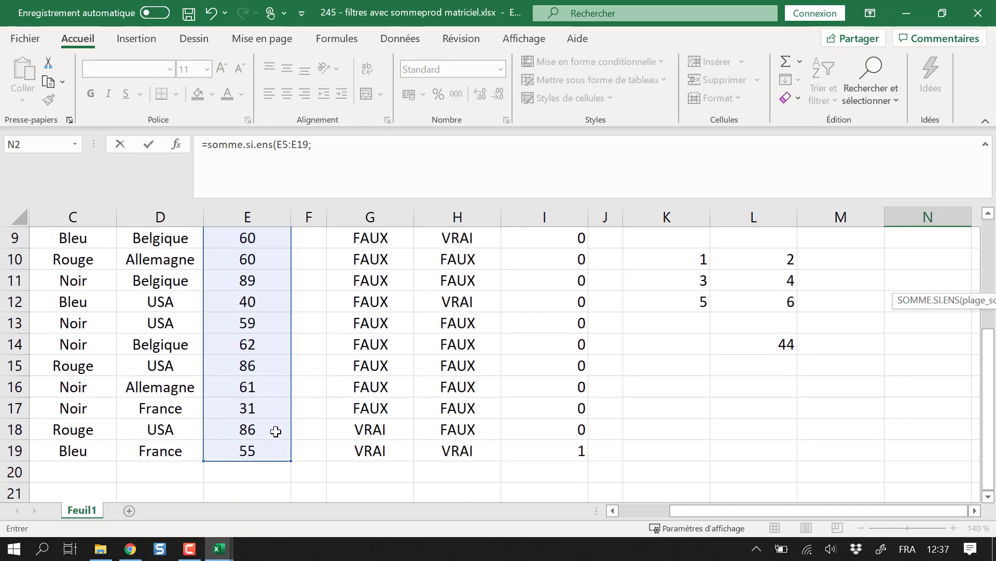
Add the Produit range B5:B19 with the criterion "Chaise" to the N2 formula.
left_click(398, 163)
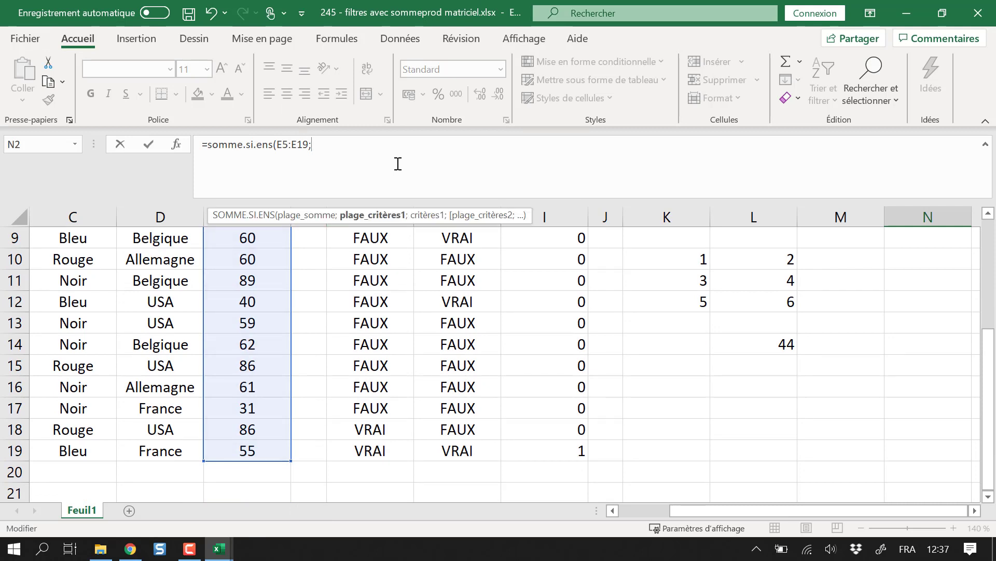
left_click_drag(723, 512, 647, 514)
left_click_drag(203, 459, 146, 279)
type(";")
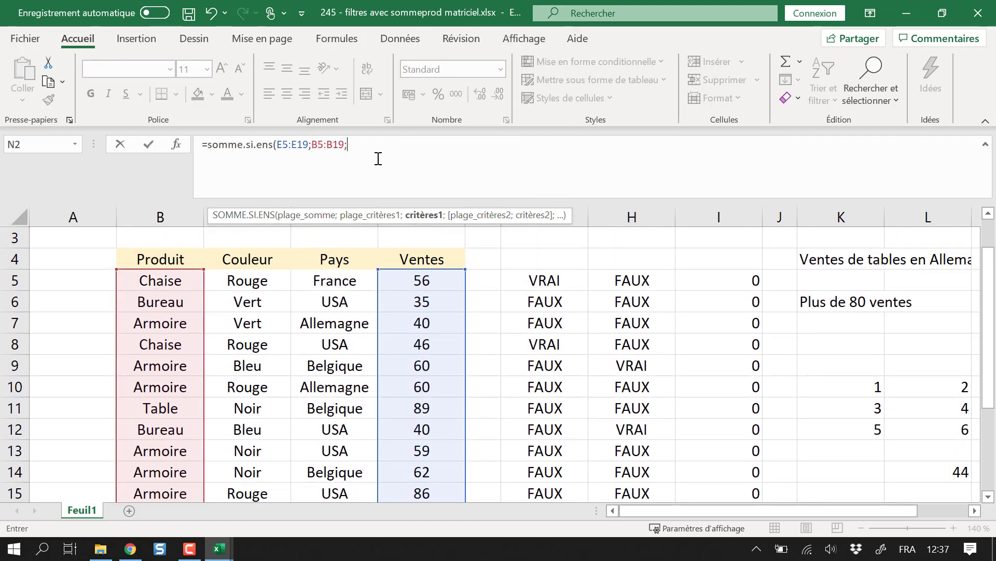
type("\"Chaise\"")
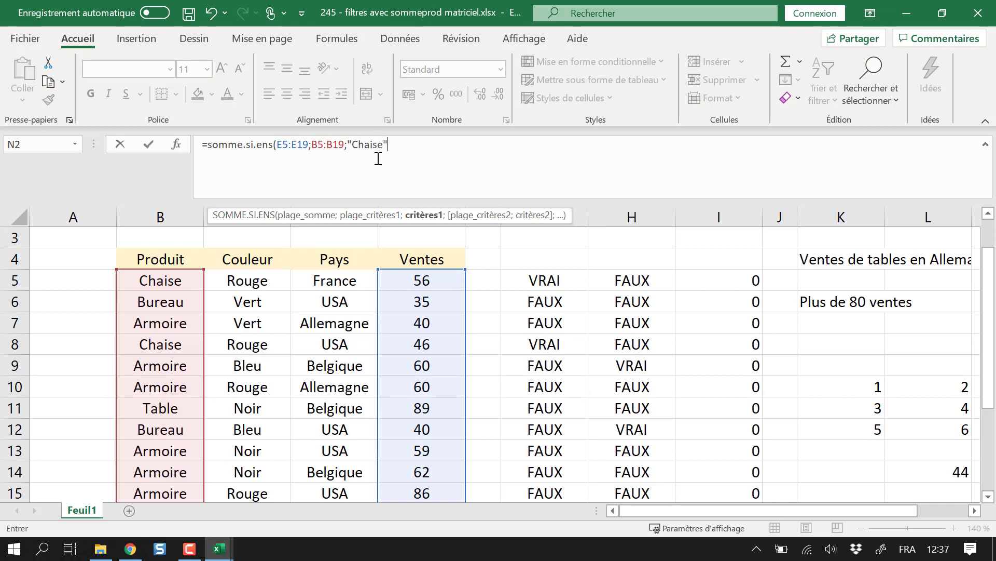
Add the Couleur range C5:C19 with the criterion "Bleu" to the N2 formula and complete it.
type(";")
left_click_drag(265, 287, 262, 472)
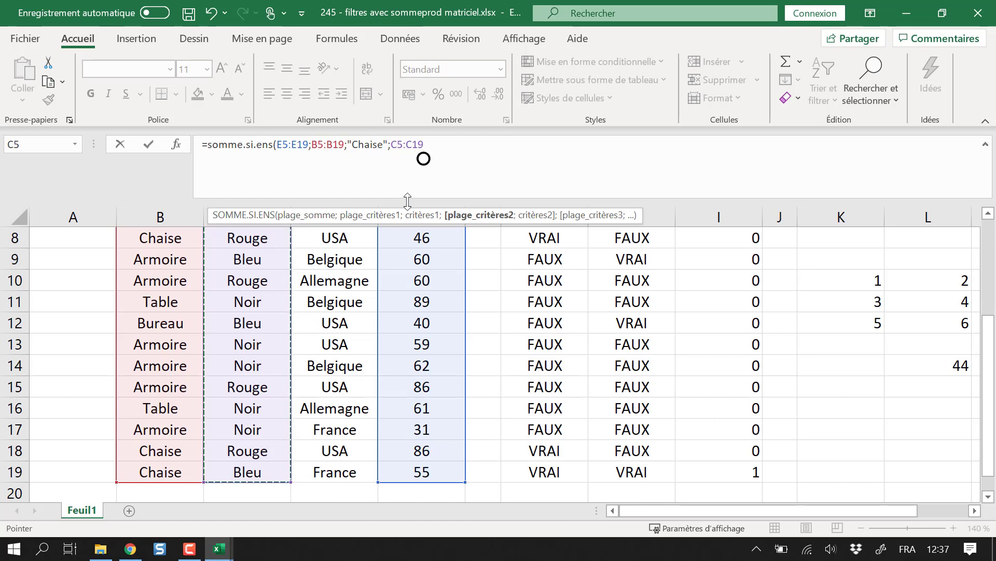
type(";\"Bleu")
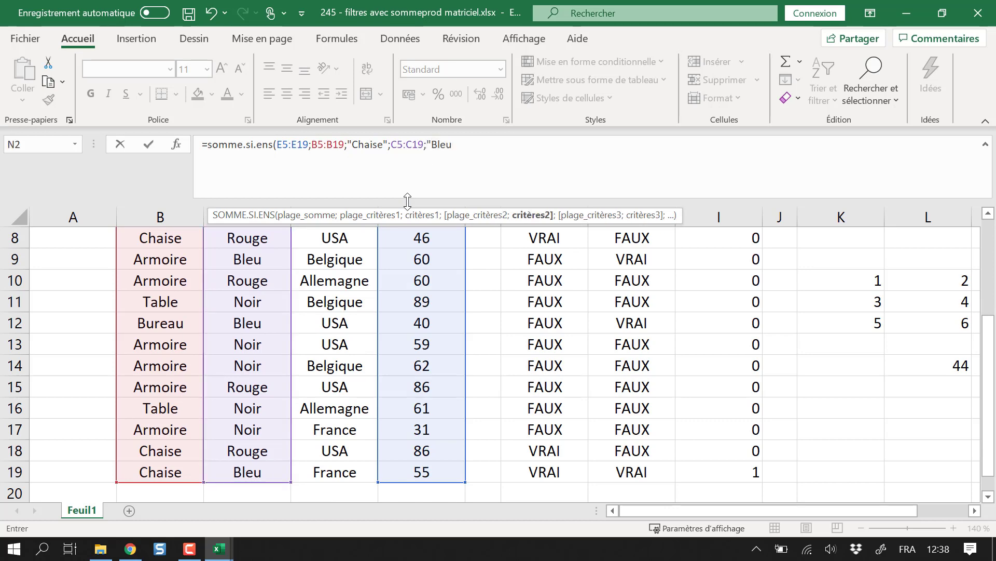
type("\")")
key("Return")
scroll(754, 372, "up", 1)
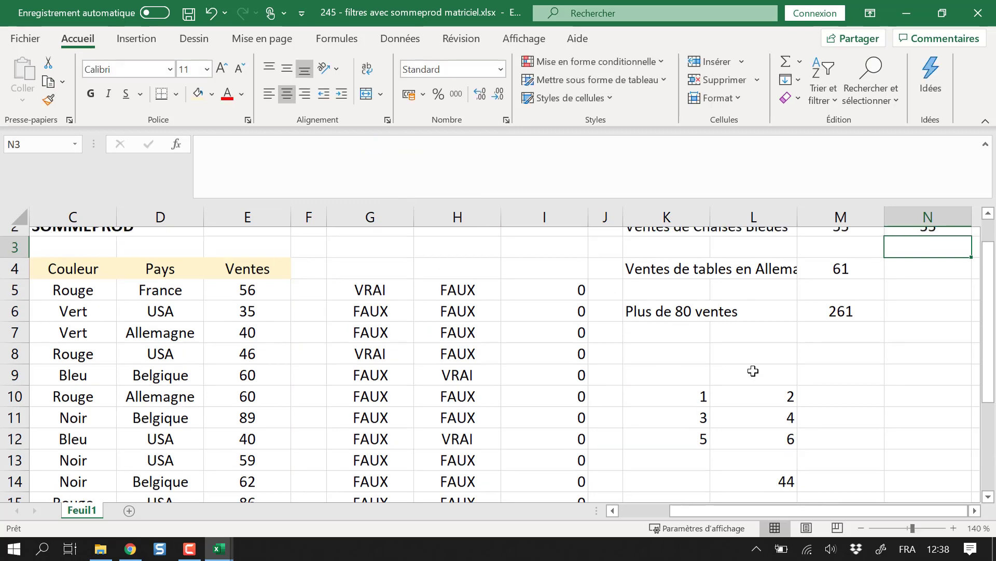
Compare the SOMME.SI.ENS formula in N2 with the SOMMEPROD formula in M2, examining their ranges, criteria and results.
left_click(925, 258)
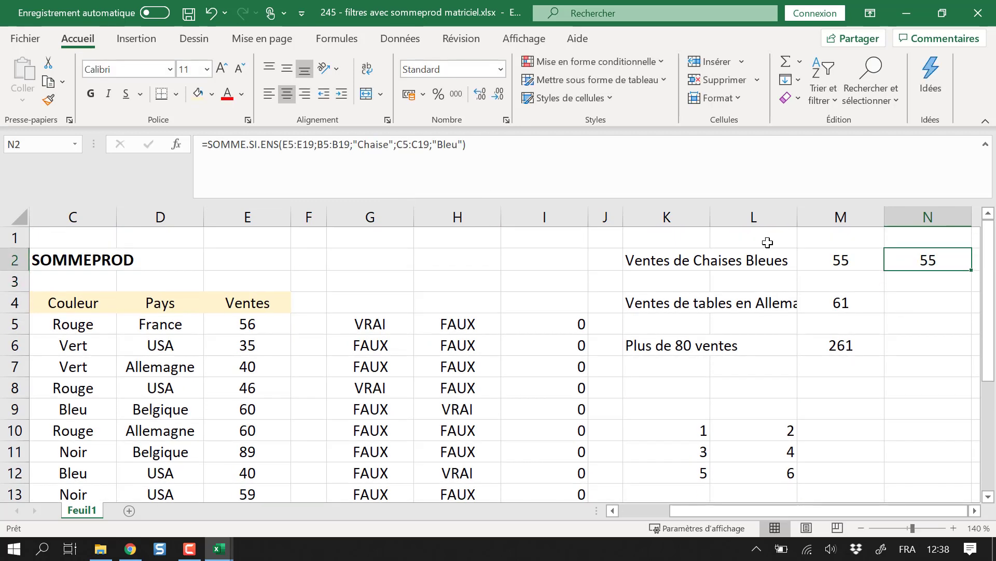
left_click(576, 149)
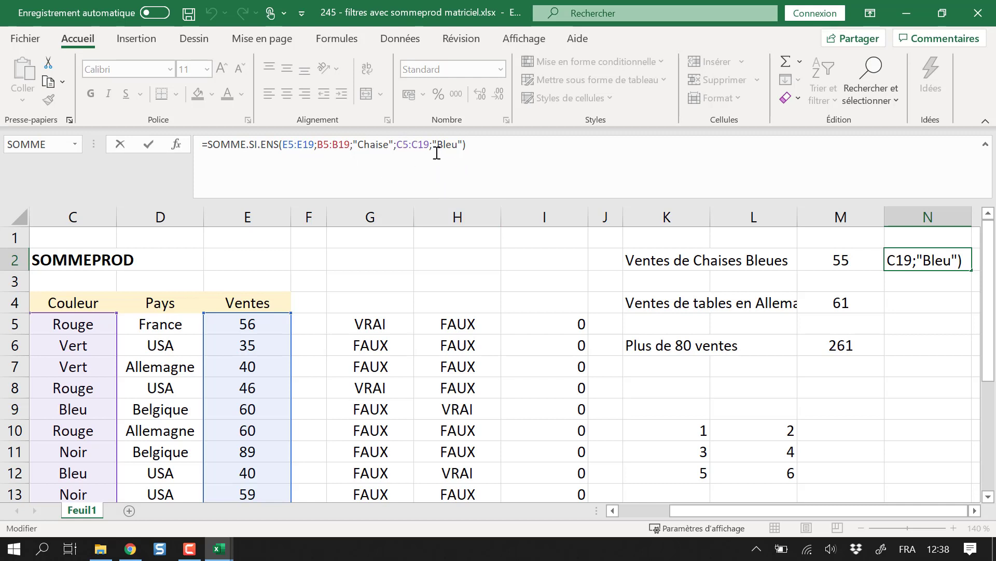
key("ctrl+Return")
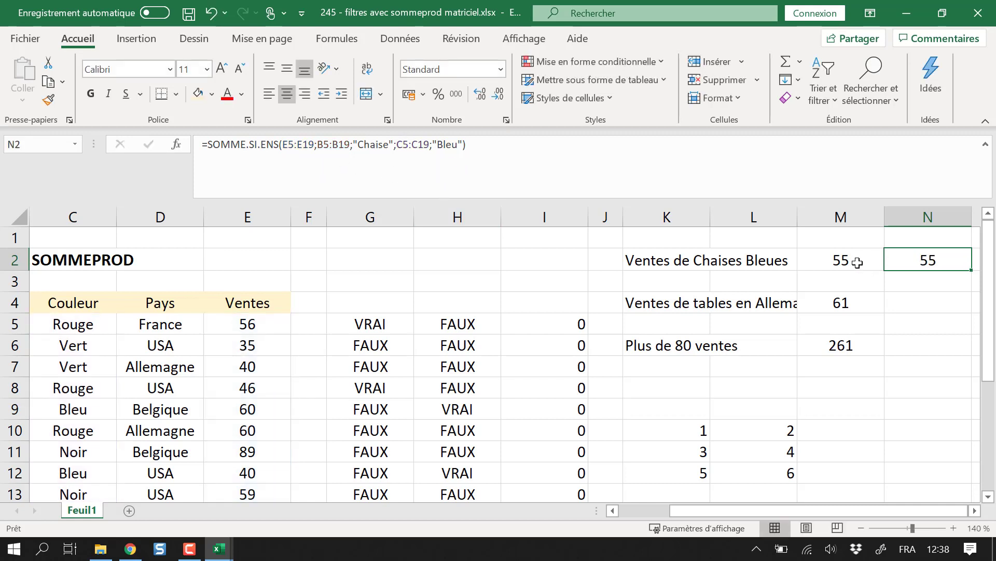
left_click(838, 261)
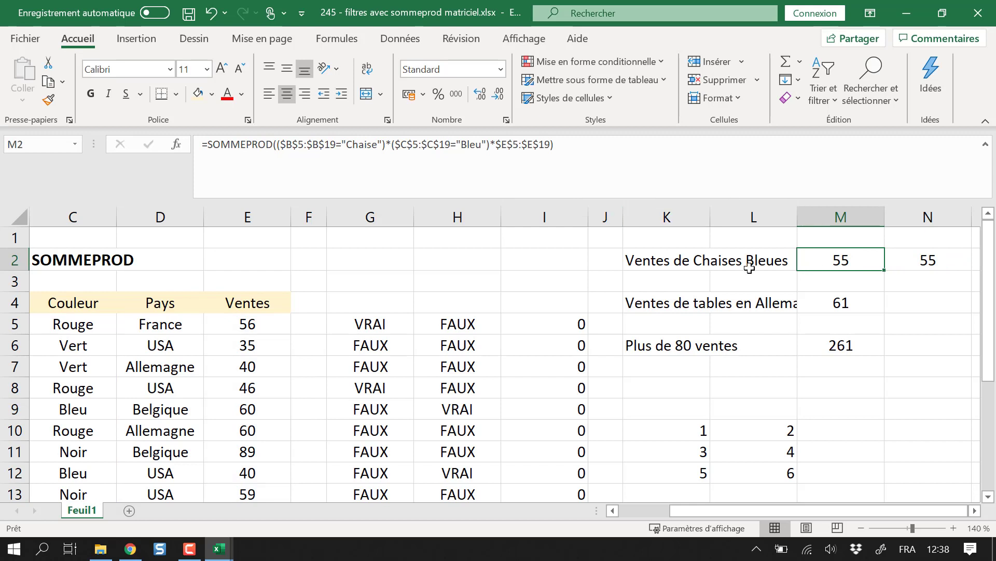
left_click(266, 144)
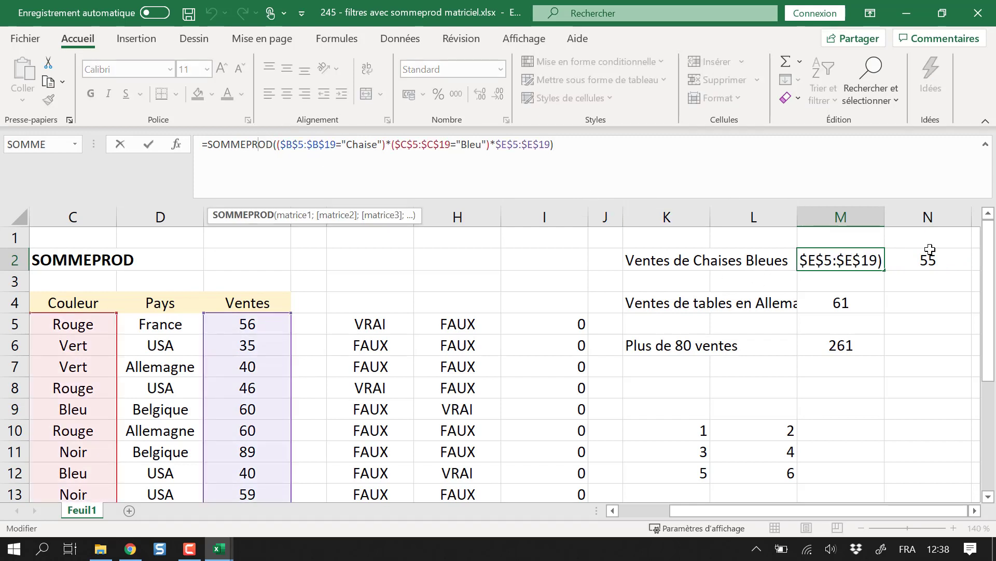
key("Escape")
left_click(922, 263)
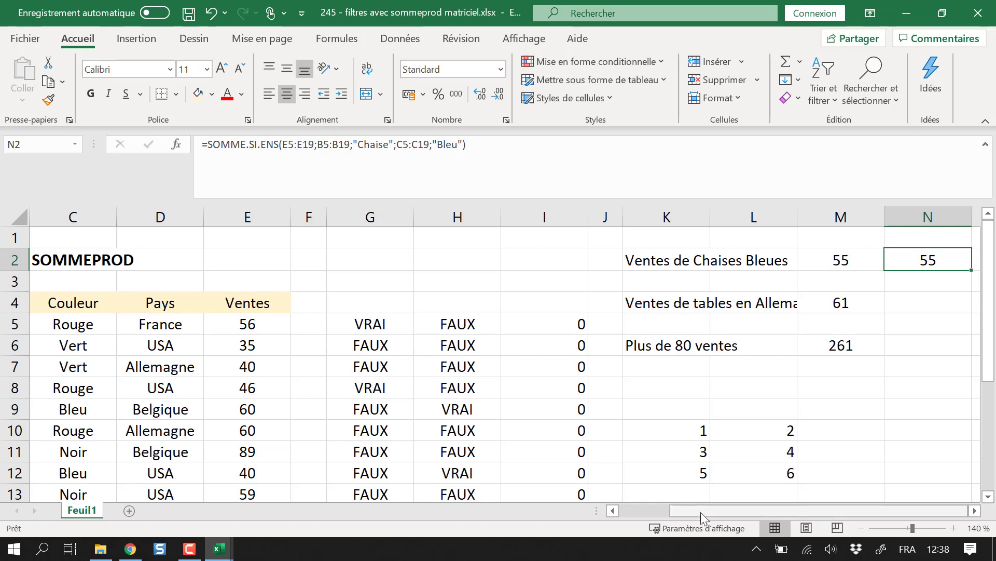
left_click_drag(709, 510, 659, 510)
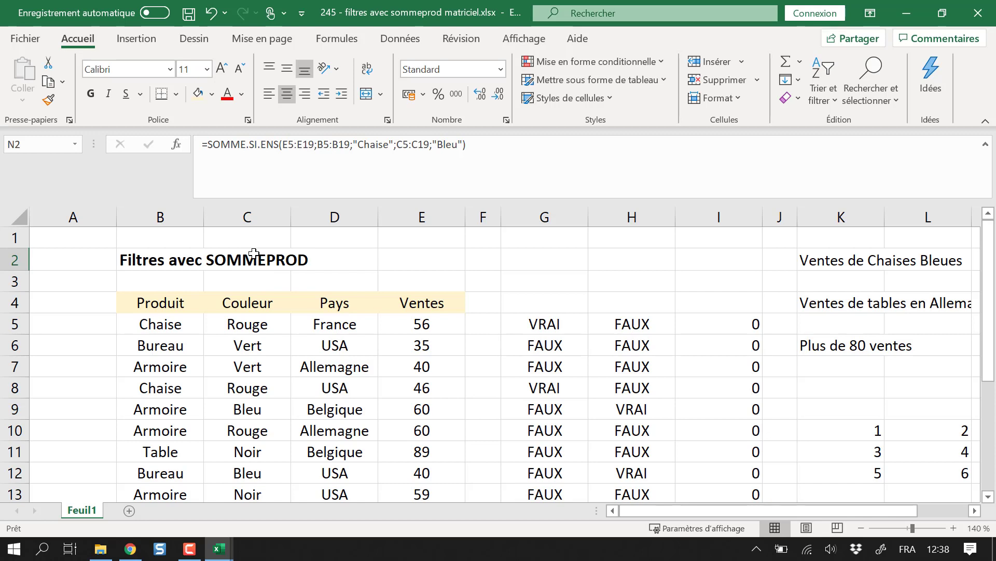
scroll(626, 269, "down", 2)
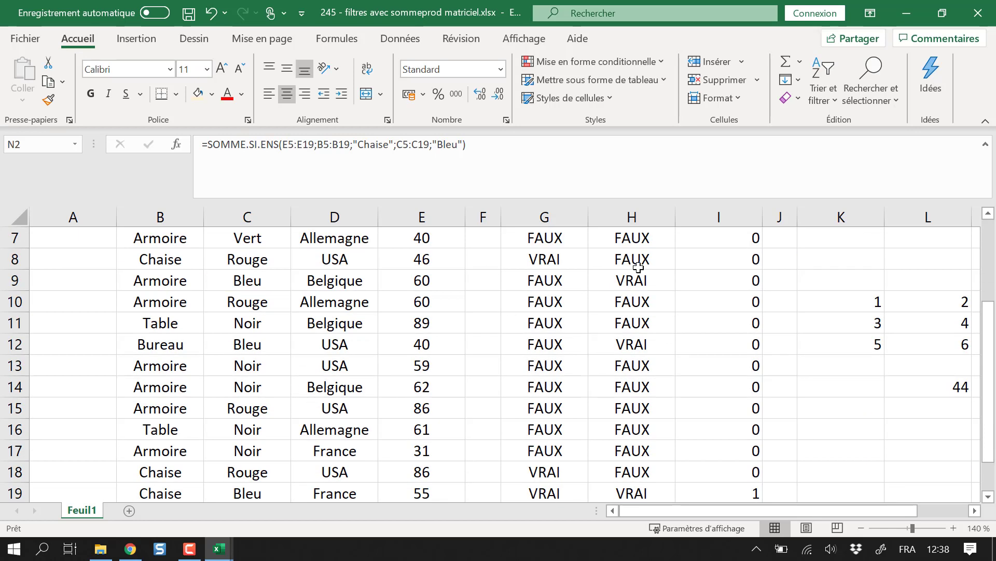
scroll(727, 304, "down", 2)
scroll(727, 305, "up", 4)
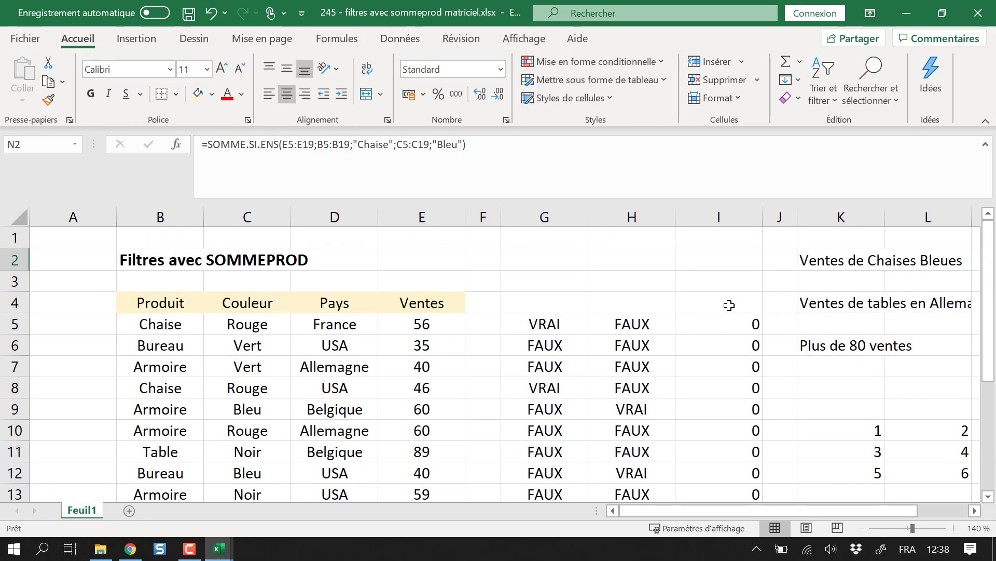